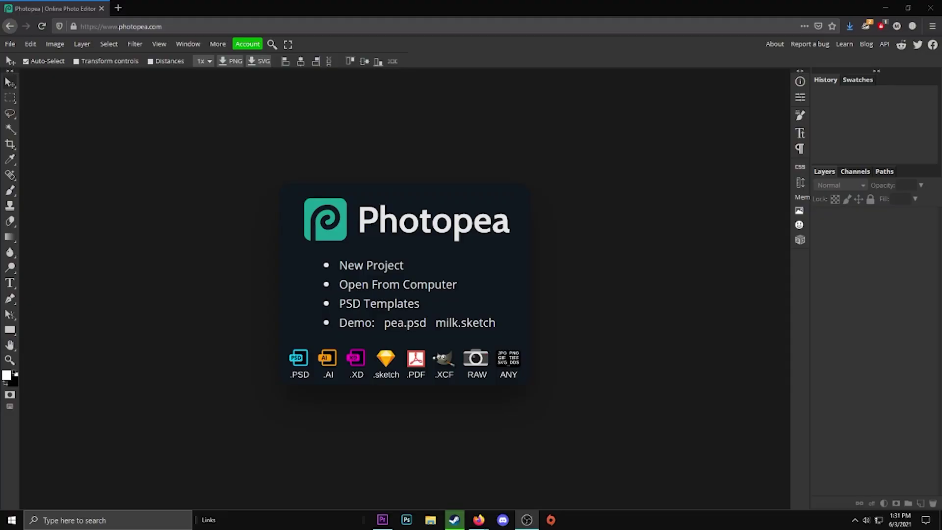
# Step: Switch Photopea to full-screen mode
pyautogui.click(288, 44)
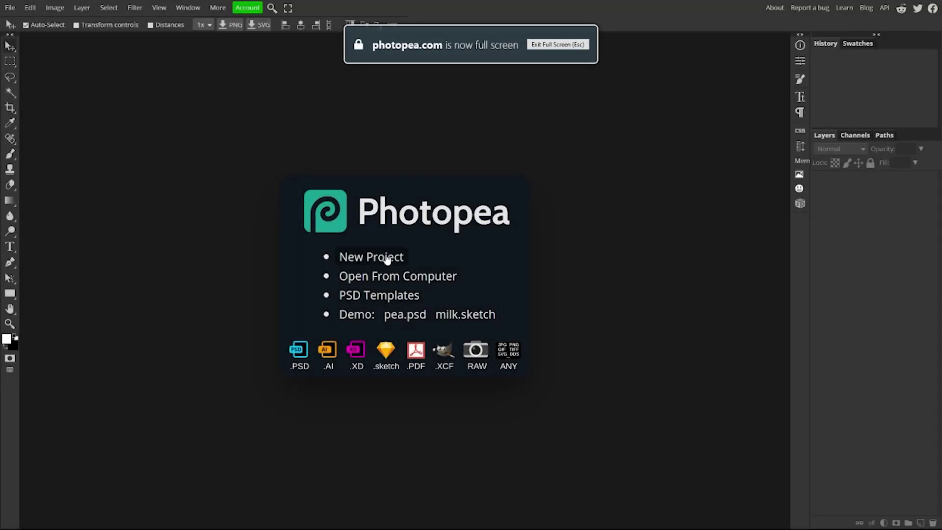
# Step: Create a new blank project 2560 px wide and 423 px high
pyautogui.click(386, 258)
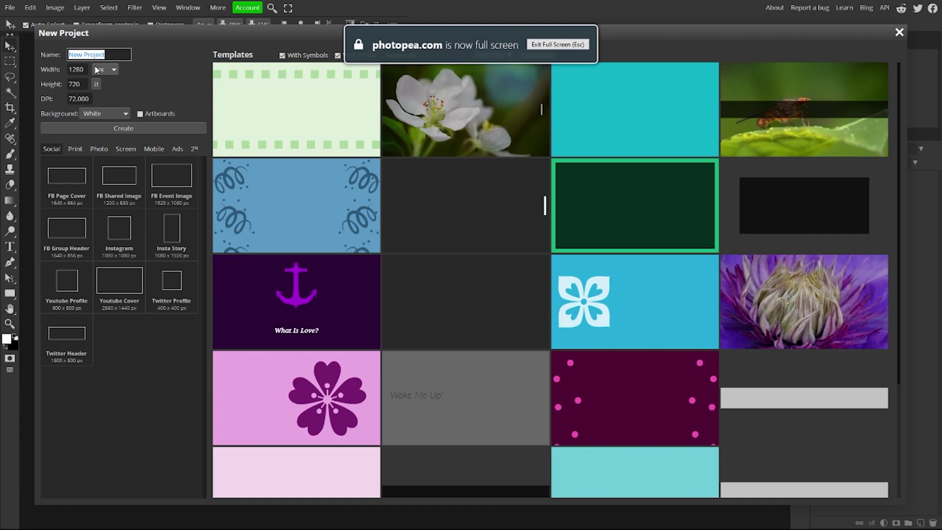
pyautogui.doubleClick(76, 69)
pyautogui.write('2560')
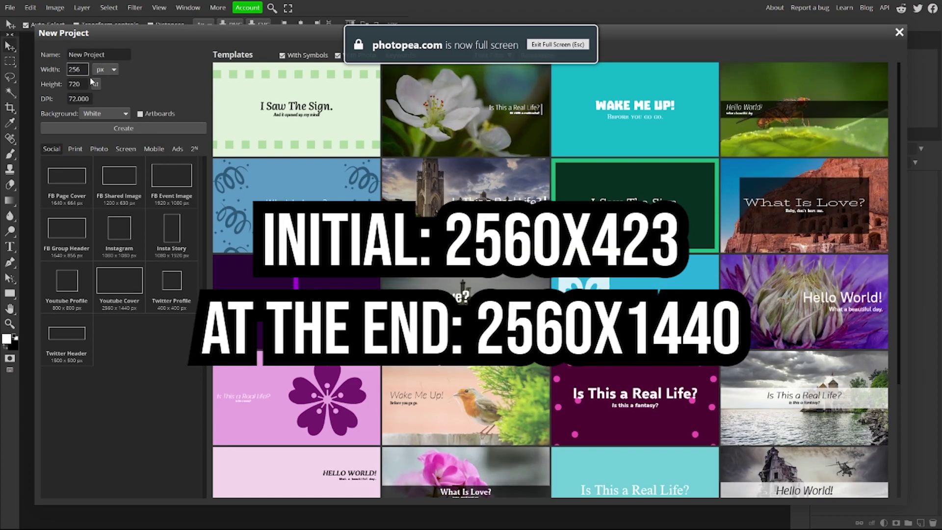
pyautogui.doubleClick(74, 84)
pyautogui.write('423')
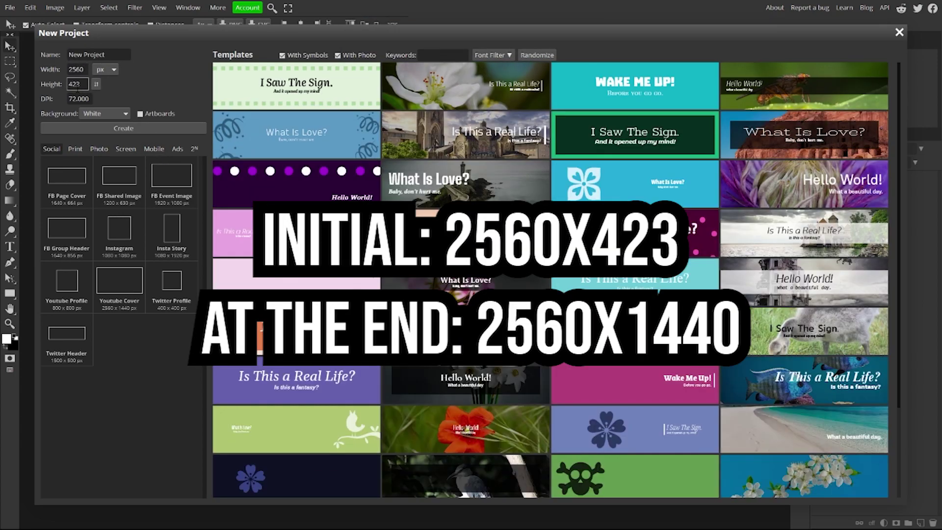
pyautogui.doubleClick(77, 84)
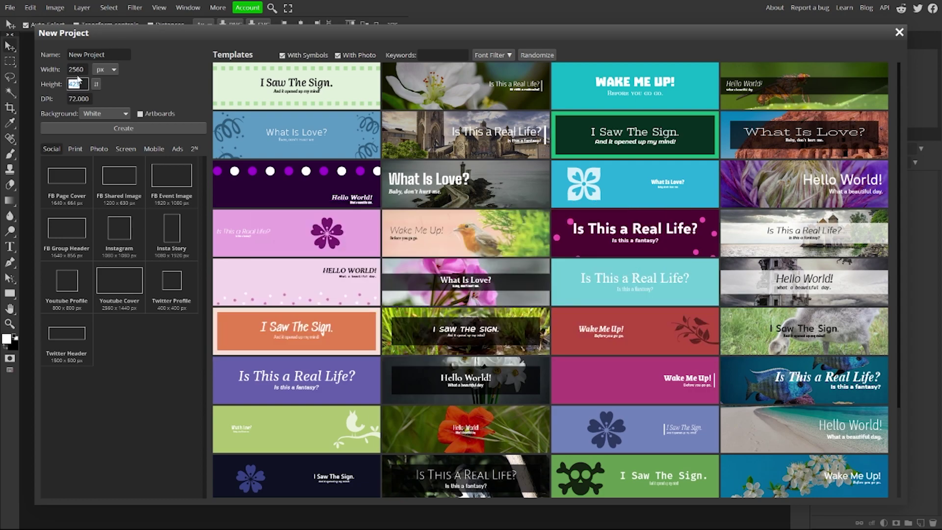
pyautogui.hotkey('shift', 'Tab')
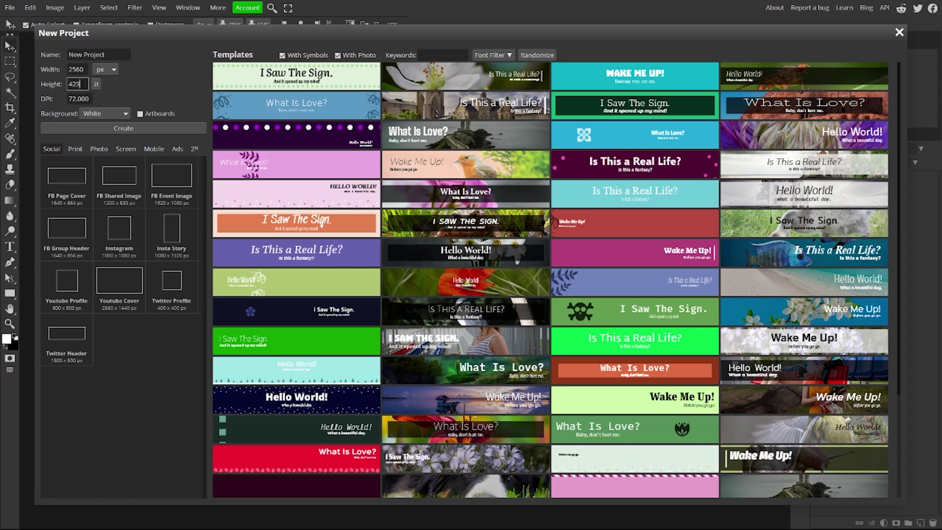
pyautogui.press('Tab')
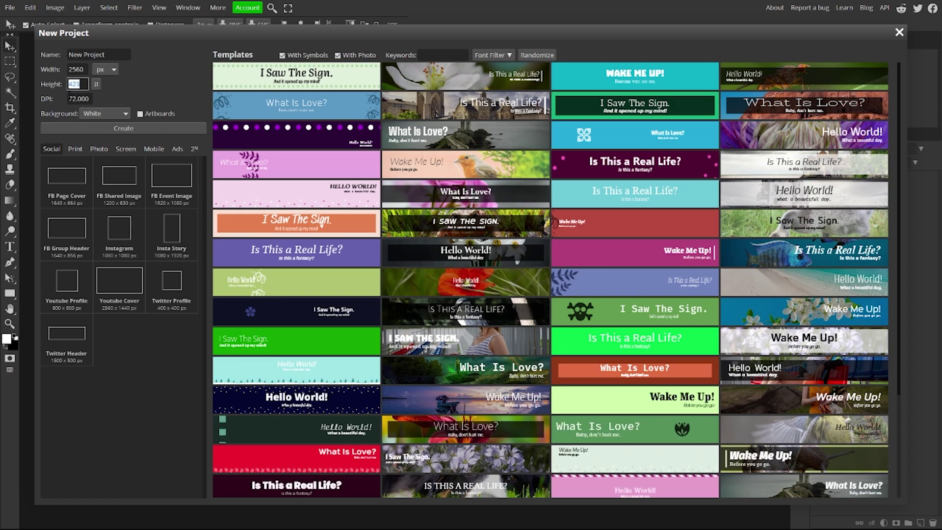
pyautogui.click(136, 127)
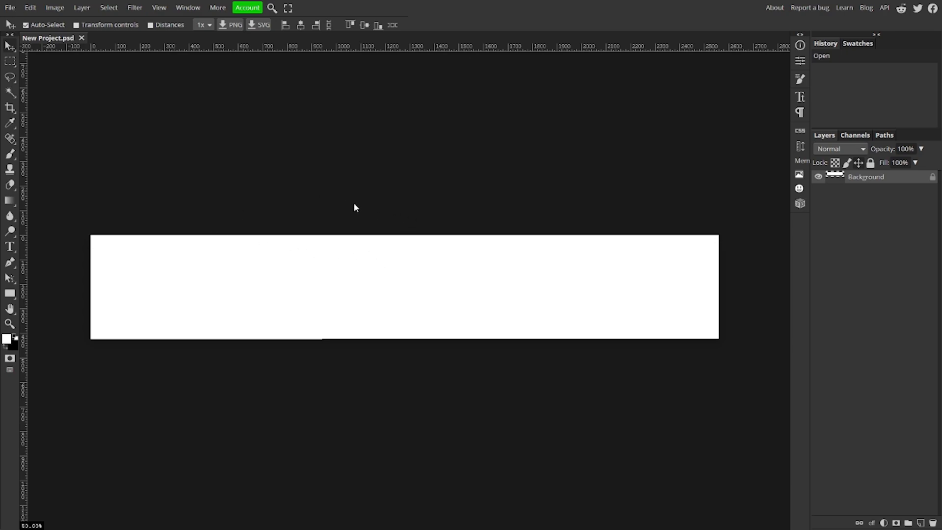
pyautogui.click(55, 8)
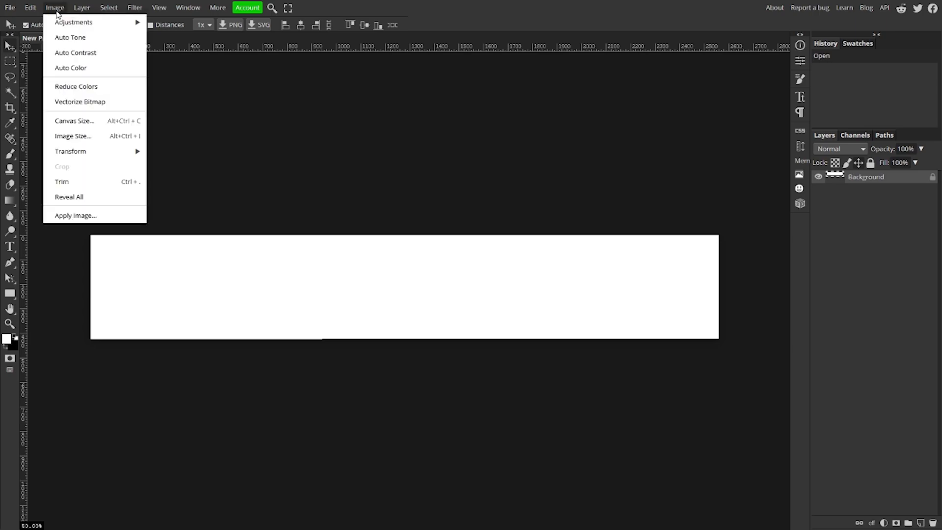
pyautogui.click(92, 121)
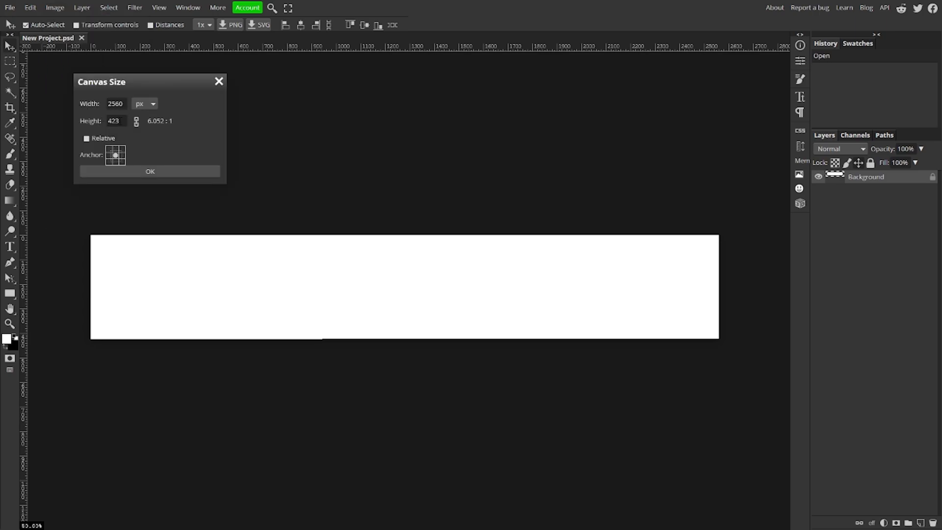
pyautogui.click(118, 121)
pyautogui.write('1440')
pyautogui.click(219, 81)
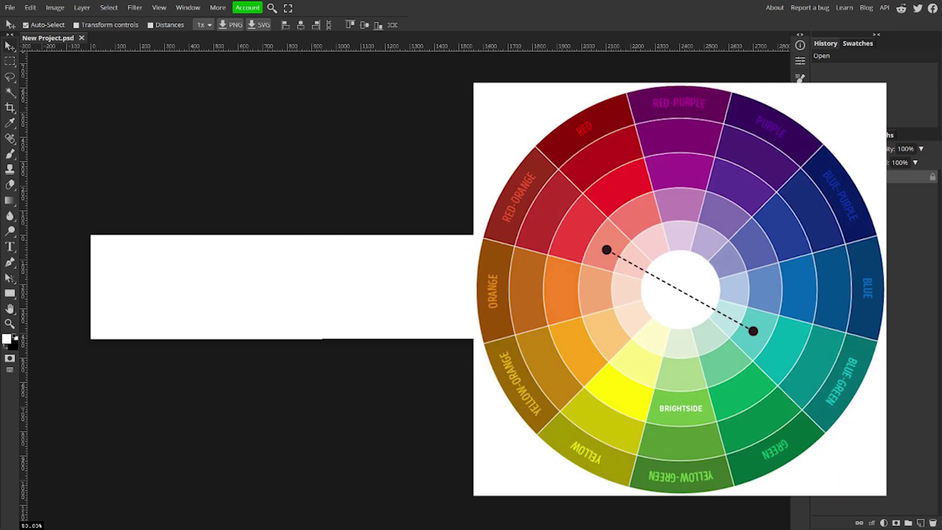
# Step: Give the Background layer a cyan #29c2e3 Color Overlay style
pyautogui.doubleClick(902, 180)
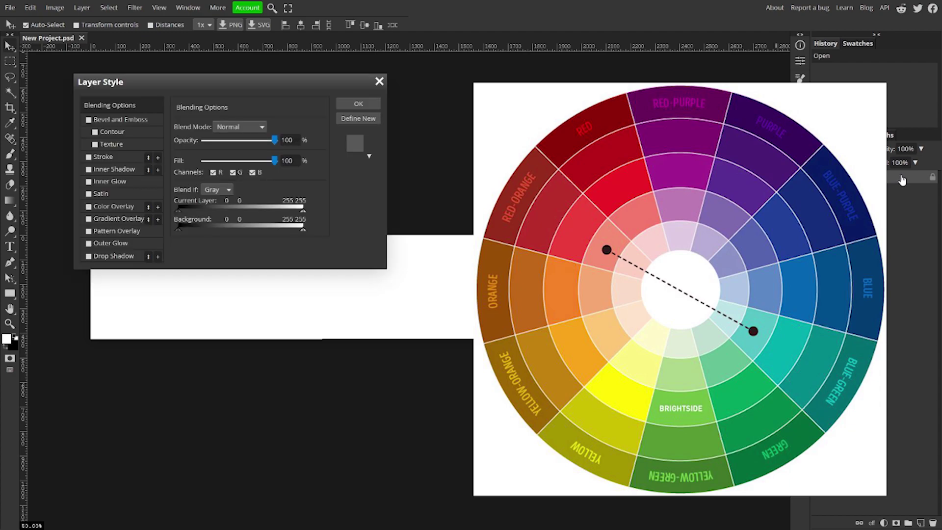
pyautogui.click(88, 207)
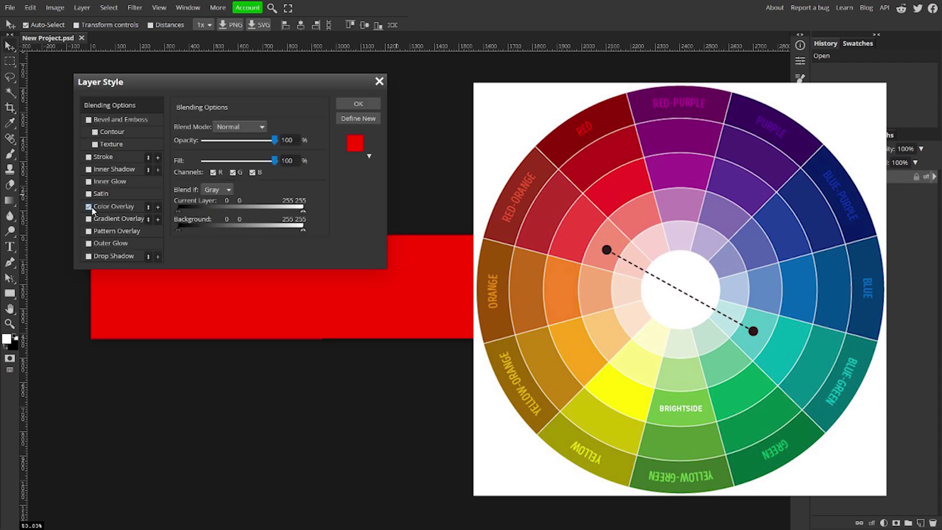
pyautogui.click(315, 141)
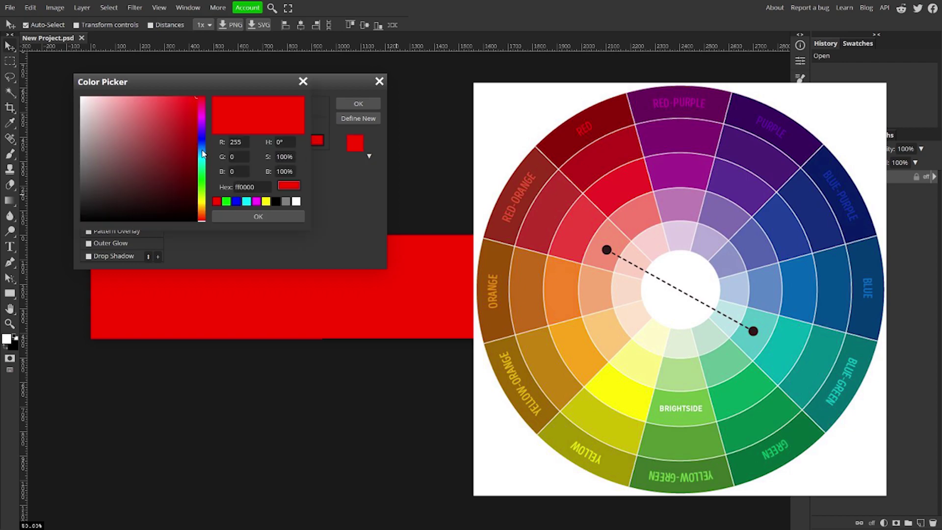
pyautogui.click(201, 156)
pyautogui.moveTo(192, 142); pyautogui.dragTo(176, 110)
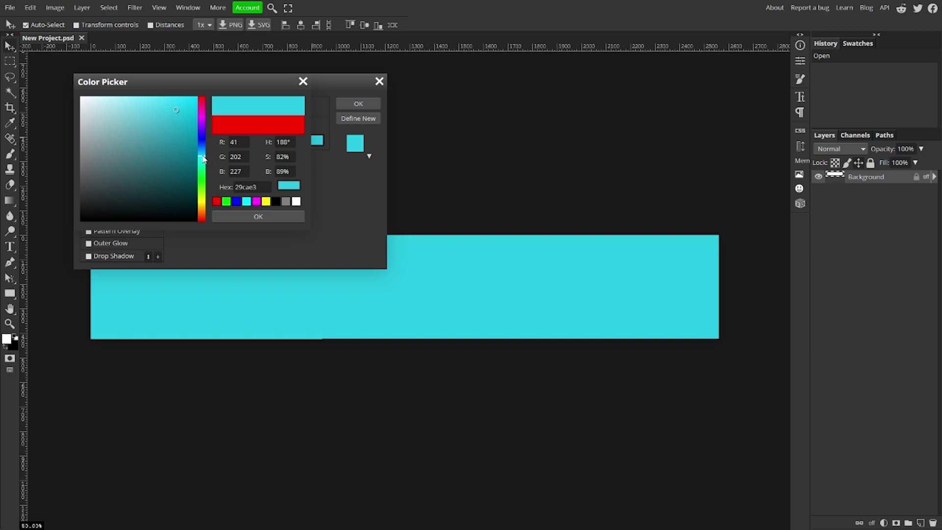
pyautogui.click(203, 158)
pyautogui.click(250, 216)
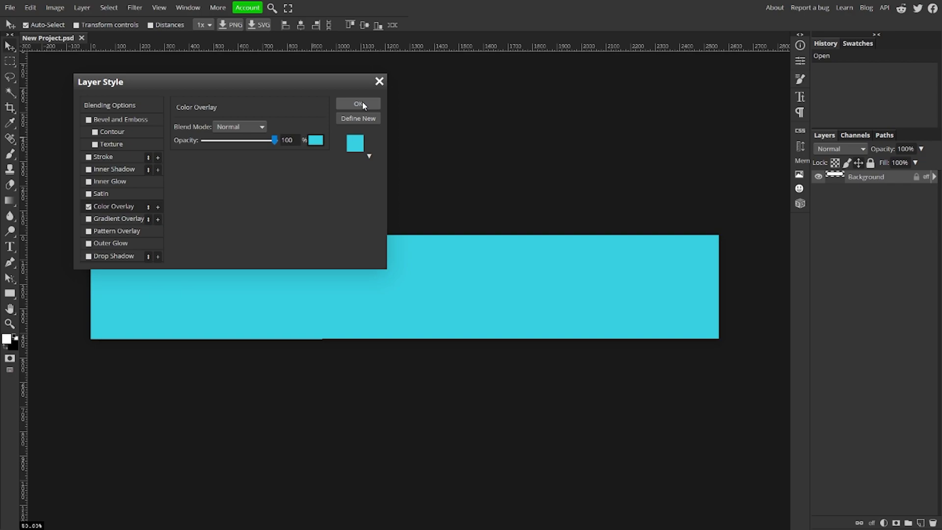
pyautogui.click(375, 104)
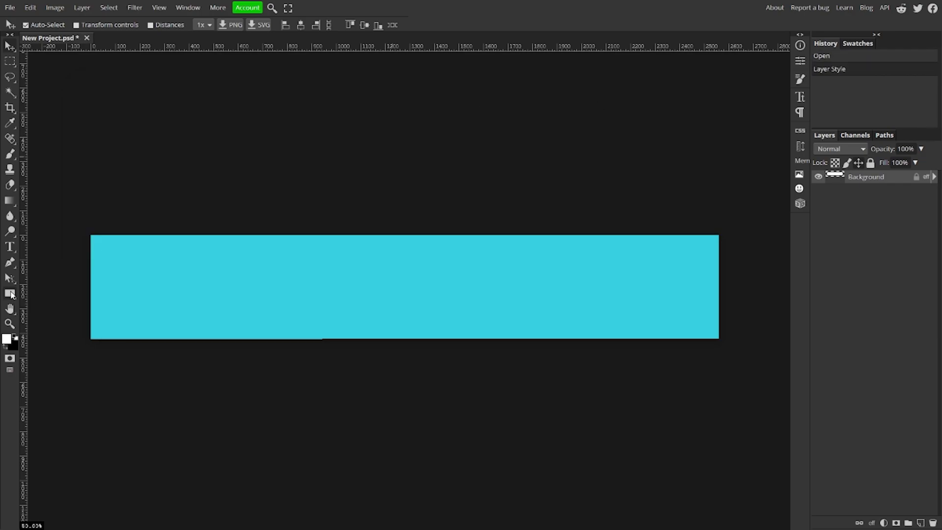
# Step: Draw a large red square and a small one near the banner's left end
pyautogui.click(10, 294)
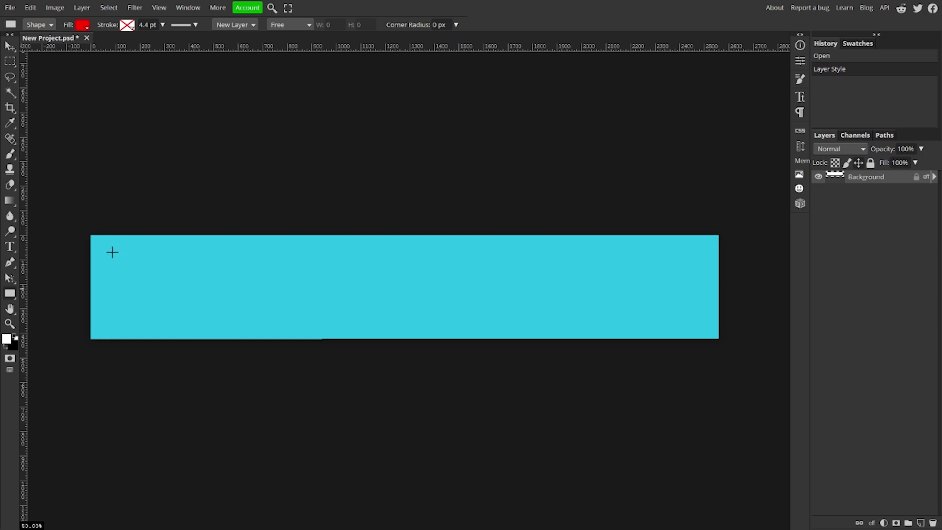
pyautogui.moveTo(112, 253); pyautogui.dragTo(203, 284)
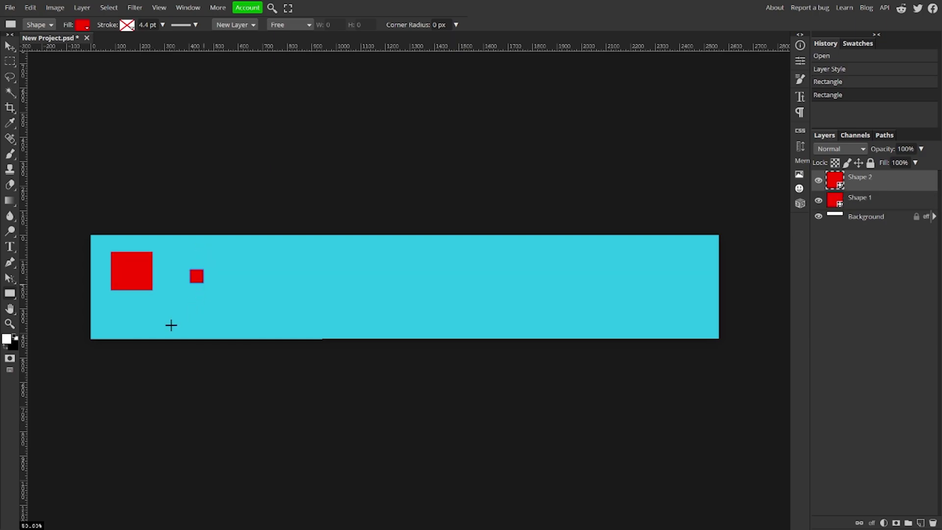
pyautogui.press('shift')
pyautogui.moveTo(171, 312); pyautogui.dragTo(182, 324)
# Step: Select both the Shape 2 and Shape 1 layers
pyautogui.click(9, 46)
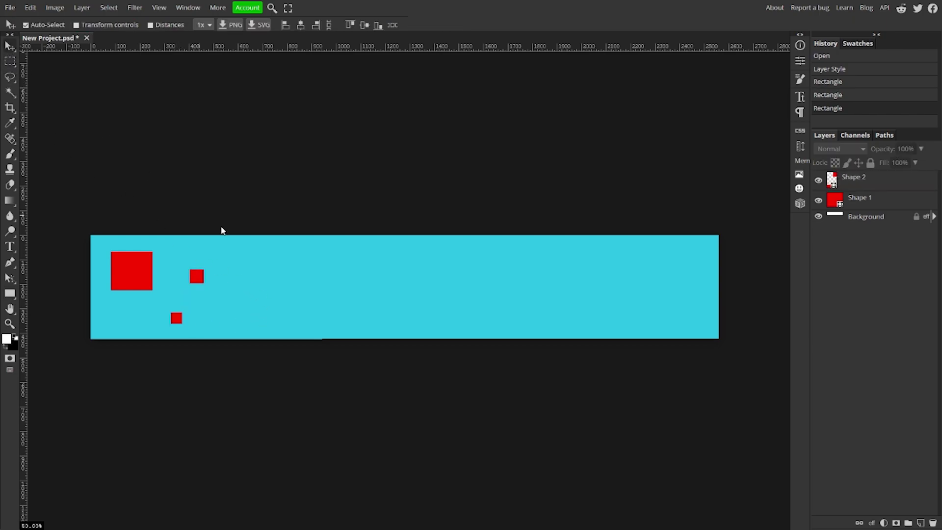
pyautogui.click(872, 182)
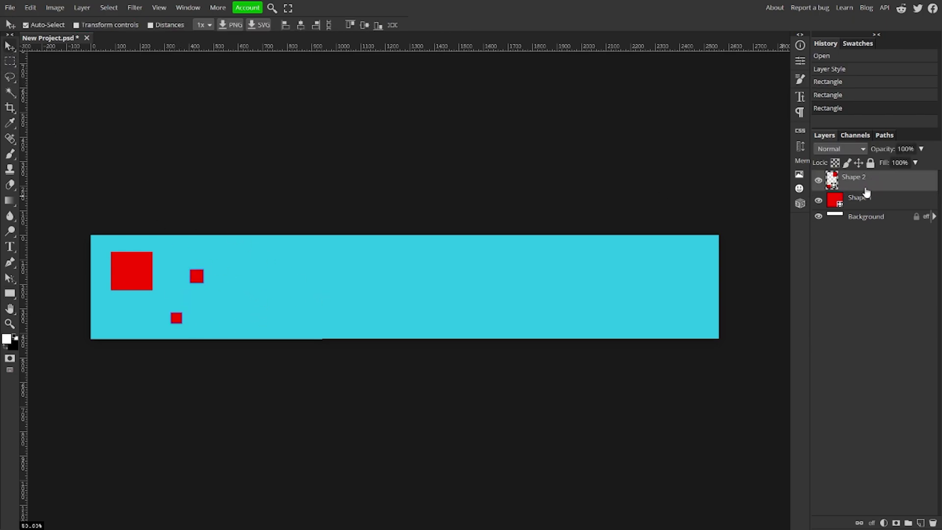
pyautogui.keyDown('shift'); pyautogui.click(876, 205); pyautogui.keyUp('shift')
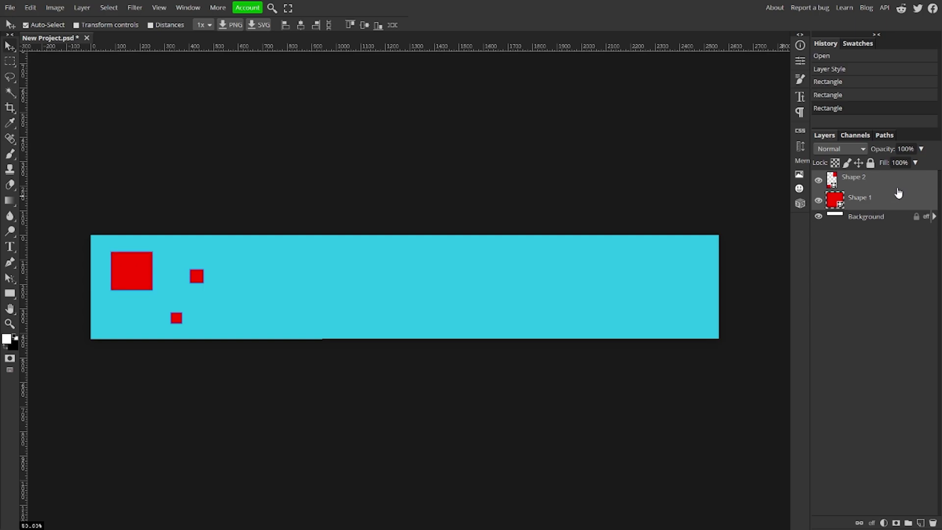
# Step: Convert the two shape layers into one smart object, duplicate it, and rotate the copy 180°
pyautogui.rightClick(900, 189)
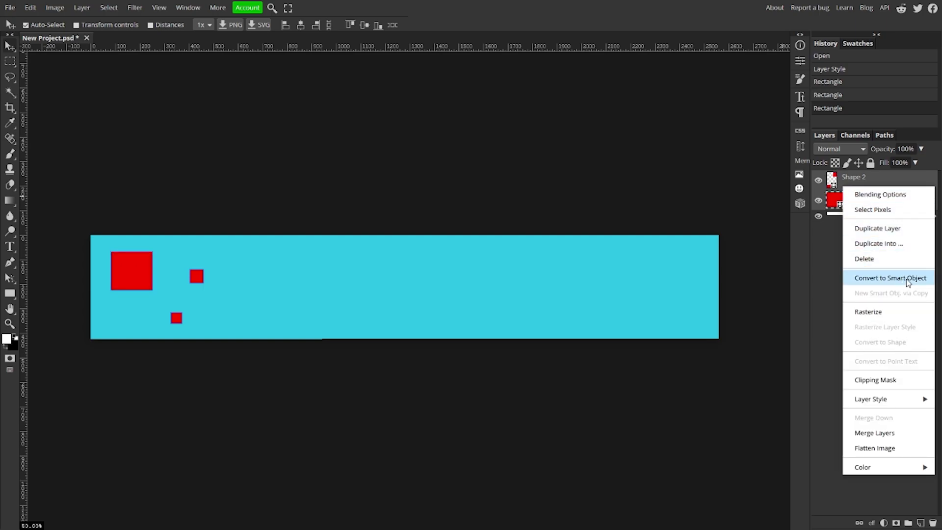
pyautogui.click(909, 279)
pyautogui.click(818, 179)
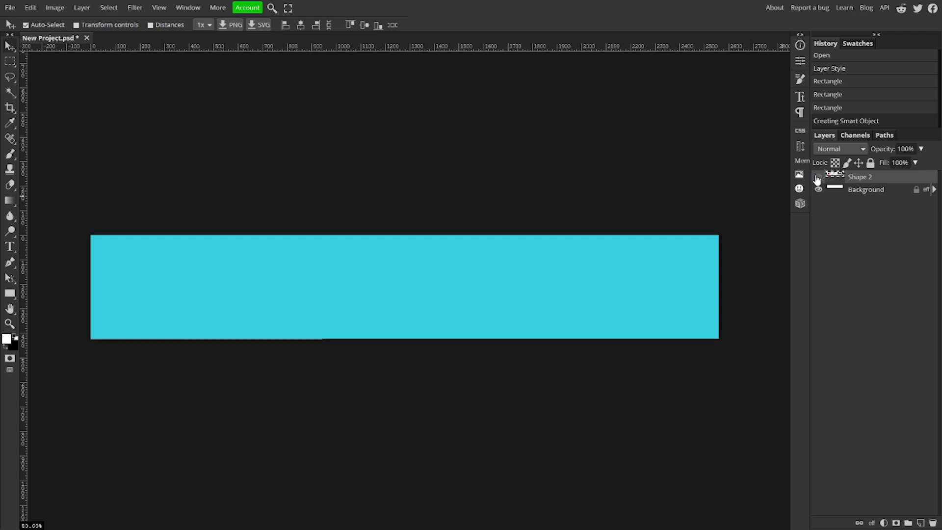
pyautogui.click(818, 179)
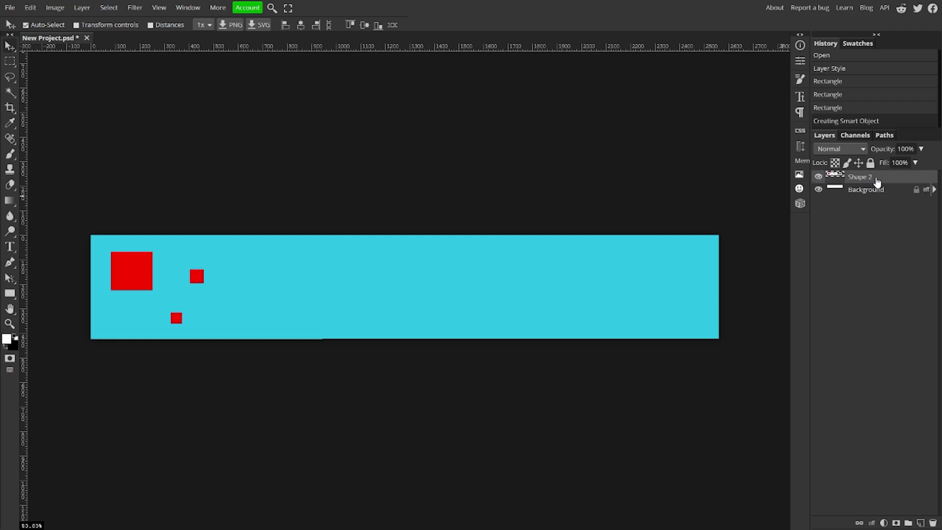
pyautogui.hotkey('ctrl', 'j')
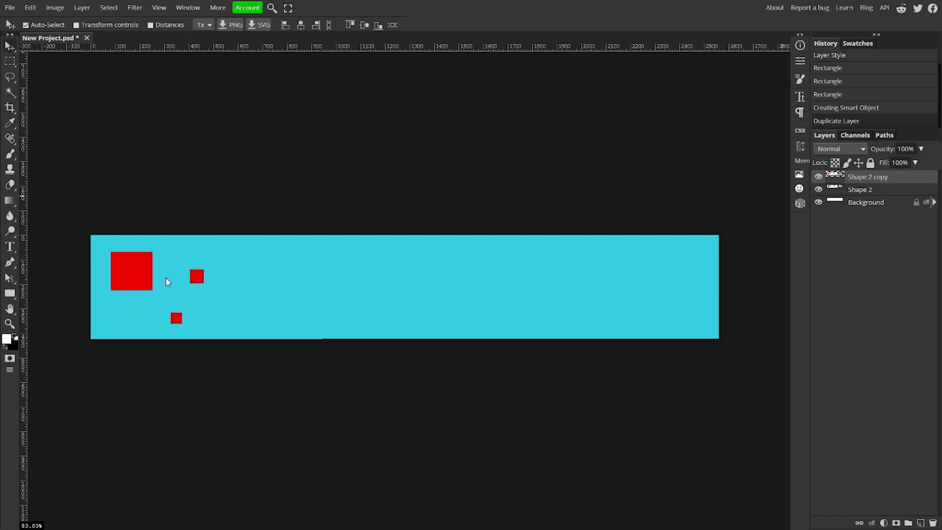
pyautogui.hotkey('ctrl', 'alt', 't')
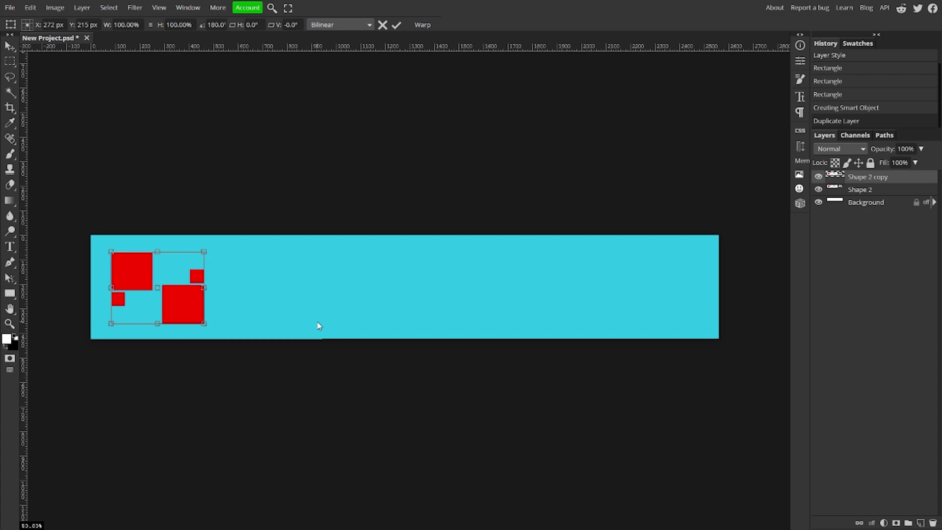
# Step: Slide the rotated Shape 2 copy to the right end of the banner
pyautogui.press('Right')
pyautogui.press('Right')
pyautogui.press('Right')
pyautogui.press('Right')
pyautogui.press('Right')
pyautogui.press('Right')
pyautogui.press('Right')
pyautogui.press('Right')
pyautogui.press('Right')
pyautogui.press('Right')
pyautogui.press('Right')
pyautogui.press('Right')
pyautogui.press('Right')
pyautogui.press('Right')
pyautogui.press('Right')
pyautogui.press('Right')
pyautogui.press('Right')
pyautogui.press('Right')
pyautogui.press('Right')
pyautogui.press('Right')
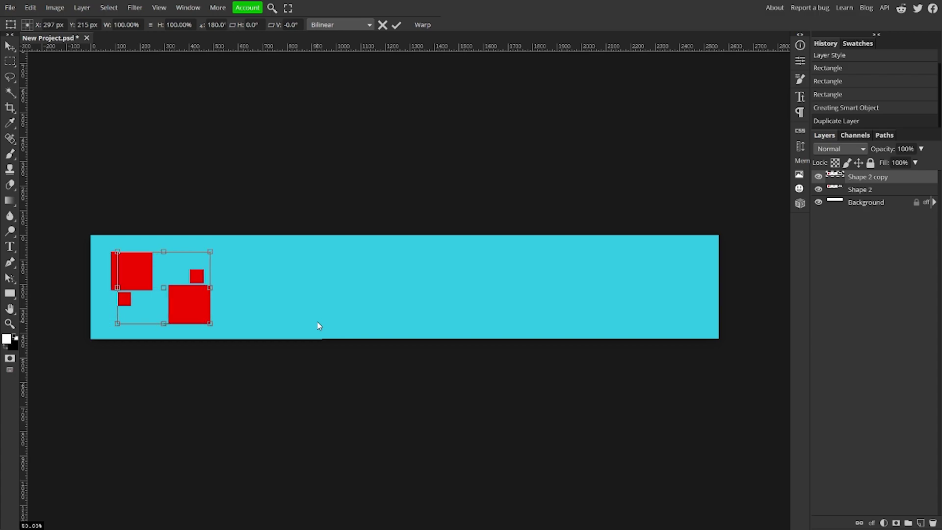
pyautogui.press('Right')
pyautogui.press('Right')
pyautogui.press('Right')
pyautogui.press('Right')
pyautogui.press('Right')
pyautogui.press('Right')
pyautogui.press('Right')
pyautogui.press('Right')
pyautogui.press('Right')
pyautogui.press('Right')
pyautogui.press('Right')
pyautogui.press('Right')
pyautogui.press('Right')
pyautogui.press('Right')
pyautogui.press('Right')
pyautogui.press('Right')
pyautogui.press('Right')
pyautogui.press('Right')
pyautogui.press('Right')
pyautogui.press('Right')
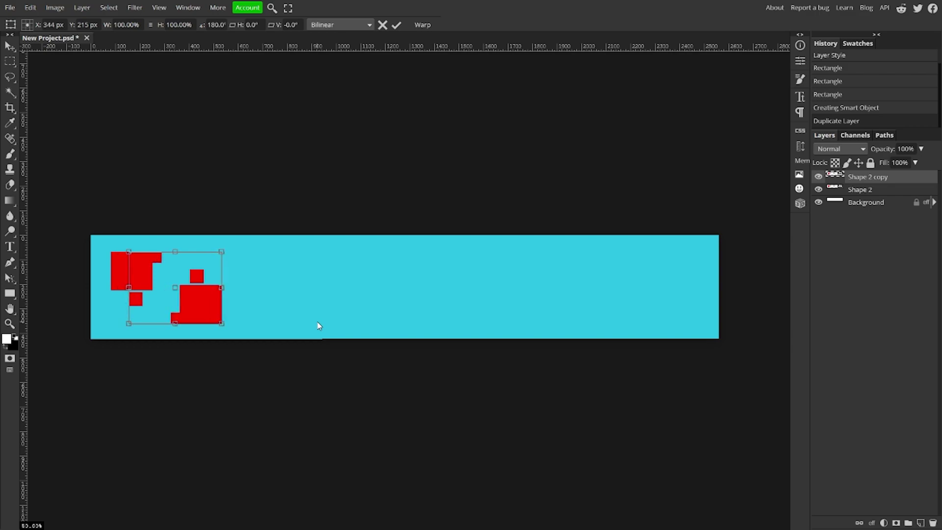
pyautogui.hotkey('shift', 'Right')
pyautogui.hotkey('shift', 'Right')
pyautogui.hotkey('shift', 'Right')
pyautogui.hotkey('shift', 'Right')
pyautogui.hotkey('shift', 'Right')
pyautogui.hotkey('shift', 'Right')
pyautogui.hotkey('shift', 'Right')
pyautogui.hotkey('shift', 'Right')
pyautogui.hotkey('shift', 'Right')
pyautogui.hotkey('shift', 'Right')
pyautogui.hotkey('shift', 'Right')
pyautogui.hotkey('shift', 'Right')
pyautogui.hotkey('shift', 'Right')
pyautogui.hotkey('shift', 'Right')
pyautogui.hotkey('shift', 'Right')
pyautogui.hotkey('shift', 'Right')
pyautogui.hotkey('shift', 'Right')
pyautogui.hotkey('shift', 'Right')
pyautogui.hotkey('shift', 'Right')
pyautogui.hotkey('shift', 'Right')
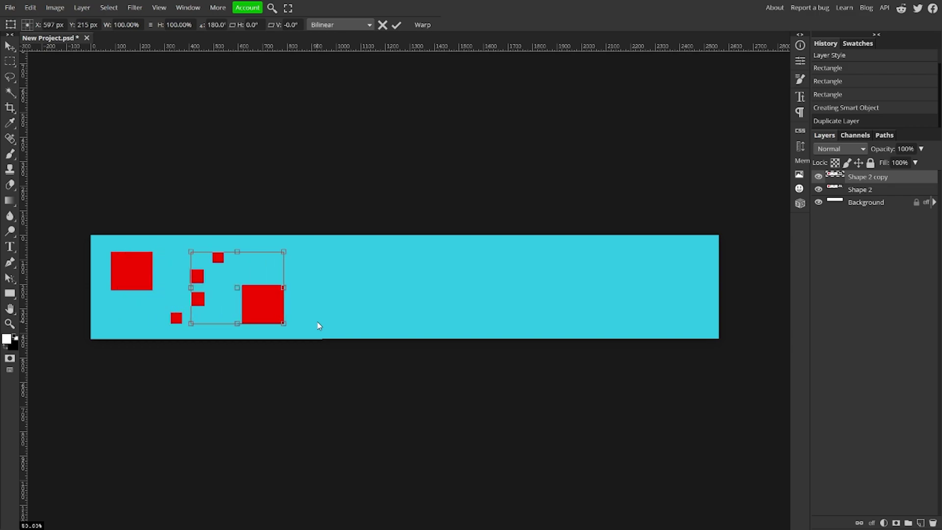
pyautogui.hotkey('shift', 'Right')
pyautogui.hotkey('shift', 'Right')
pyautogui.hotkey('shift', 'Right')
pyautogui.hotkey('shift', 'Right')
pyautogui.hotkey('shift', 'Right')
pyautogui.hotkey('shift', 'Right')
pyautogui.hotkey('shift', 'Right')
pyautogui.hotkey('shift', 'Right')
pyautogui.hotkey('shift', 'Right')
pyautogui.hotkey('shift', 'Right')
pyautogui.hotkey('shift', 'Right')
pyautogui.hotkey('shift', 'Right')
pyautogui.hotkey('shift', 'Right')
pyautogui.hotkey('shift', 'Right')
pyautogui.hotkey('shift', 'Right')
pyautogui.hotkey('shift', 'Right')
pyautogui.hotkey('shift', 'Right')
pyautogui.hotkey('shift', 'Right')
pyautogui.hotkey('shift', 'Right')
pyautogui.hotkey('shift', 'Right')
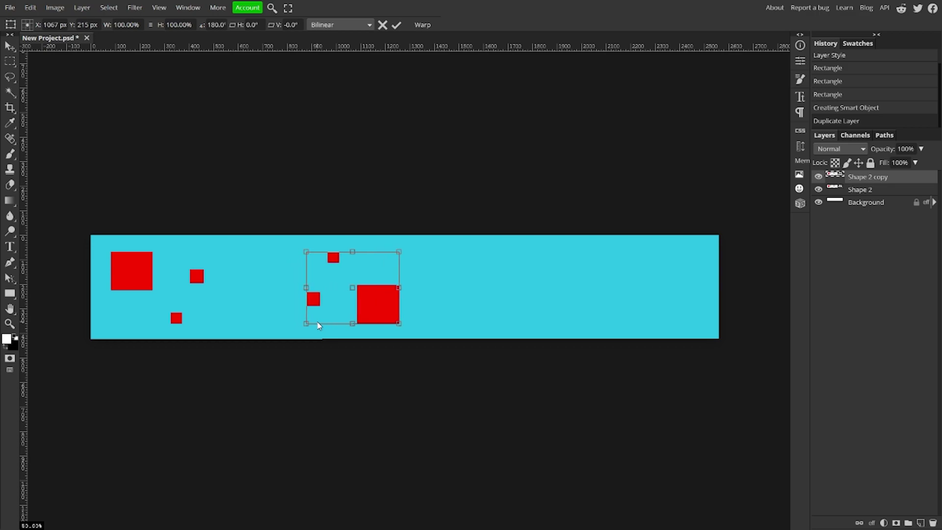
pyautogui.hotkey('shift', 'Right')
pyautogui.hotkey('shift', 'Right')
pyautogui.hotkey('shift', 'Right')
pyautogui.hotkey('shift', 'Right')
pyautogui.hotkey('shift', 'Right')
pyautogui.hotkey('shift', 'Right')
pyautogui.hotkey('shift', 'Right')
pyautogui.hotkey('shift', 'Right')
pyautogui.hotkey('shift', 'Right')
pyautogui.hotkey('shift', 'Right')
pyautogui.hotkey('shift', 'Right')
pyautogui.hotkey('shift', 'Right')
pyautogui.hotkey('shift', 'Right')
pyautogui.hotkey('shift', 'Right')
pyautogui.hotkey('shift', 'Right')
pyautogui.hotkey('shift', 'Right')
pyautogui.hotkey('shift', 'Right')
pyautogui.hotkey('shift', 'Right')
pyautogui.hotkey('shift', 'Right')
pyautogui.hotkey('shift', 'Right')
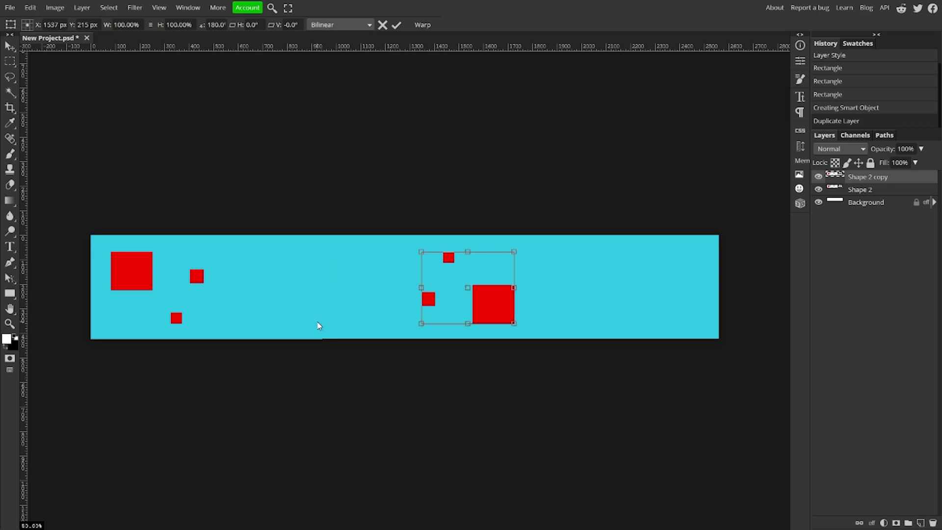
pyautogui.hotkey('shift', 'Right')
pyautogui.hotkey('shift', 'Right')
pyautogui.hotkey('shift', 'Right')
pyautogui.hotkey('shift', 'Right')
pyautogui.hotkey('shift', 'Right')
pyautogui.hotkey('shift', 'Right')
pyautogui.hotkey('shift', 'Right')
pyautogui.hotkey('shift', 'Right')
pyautogui.hotkey('shift', 'Right')
pyautogui.hotkey('shift', 'Right')
pyautogui.hotkey('shift', 'Right')
pyautogui.hotkey('shift', 'Right')
pyautogui.hotkey('shift', 'Right')
pyautogui.hotkey('shift', 'Right')
pyautogui.hotkey('shift', 'Right')
pyautogui.hotkey('shift', 'Right')
pyautogui.hotkey('shift', 'Right')
pyautogui.hotkey('shift', 'Right')
pyautogui.hotkey('shift', 'Right')
pyautogui.hotkey('shift', 'Right')
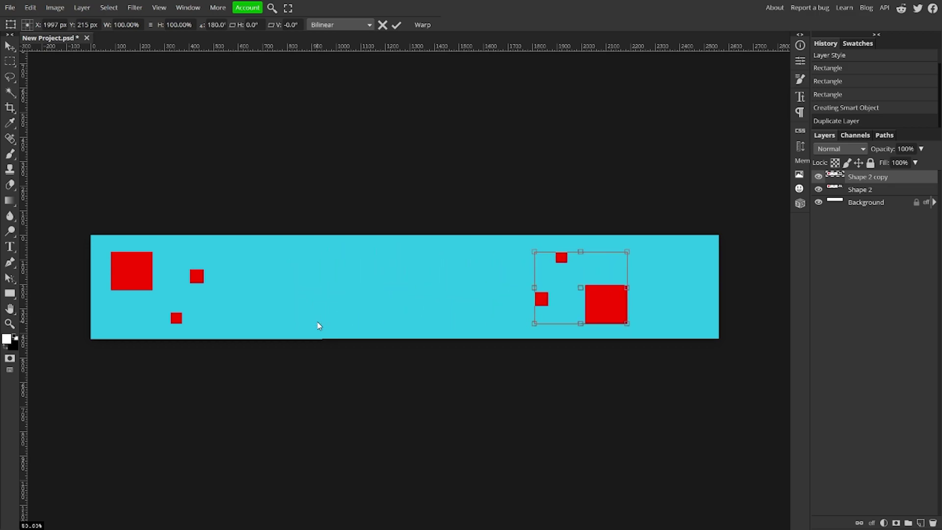
pyautogui.hotkey('shift', 'Right')
pyautogui.hotkey('shift', 'Right')
pyautogui.hotkey('shift', 'Right')
pyautogui.hotkey('shift', 'Right')
pyautogui.hotkey('shift', 'Right')
pyautogui.hotkey('shift', 'Right')
pyautogui.hotkey('shift', 'Right')
pyautogui.hotkey('shift', 'Right')
pyautogui.hotkey('shift', 'Right')
pyautogui.hotkey('shift', 'Right')
pyautogui.hotkey('shift', 'Right')
pyautogui.hotkey('shift', 'Right')
pyautogui.hotkey('shift', 'Right')
pyautogui.hotkey('shift', 'Right')
pyautogui.hotkey('shift', 'Right')
pyautogui.hotkey('shift', 'Right')
pyautogui.hotkey('shift', 'Right')
pyautogui.hotkey('shift', 'Right')
pyautogui.hotkey('shift', 'Right')
pyautogui.hotkey('shift', 'Right')
pyautogui.hotkey('shift', 'Left')
pyautogui.hotkey('shift', 'Left')
pyautogui.hotkey('shift', 'Left')
pyautogui.hotkey('shift', 'Left')
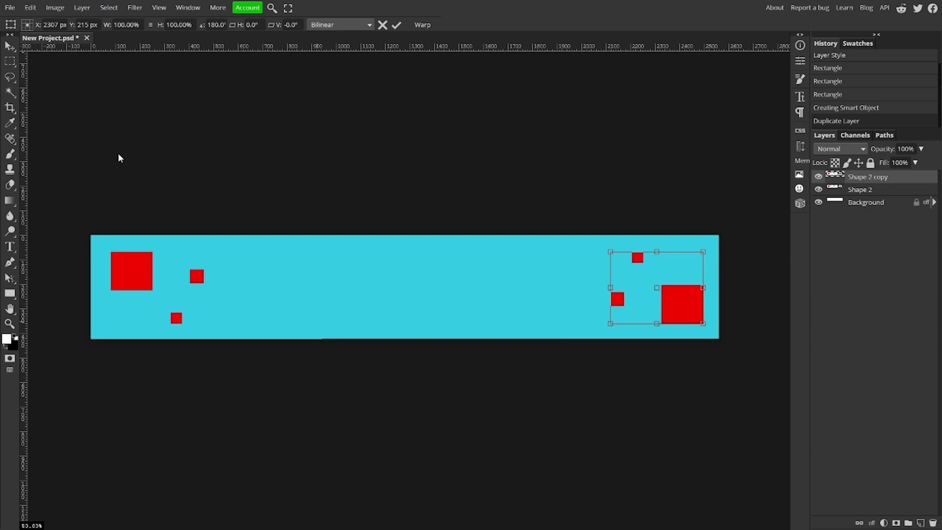
# Step: Commit the transform and nudge the copy to an 82 px margin from the right edge
pyautogui.click(397, 25)
pyautogui.click(151, 25)
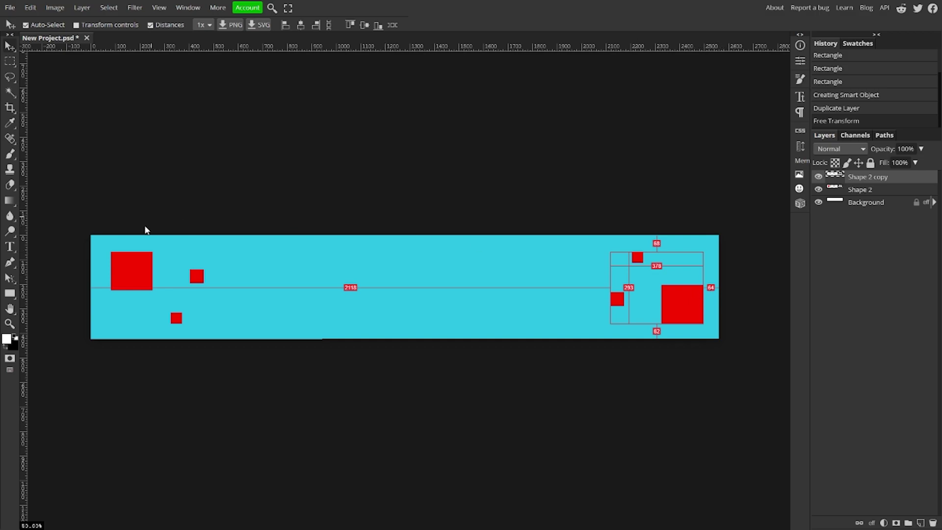
pyautogui.click(131, 270)
pyautogui.click(685, 308)
pyautogui.press('Left')
pyautogui.press('Left')
pyautogui.press('Left')
pyautogui.press('Left')
pyautogui.press('Left')
pyautogui.press('Left')
pyautogui.press('Left')
pyautogui.press('Left')
pyautogui.press('Left')
pyautogui.press('Left')
pyautogui.press('Left')
pyautogui.press('Left')
pyautogui.press('Left')
pyautogui.press('Left')
pyautogui.press('Left')
pyautogui.press('Left')
pyautogui.press('Left')
pyautogui.press('Left')
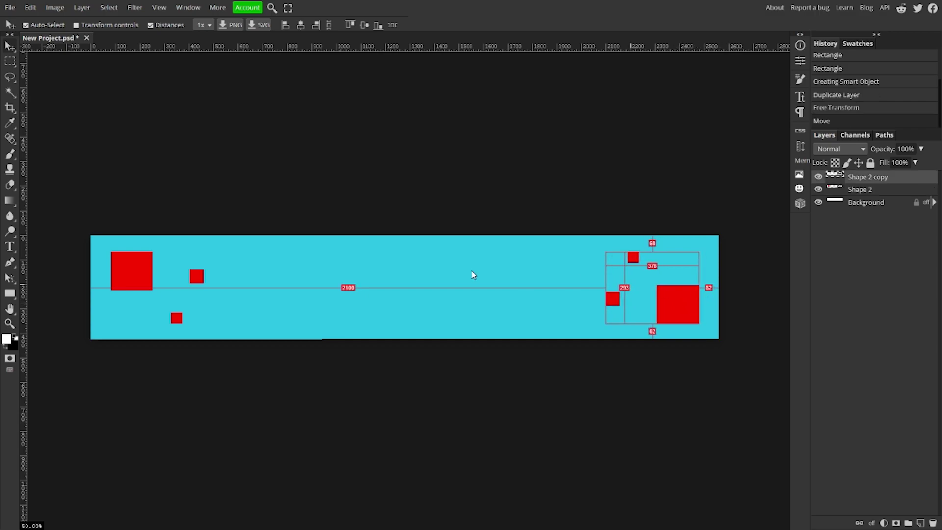
pyautogui.click(267, 195)
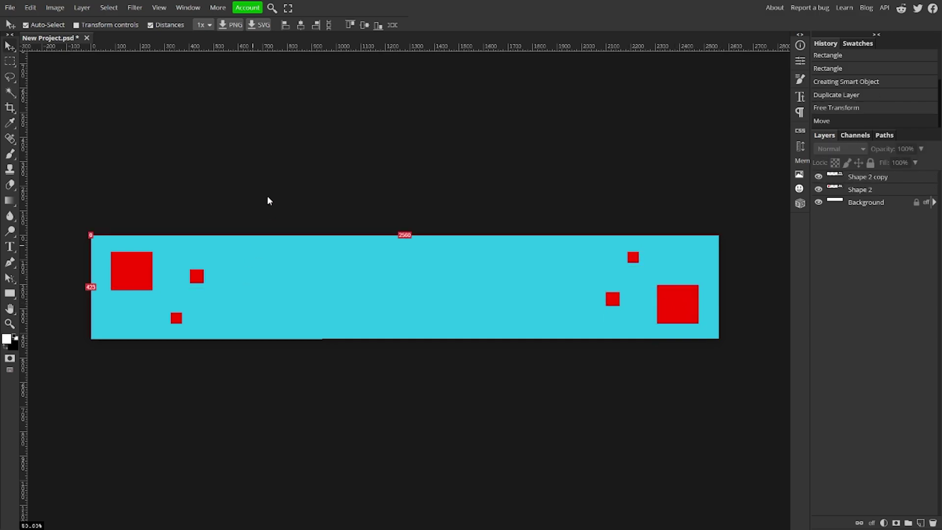
pyautogui.click(875, 178)
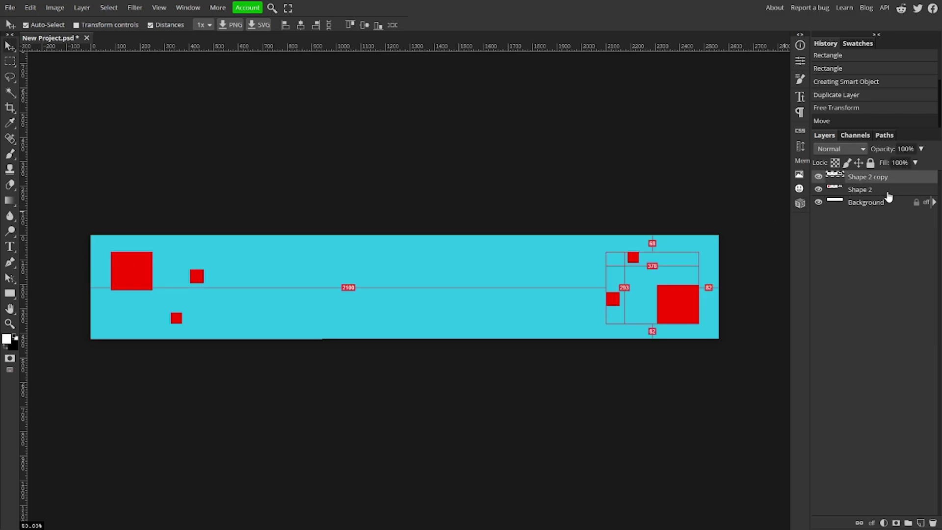
# Step: Merge the square layers into one smart object with a bright yellow Color Overlay
pyautogui.rightClick(881, 191)
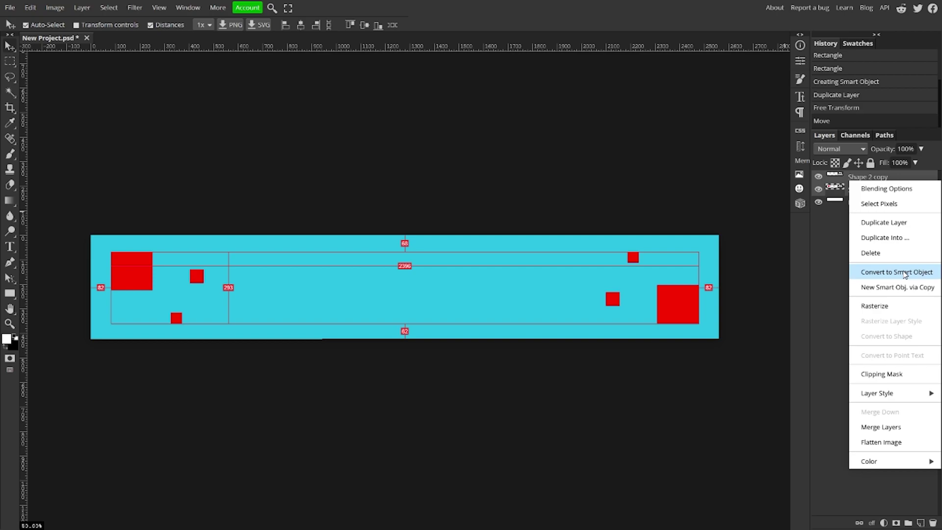
pyautogui.click(892, 273)
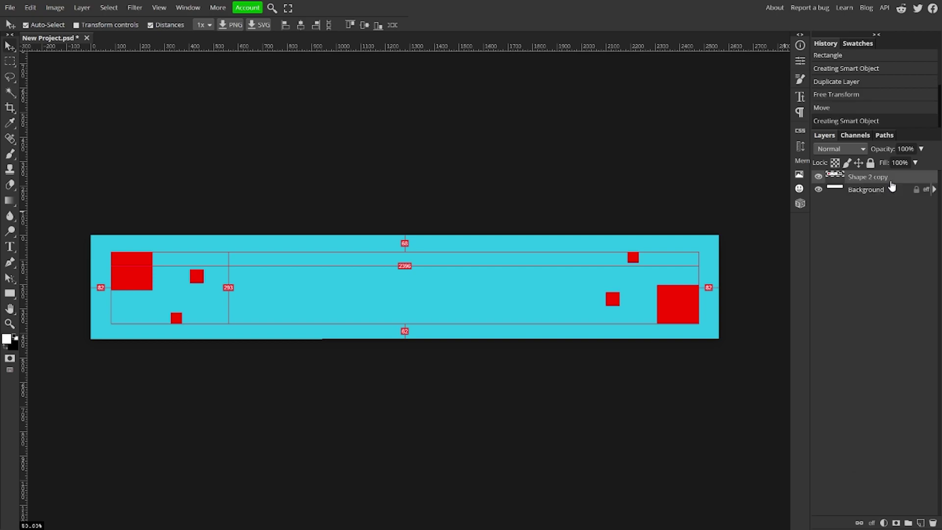
pyautogui.doubleClick(917, 181)
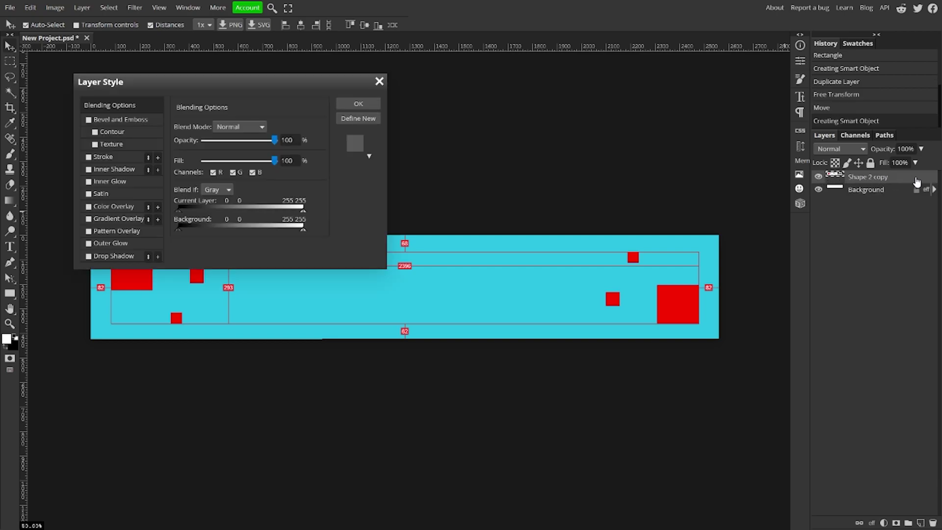
pyautogui.click(89, 207)
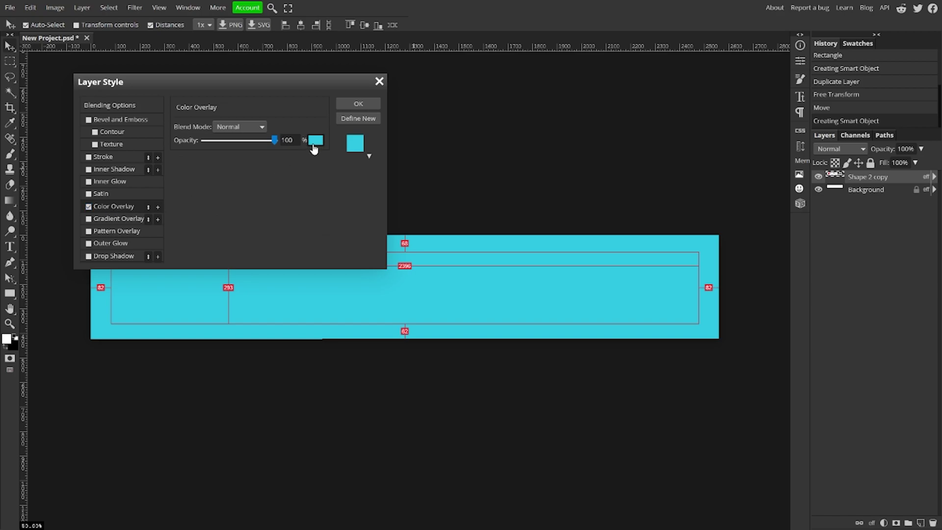
pyautogui.click(316, 142)
pyautogui.click(202, 205)
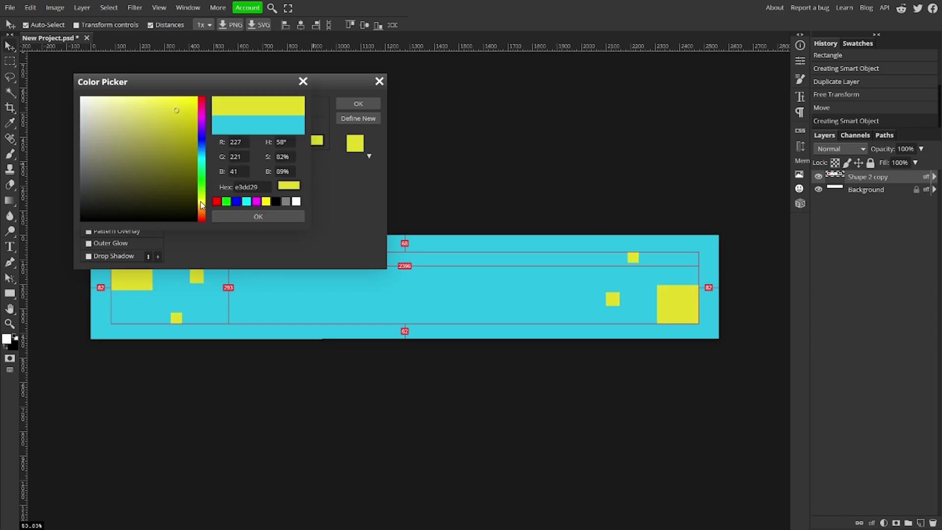
pyautogui.click(197, 98)
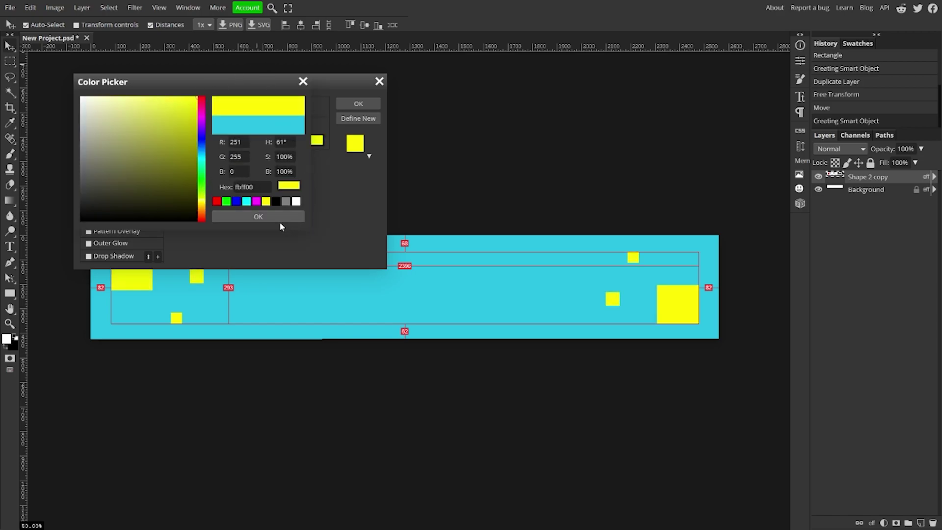
pyautogui.click(279, 219)
pyautogui.click(358, 104)
# Step: Set the squares layer opacity to 16%
pyautogui.click(902, 149)
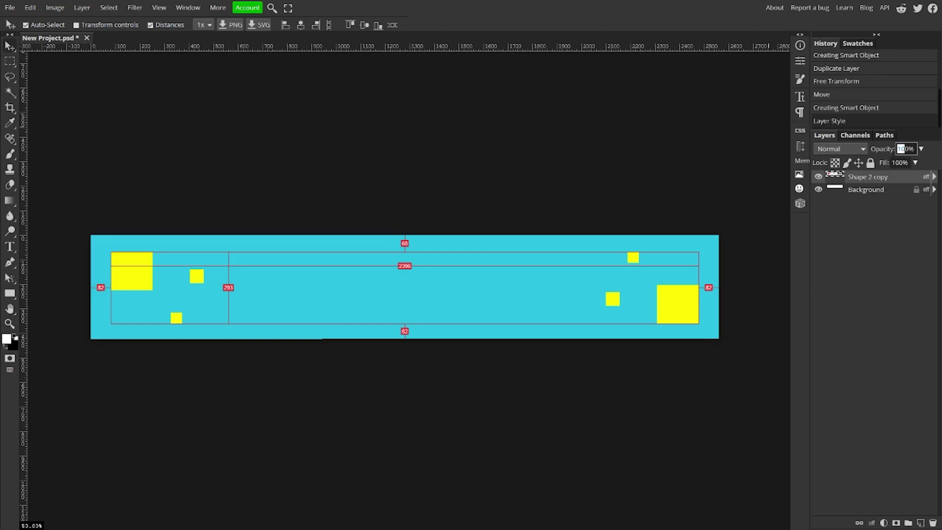
pyautogui.write('16')
pyautogui.press('Return')
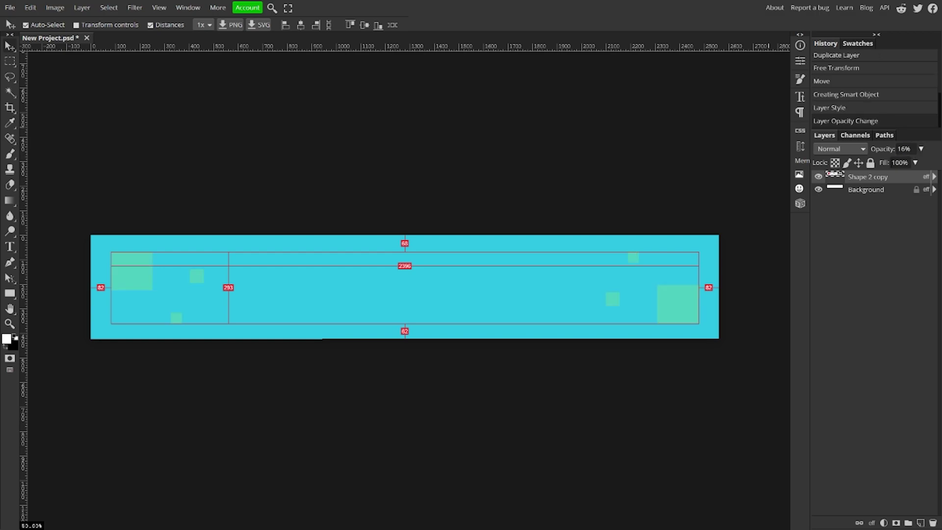
# Step: Deselect the squares layer and turn off the Distances measurement guides
pyautogui.click(863, 219)
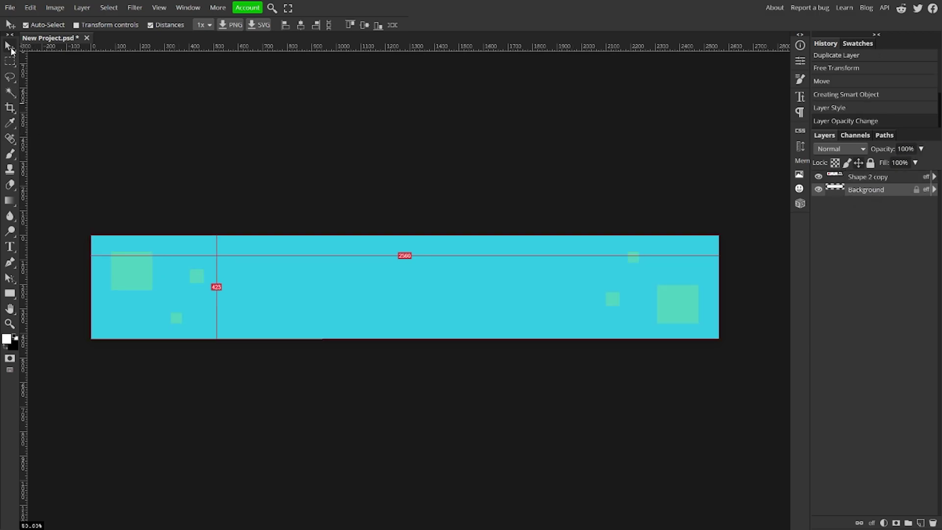
pyautogui.click(150, 26)
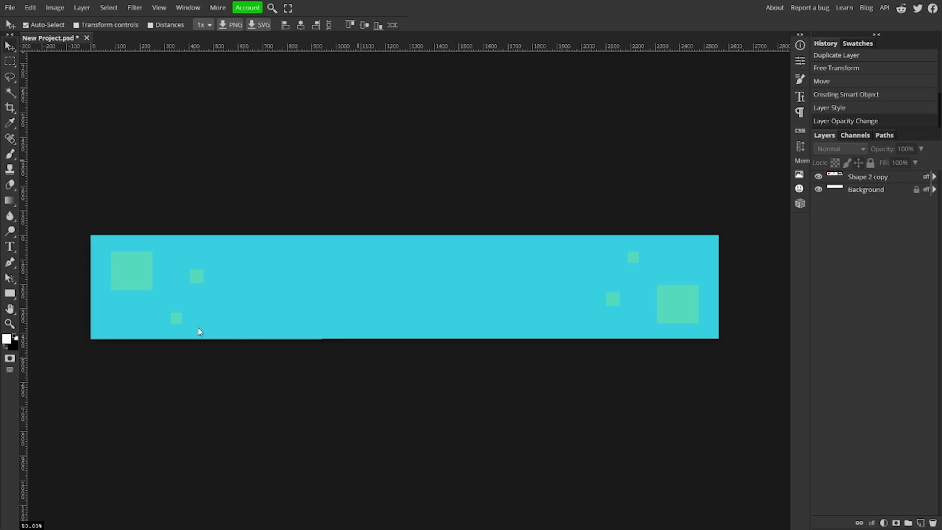
# Step: Type CAMBIT on the banner and set it in the FORQUE font
pyautogui.click(10, 246)
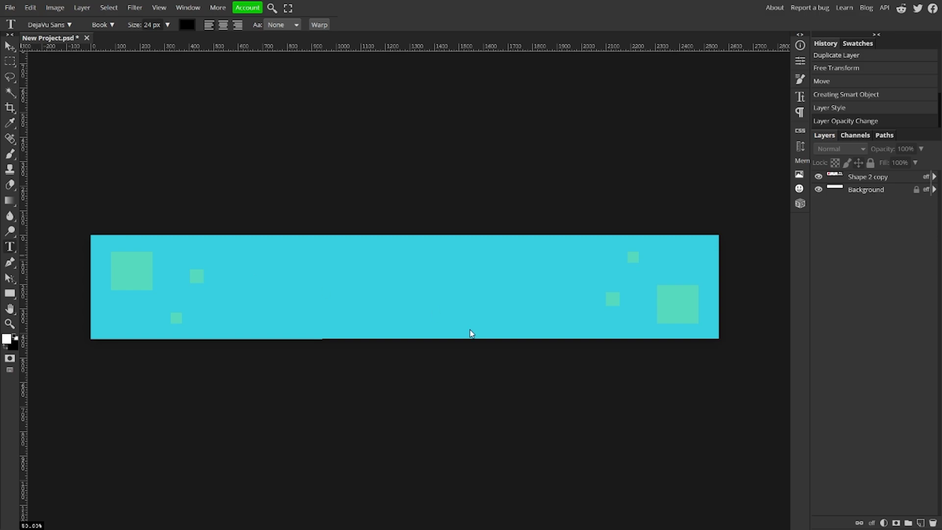
pyautogui.click(302, 287)
pyautogui.write('CA')
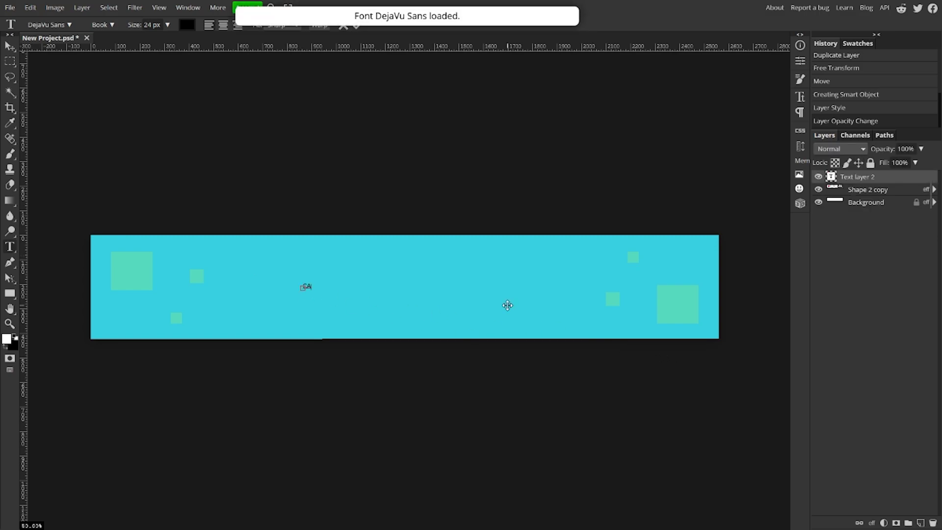
pyautogui.write('MBIT')
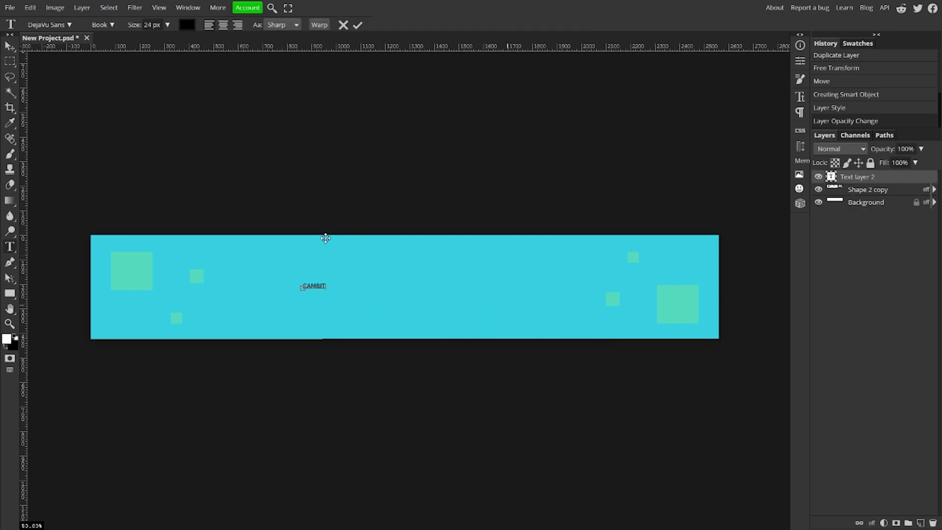
pyautogui.hotkey('ctrl', 'a')
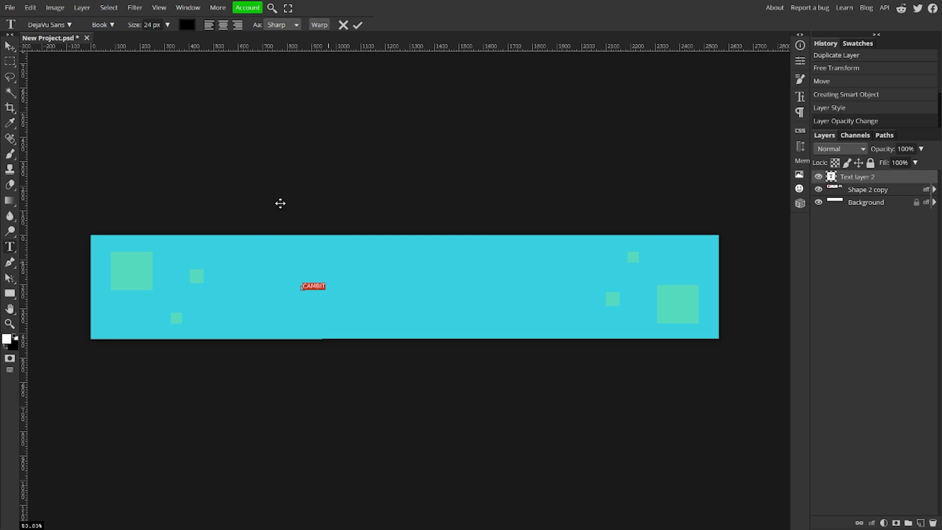
pyautogui.click(51, 24)
pyautogui.write('f')
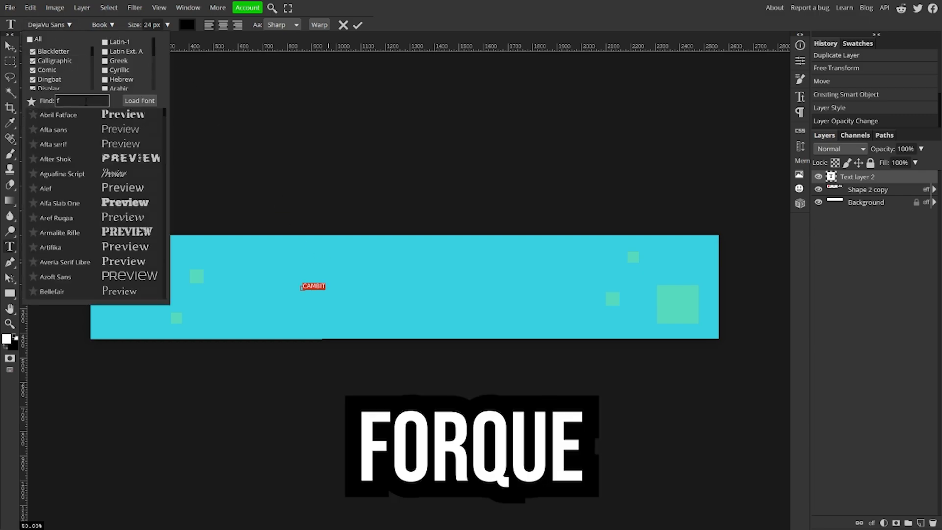
pyautogui.write('orq')
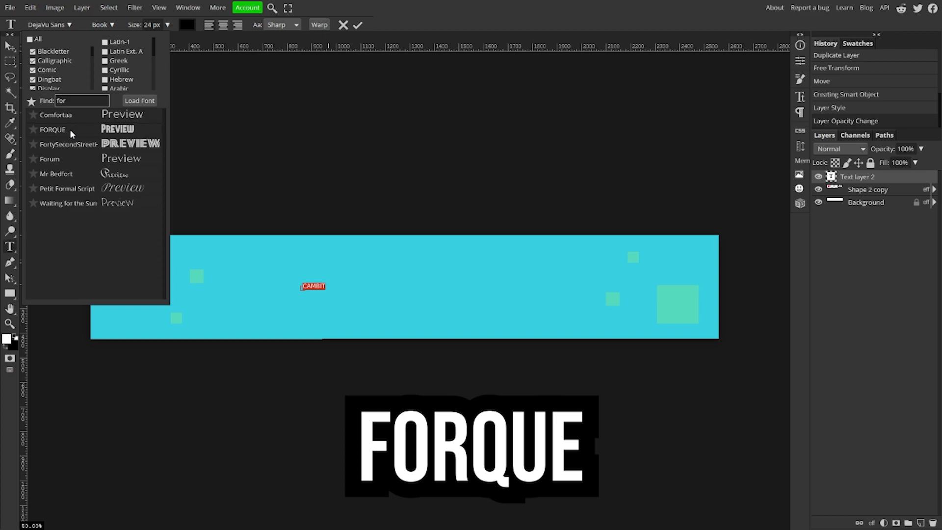
pyautogui.click(71, 116)
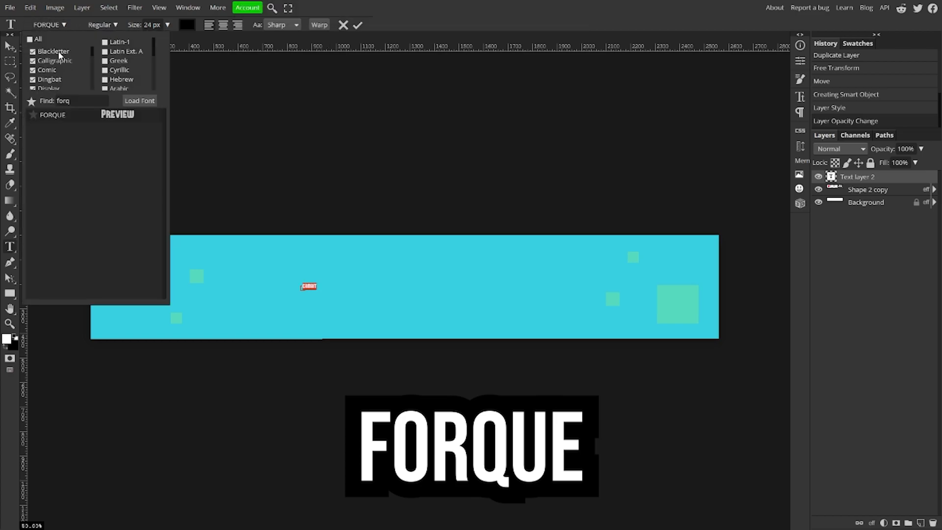
# Step: Set the CAMBIT text to 270 px and move it near the banner centre
pyautogui.click(48, 24)
pyautogui.click(167, 25)
pyautogui.moveTo(157, 40); pyautogui.dragTo(215, 35)
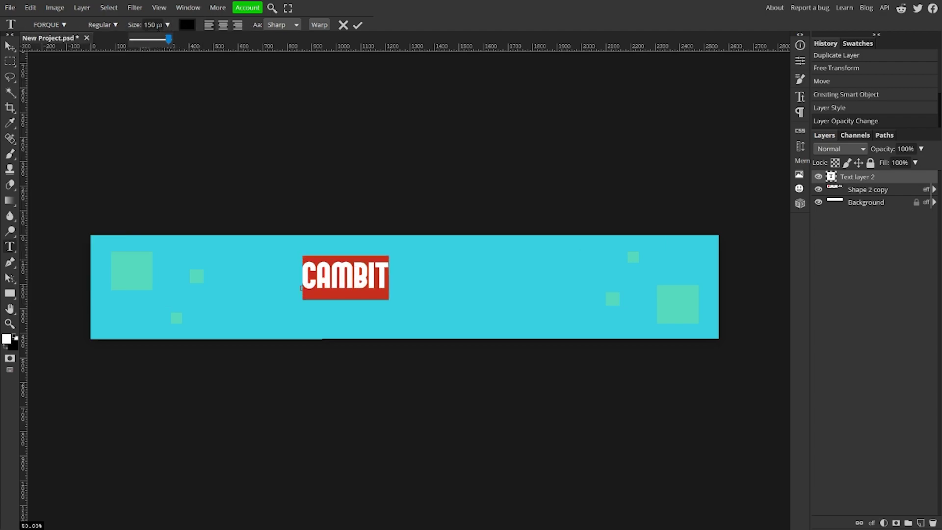
pyautogui.click(150, 24)
pyautogui.write('300')
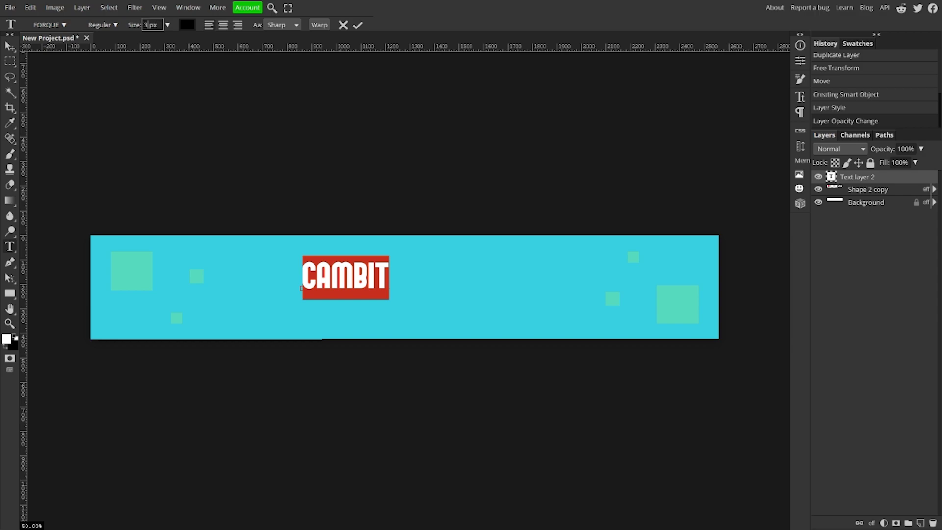
pyautogui.press('Return')
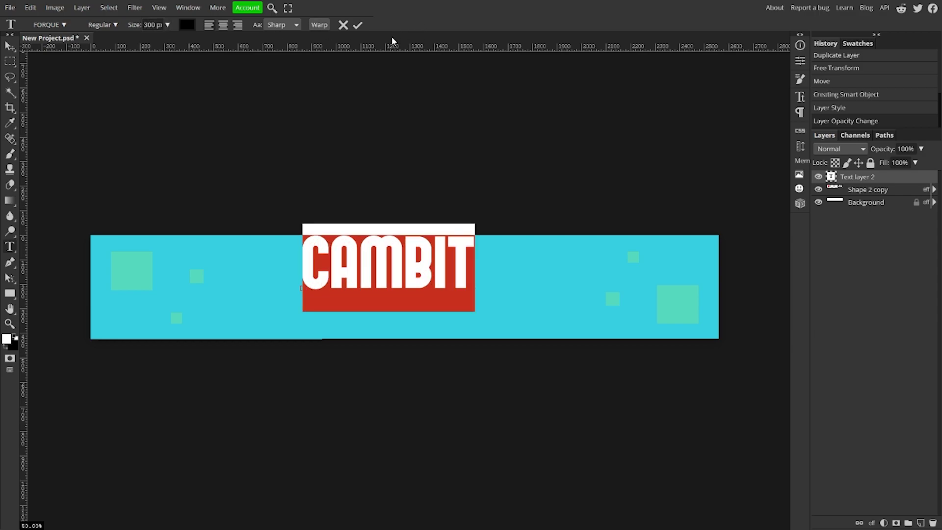
pyautogui.click(151, 25)
pyautogui.press('BackSpace')
pyautogui.press('BackSpace')
pyautogui.press('BackSpace')
pyautogui.write('270')
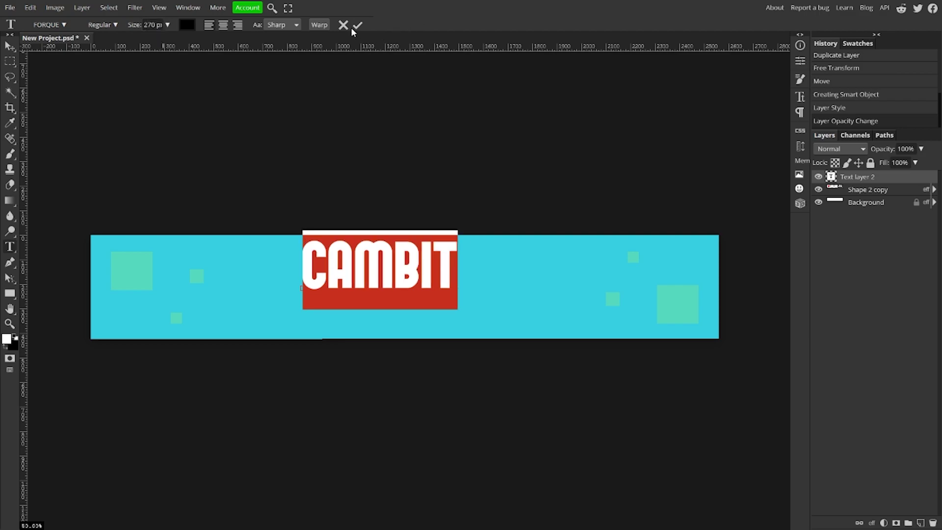
pyautogui.click(357, 25)
pyautogui.click(9, 46)
pyautogui.moveTo(385, 247); pyautogui.dragTo(413, 272)
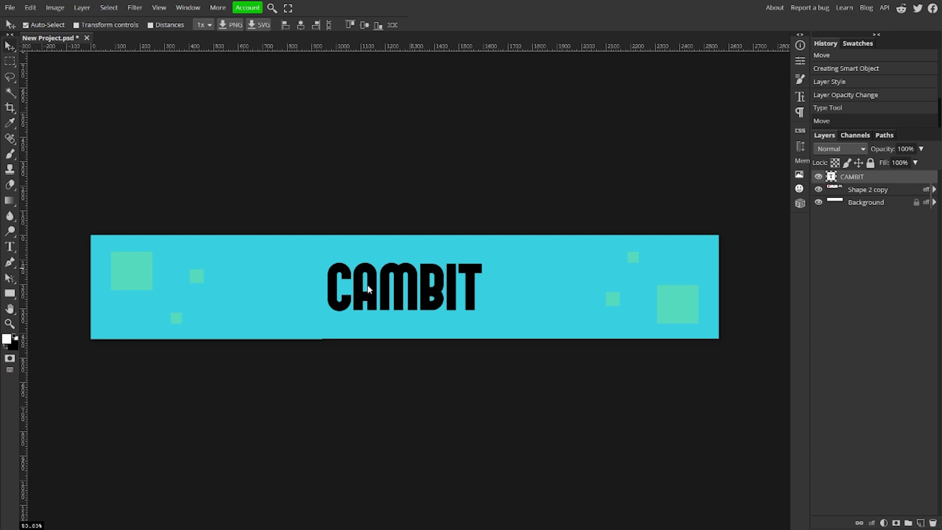
# Step: Recolour the letters CAM in the CAMBIT title to white
pyautogui.doubleClick(388, 288)
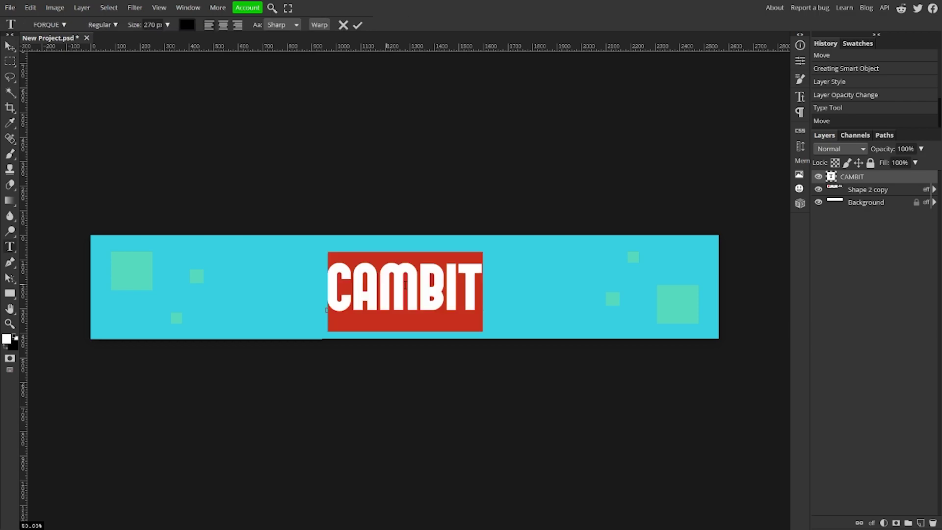
pyautogui.moveTo(421, 288); pyautogui.dragTo(339, 284)
pyautogui.click(190, 26)
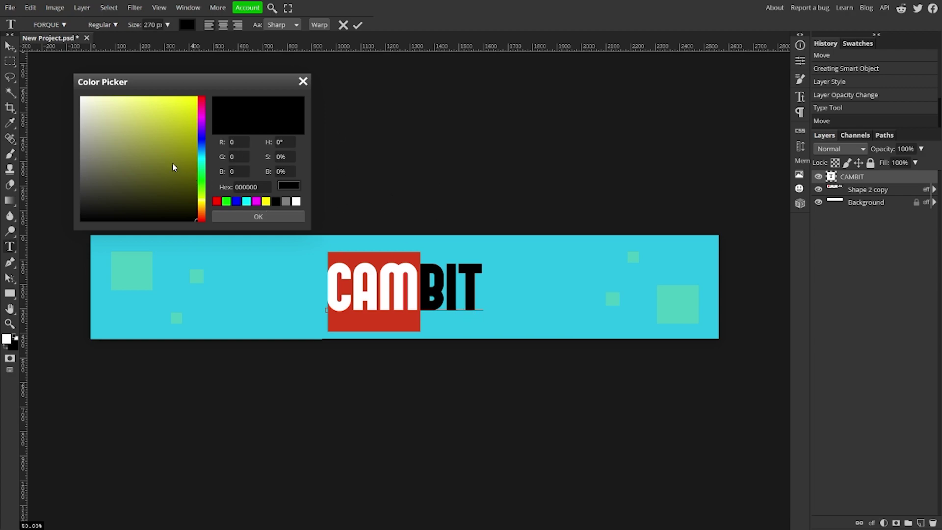
pyautogui.moveTo(172, 167); pyautogui.dragTo(82, 98)
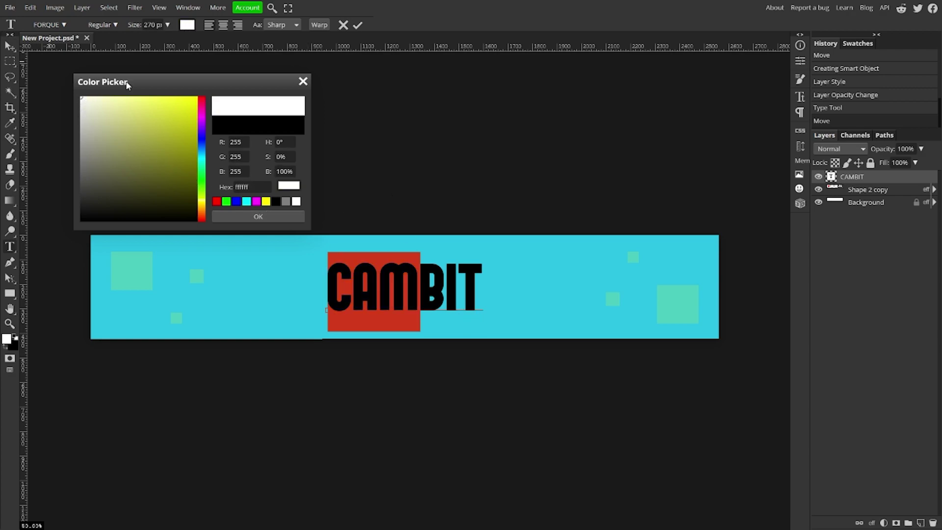
pyautogui.click(289, 218)
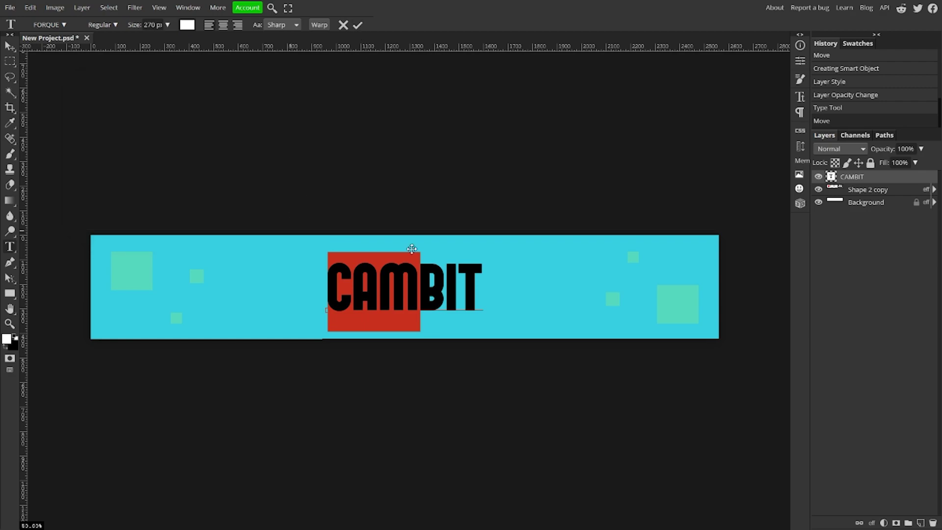
pyautogui.click(421, 319)
# Step: Recolour the letters BIT to yellow and commit the text edit
pyautogui.hotkey('shift', 'Right')
pyautogui.hotkey('shift', 'Right')
pyautogui.hotkey('shift', 'Right')
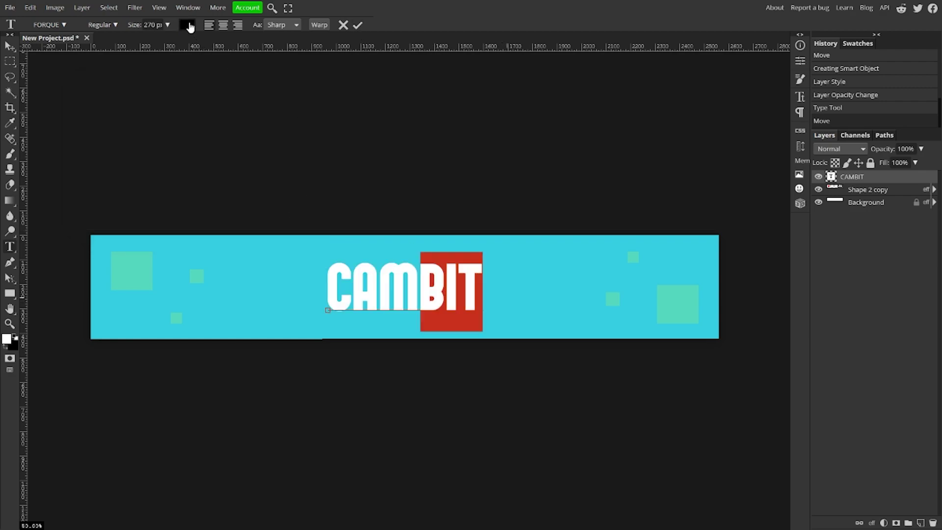
pyautogui.click(188, 25)
pyautogui.click(236, 199)
pyautogui.click(246, 219)
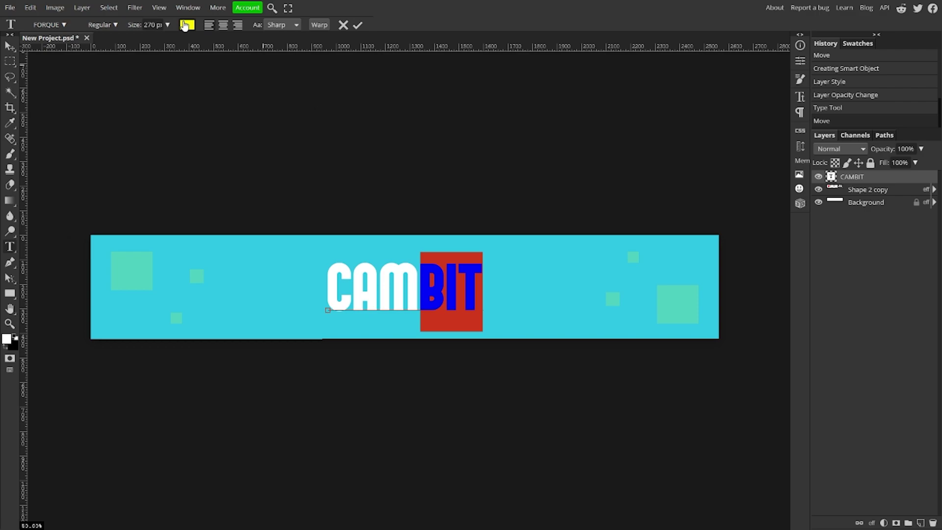
pyautogui.click(357, 25)
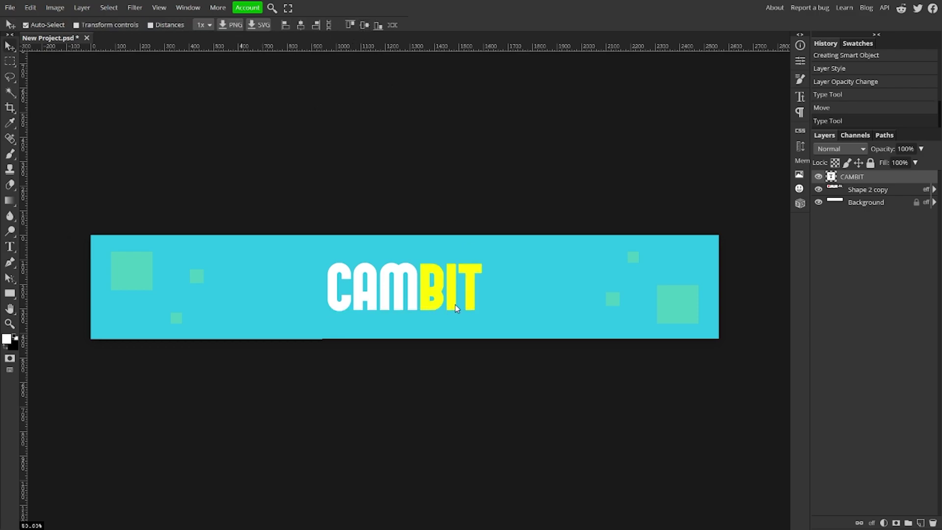
# Step: Draw a thin red rectangle bar just below the CAMBIT title
pyautogui.click(9, 294)
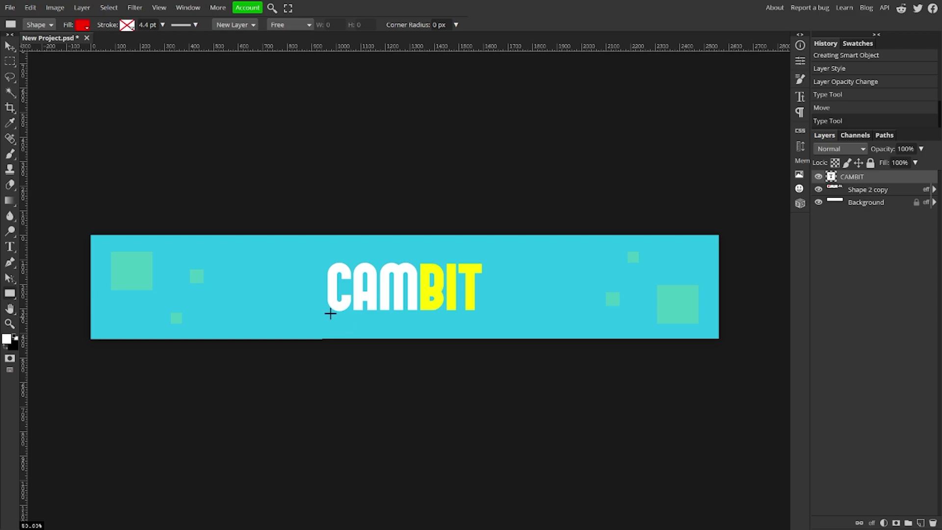
pyautogui.moveTo(327, 312); pyautogui.dragTo(480, 318)
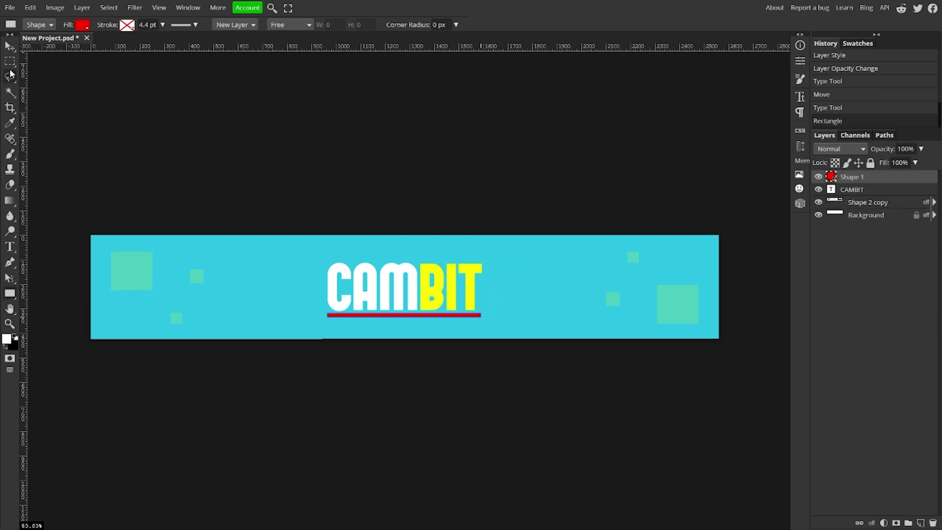
pyautogui.click(10, 47)
# Step: Duplicate the red bar, nudge the copy just above CAMBIT, and select both bar layers
pyautogui.hotkey('ctrl', 'j')
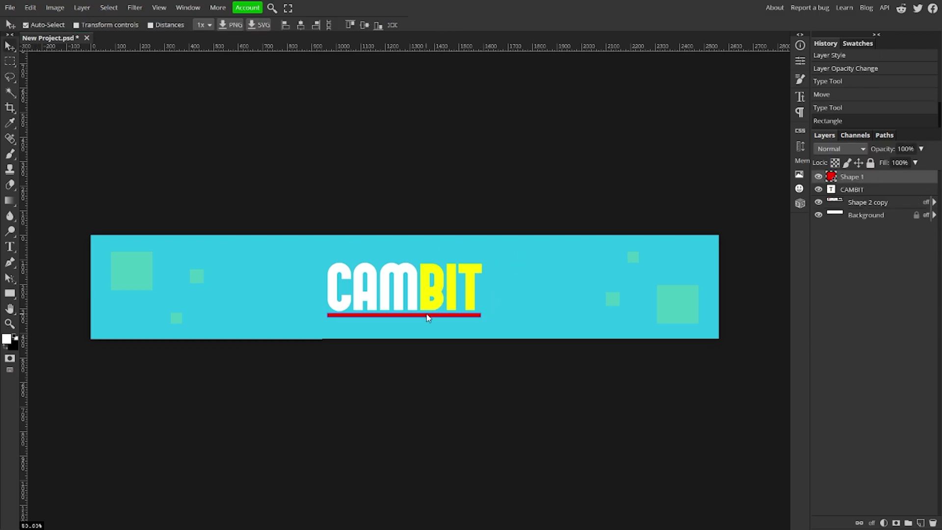
pyautogui.hotkey('shift', 'Up')
pyautogui.hotkey('shift', 'Up')
pyautogui.hotkey('shift', 'Up')
pyautogui.hotkey('shift', 'Up')
pyautogui.hotkey('shift', 'Up')
pyautogui.hotkey('shift', 'Up')
pyautogui.hotkey('shift', 'Up')
pyautogui.hotkey('shift', 'Up')
pyautogui.hotkey('shift', 'Up')
pyautogui.hotkey('shift', 'Up')
pyautogui.hotkey('shift', 'Up')
pyautogui.hotkey('shift', 'Up')
pyautogui.hotkey('shift', 'Up')
pyautogui.hotkey('shift', 'Up')
pyautogui.hotkey('shift', 'Up')
pyautogui.hotkey('shift', 'Up')
pyautogui.hotkey('shift', 'Up')
pyautogui.hotkey('shift', 'Up')
pyautogui.hotkey('shift', 'Up')
pyautogui.hotkey('shift', 'Up')
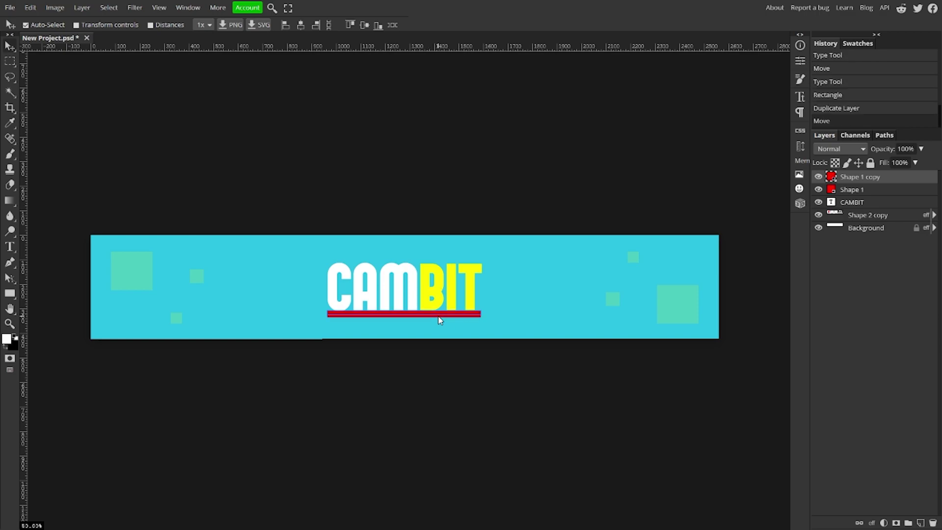
pyautogui.hotkey('shift', 'Down')
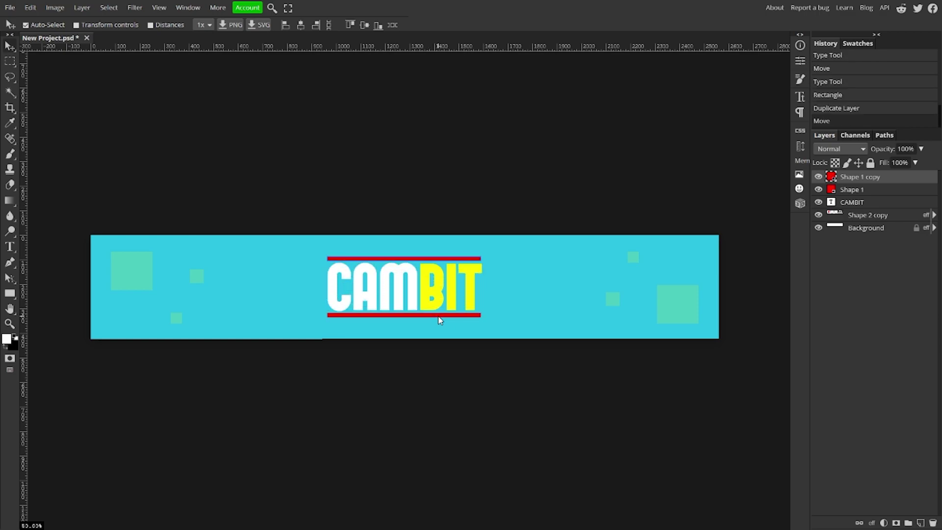
pyautogui.press('Down')
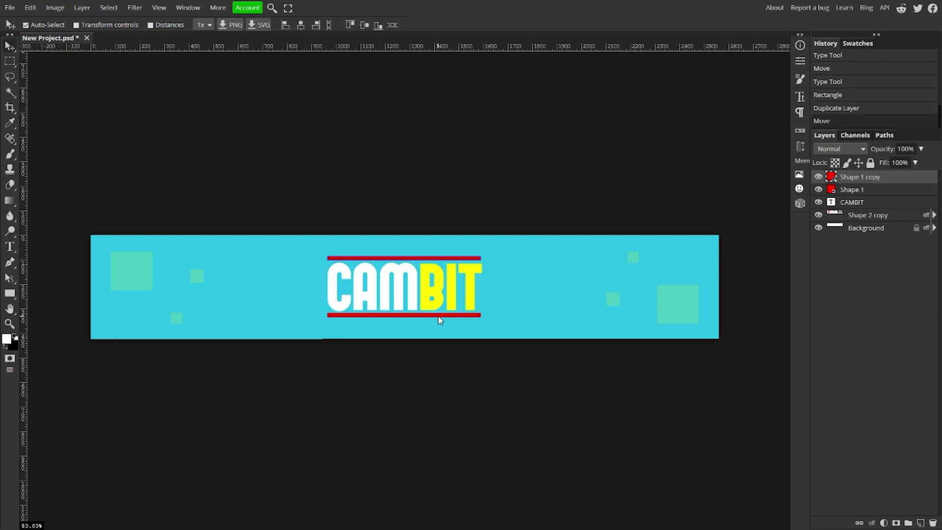
pyautogui.click(872, 195)
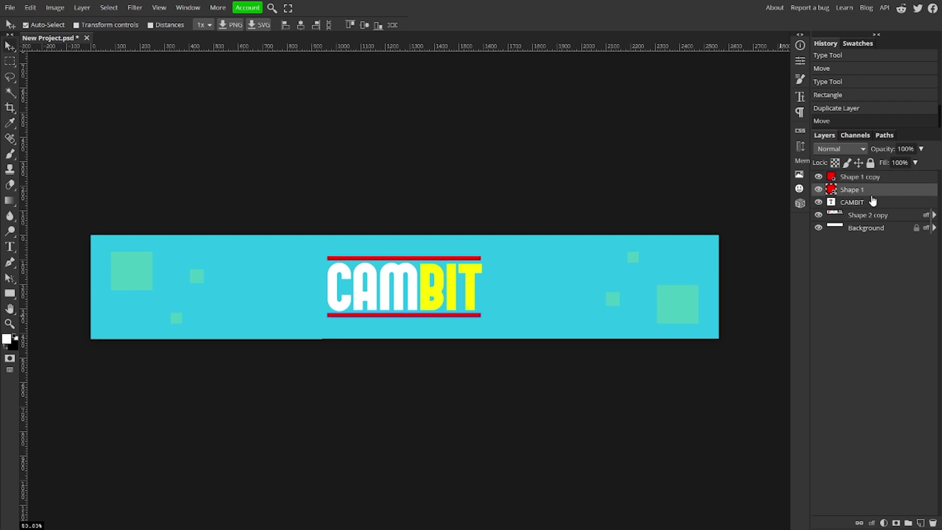
pyautogui.click(873, 201)
pyautogui.click(893, 182)
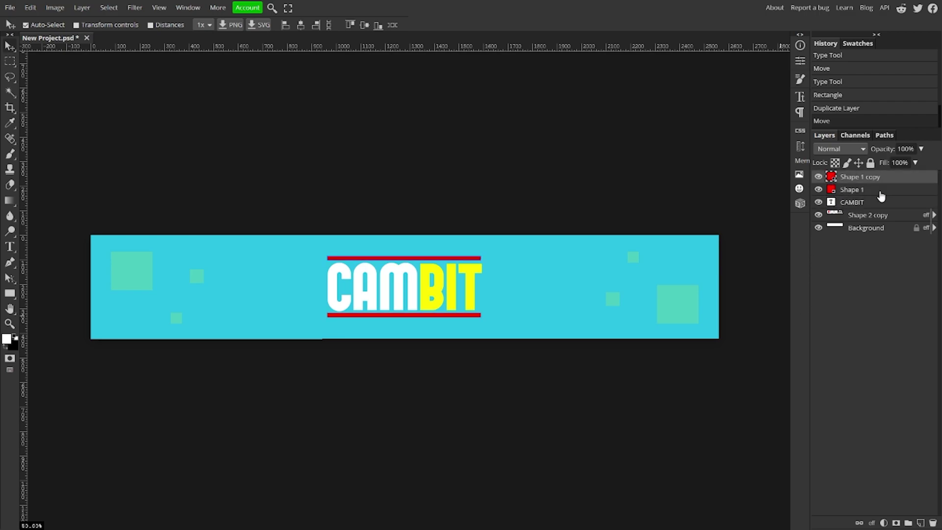
# Step: Convert both red bar layers into one smart object with a yellow Color Overlay
pyautogui.rightClick(899, 186)
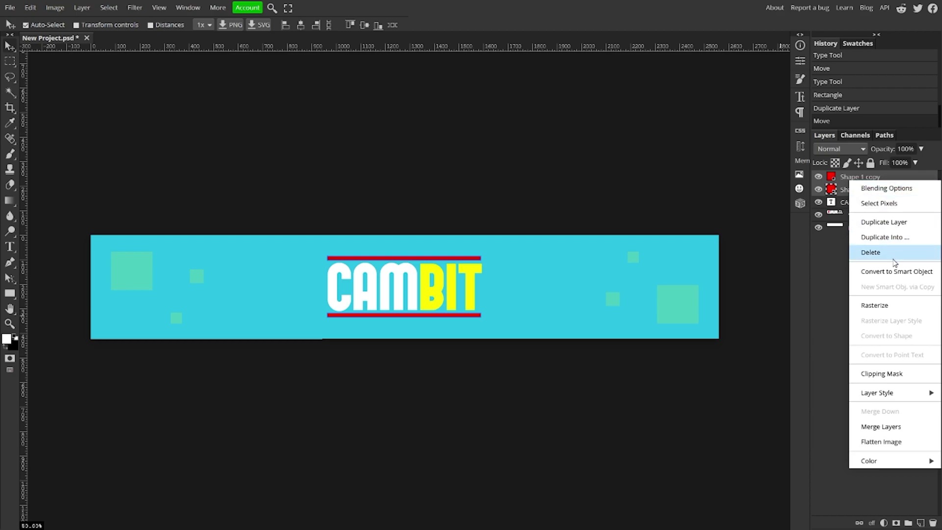
pyautogui.click(919, 273)
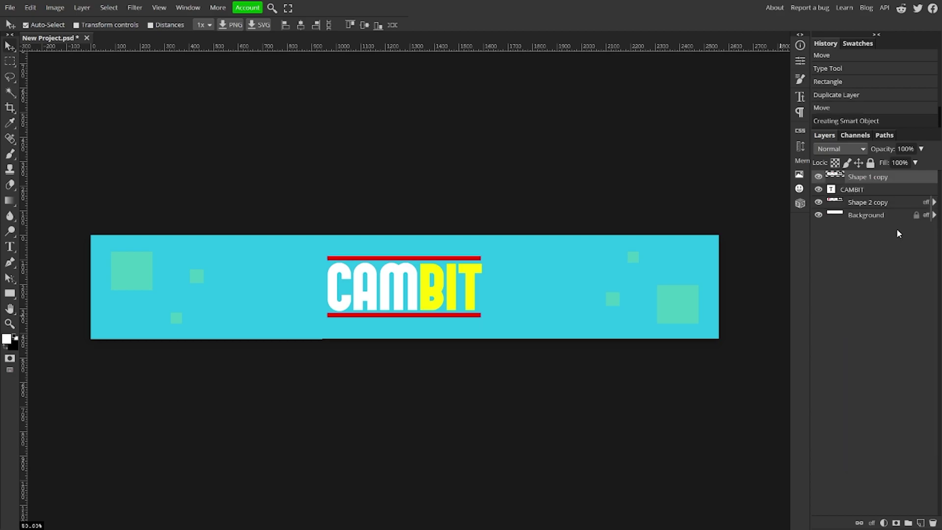
pyautogui.doubleClick(915, 183)
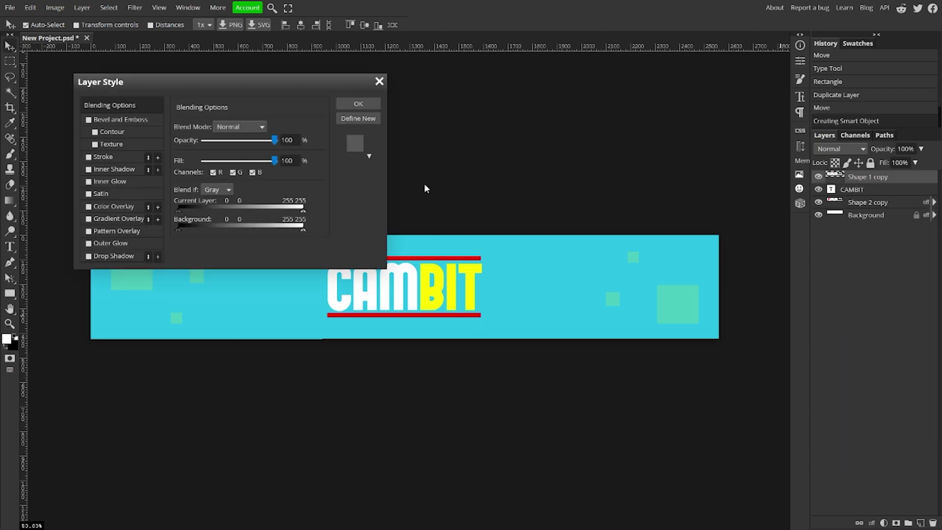
pyautogui.click(89, 207)
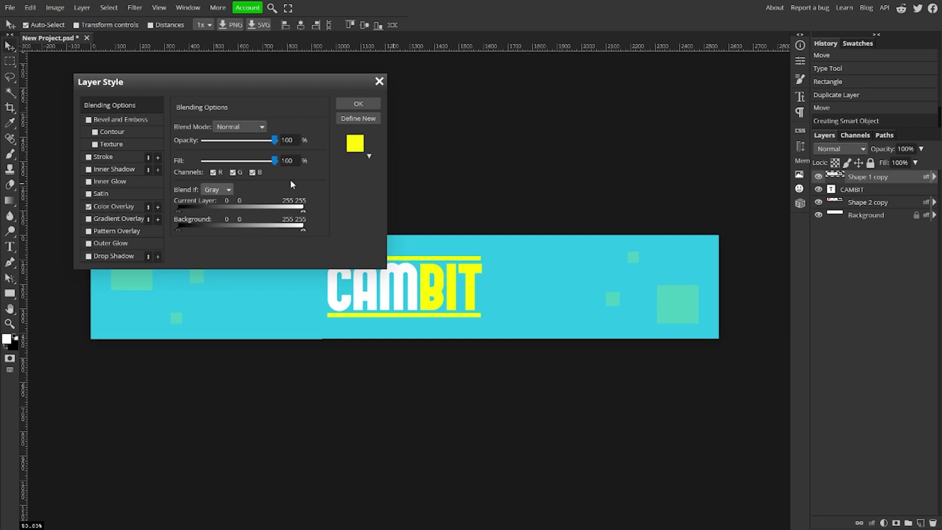
pyautogui.click(359, 105)
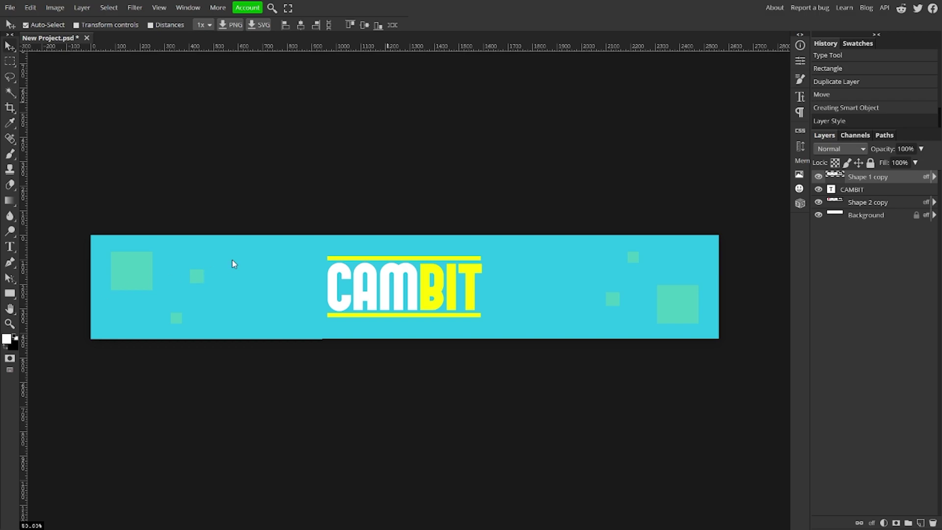
# Step: Paste the Twitter bird image, scale it to about 57% and place it left of CAMBIT
pyautogui.hotkey('ctrl', 'v')
pyautogui.moveTo(178, 281); pyautogui.dragTo(291, 282)
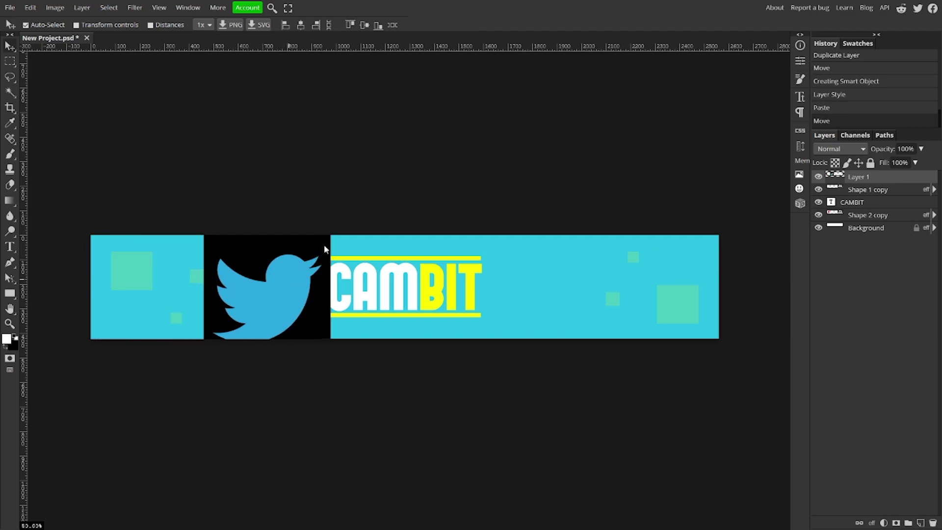
pyautogui.hotkey('ctrl', 'alt', 't')
pyautogui.moveTo(329, 239); pyautogui.dragTo(274, 281)
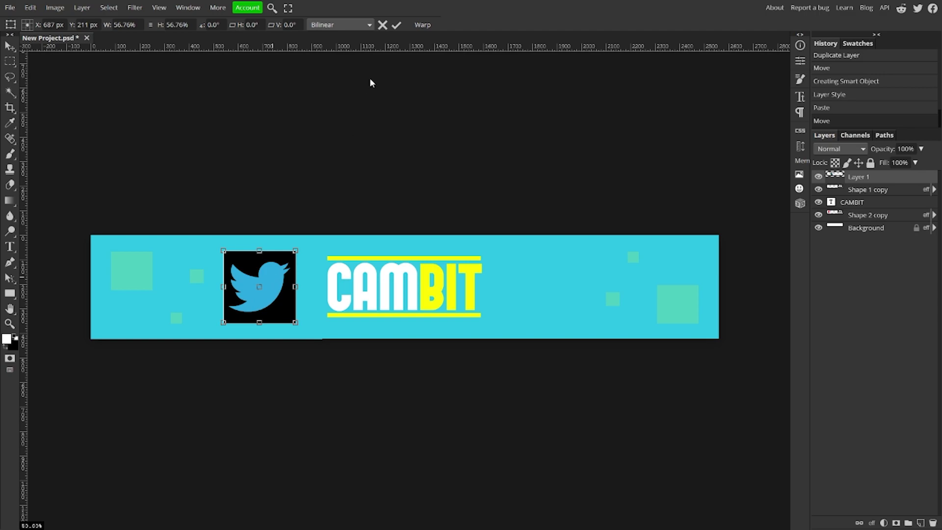
pyautogui.click(397, 25)
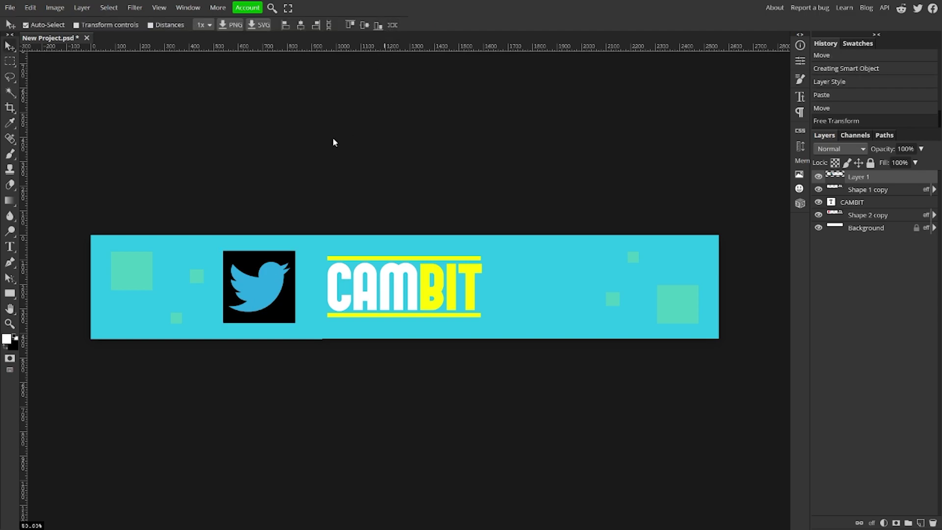
pyautogui.moveTo(239, 278); pyautogui.dragTo(201, 280)
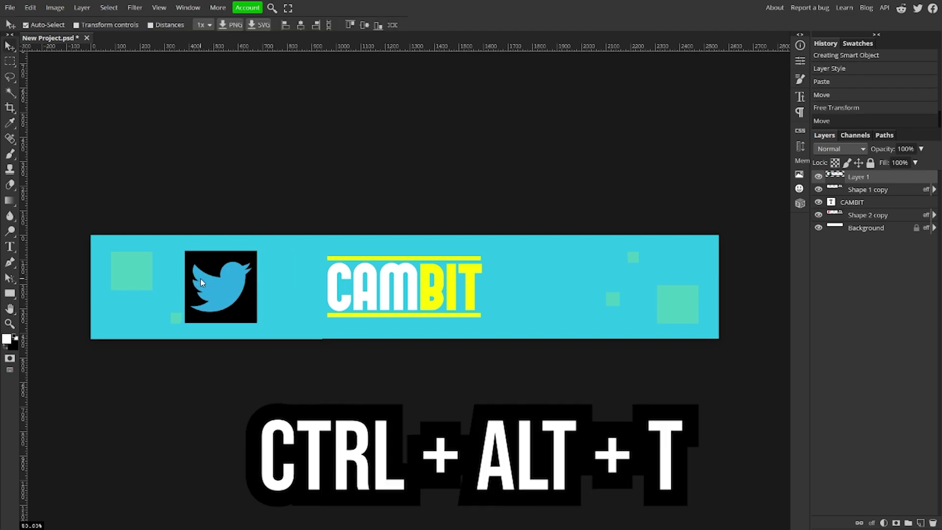
pyautogui.hotkey('ctrl', 'alt', 't')
pyautogui.moveTo(263, 249)
pyautogui.mouseDown()
pyautogui.moveTo(253, 247)
pyautogui.moveTo(320, 185)
pyautogui.moveTo(248, 260)
pyautogui.mouseUp()
pyautogui.moveTo(217, 291); pyautogui.dragTo(230, 286)
pyautogui.click(397, 25)
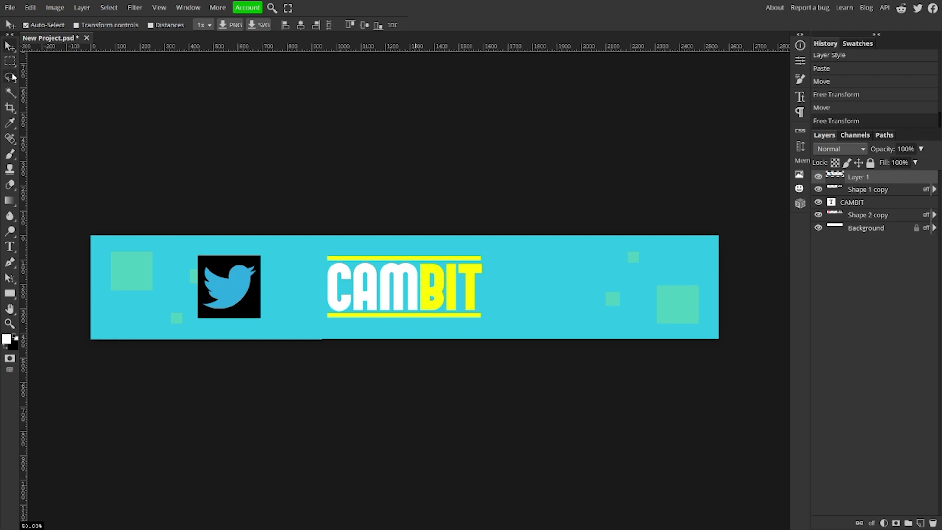
# Step: Magic-wand the black square behind the Twitter bird, delete it and deselect
pyautogui.rightClick(10, 95)
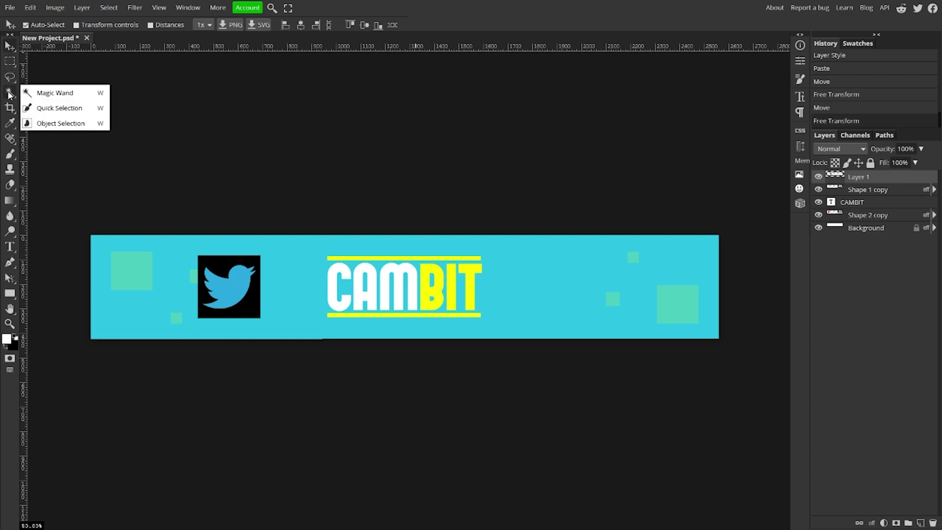
pyautogui.click(55, 93)
pyautogui.click(218, 263)
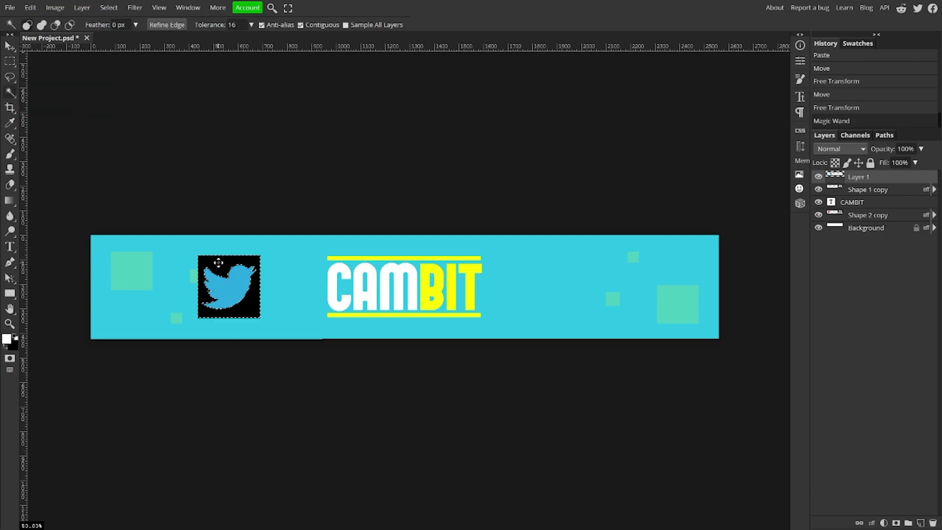
pyautogui.press('Delete')
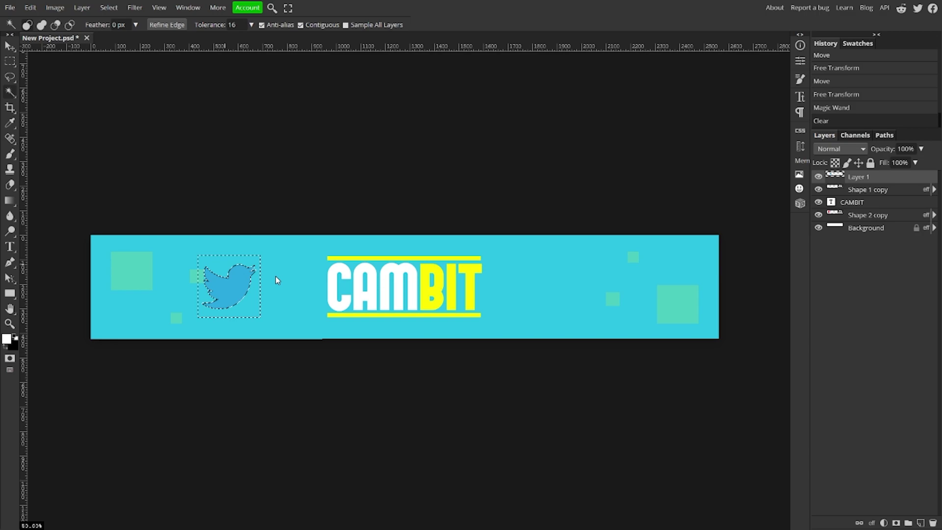
pyautogui.hotkey('ctrl', 'd')
pyautogui.press('v')
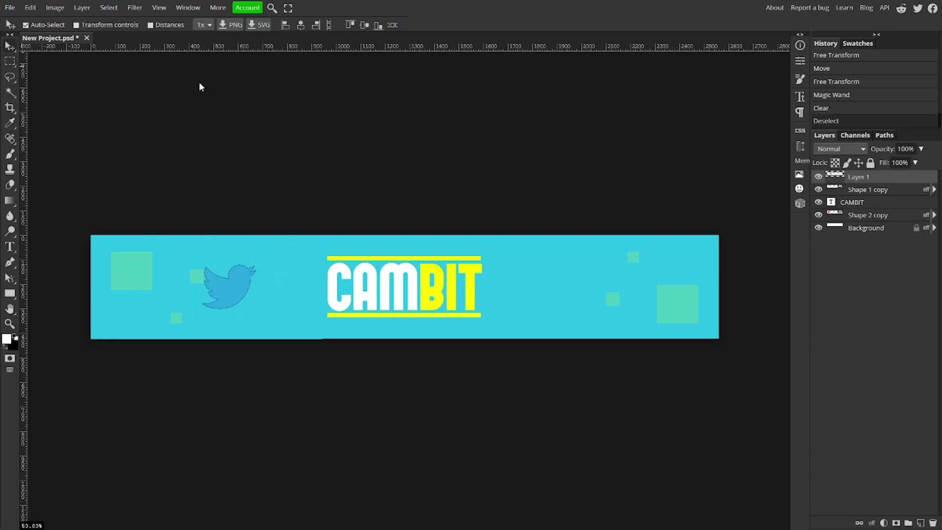
# Step: Apply a yellow Color Overlay layer style to the Twitter bird layer
pyautogui.doubleClick(904, 182)
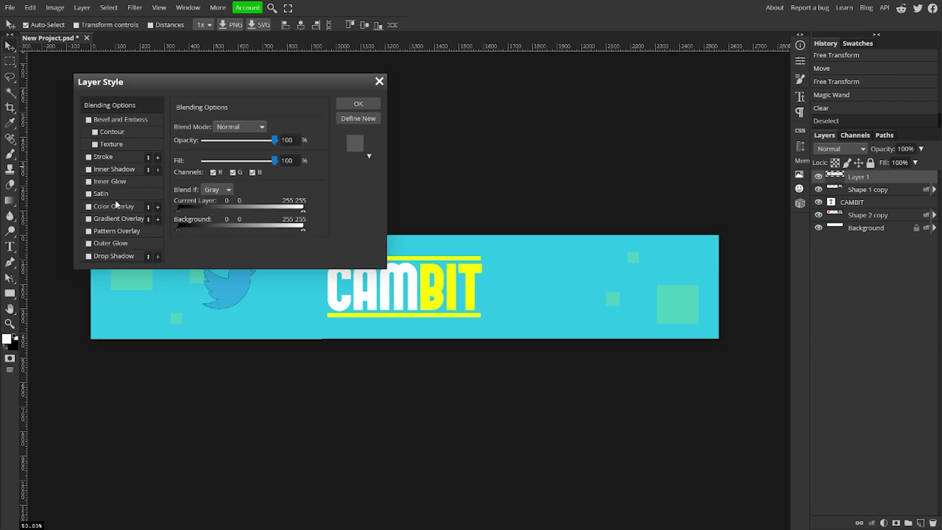
pyautogui.click(97, 209)
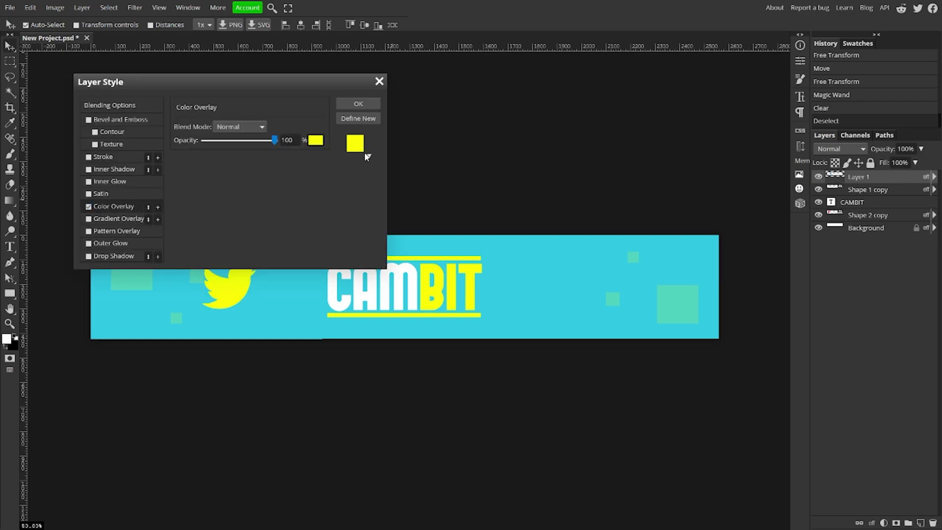
pyautogui.click(359, 104)
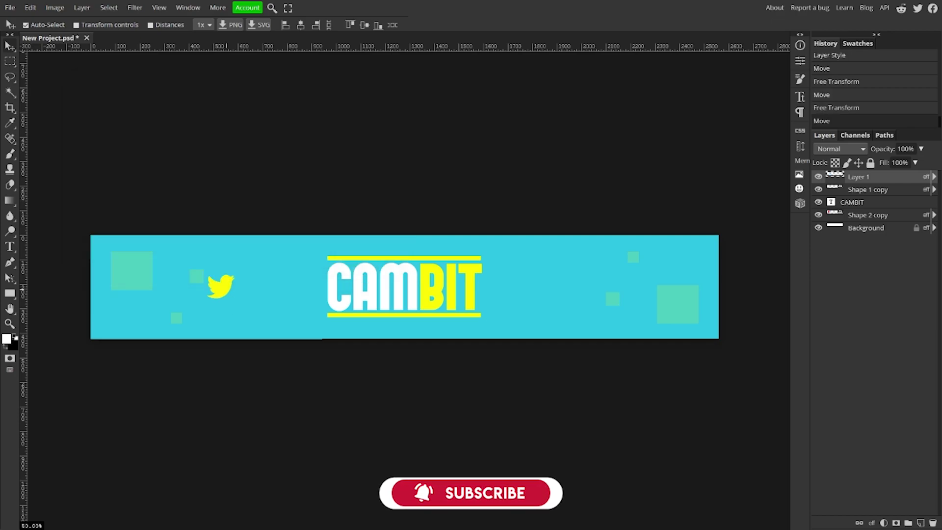
# Step: Paste the Instagram logo, shrink it and place it beside CAMBIT
pyautogui.hotkey('ctrl', 'v')
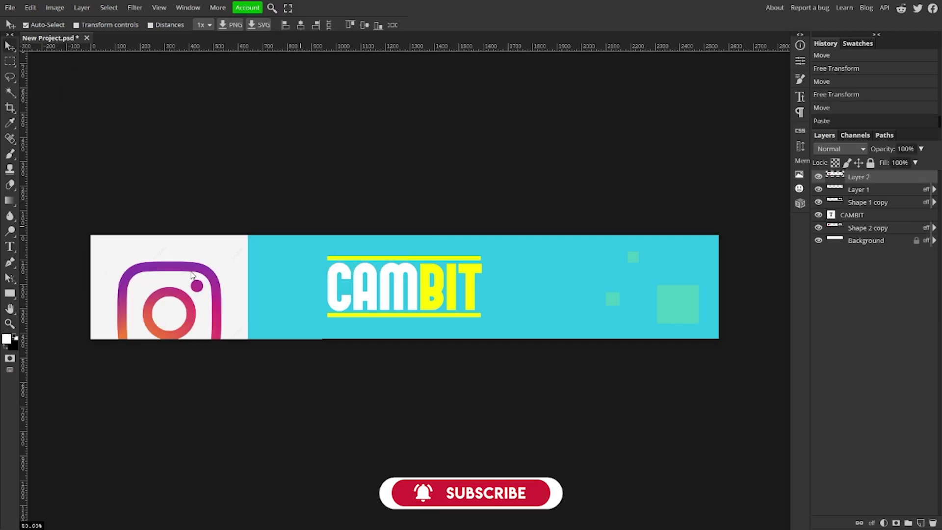
pyautogui.moveTo(193, 276); pyautogui.dragTo(292, 271)
pyautogui.hotkey('ctrl', 't')
pyautogui.moveTo(348, 212); pyautogui.dragTo(274, 285)
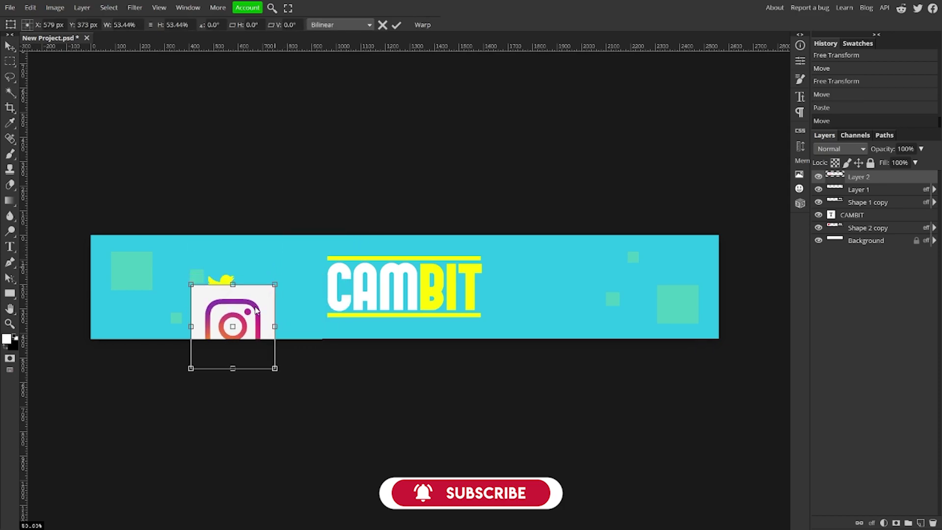
pyautogui.moveTo(235, 324); pyautogui.dragTo(289, 293)
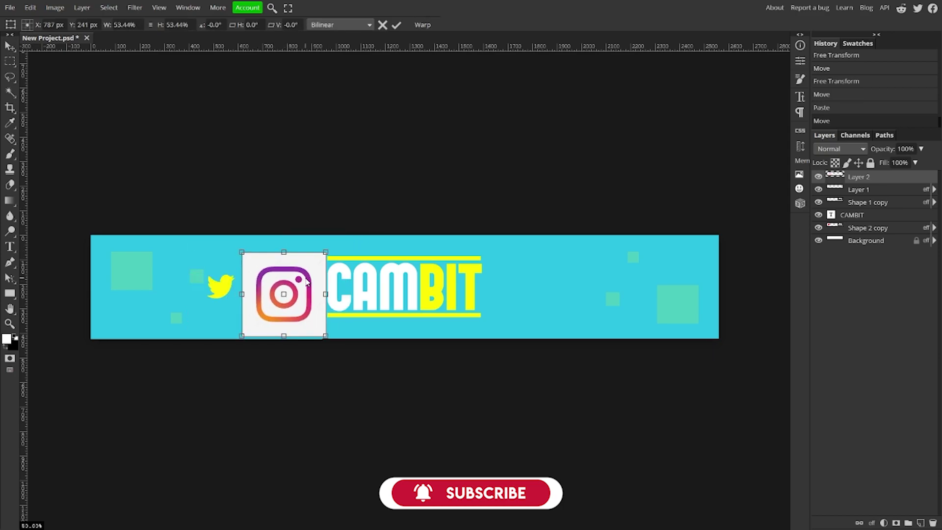
pyautogui.click(30, 8)
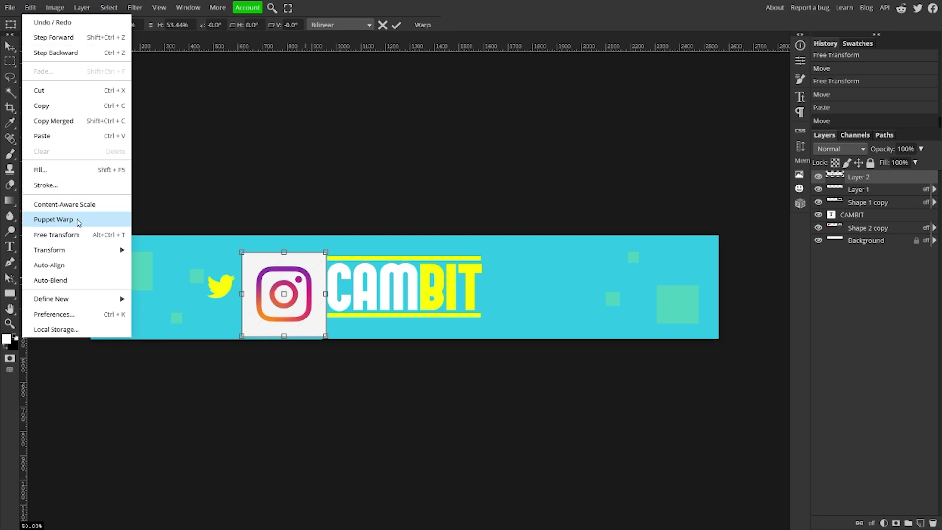
pyautogui.click(397, 25)
pyautogui.click(397, 24)
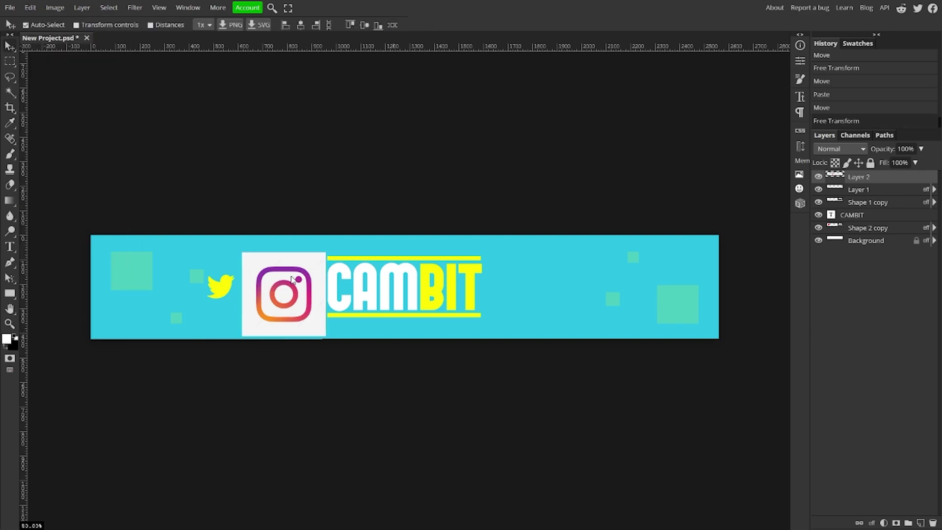
# Step: Delete the white background and inner white areas of the Instagram icon with the Magic Wand
pyautogui.click(10, 92)
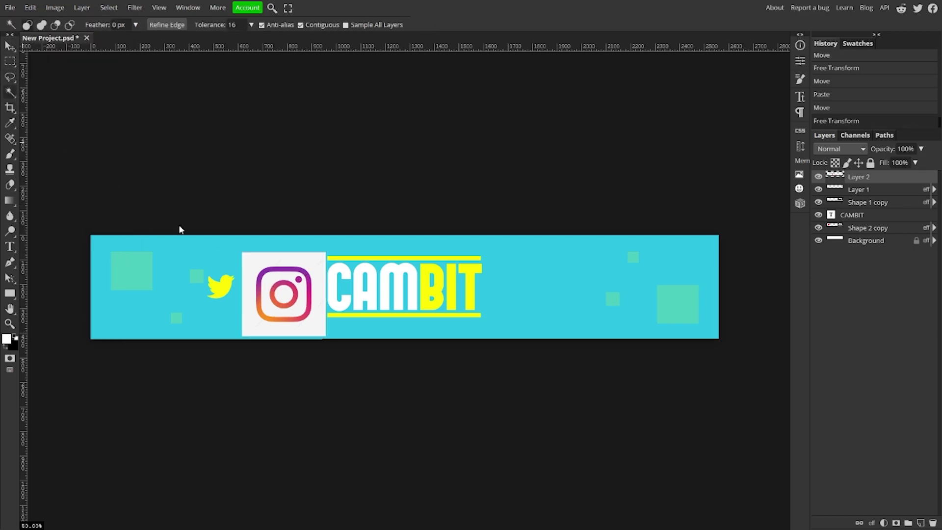
pyautogui.click(260, 265)
pyautogui.press('Delete')
pyautogui.click(274, 283)
pyautogui.press('Delete')
pyautogui.click(283, 294)
pyautogui.press('Delete')
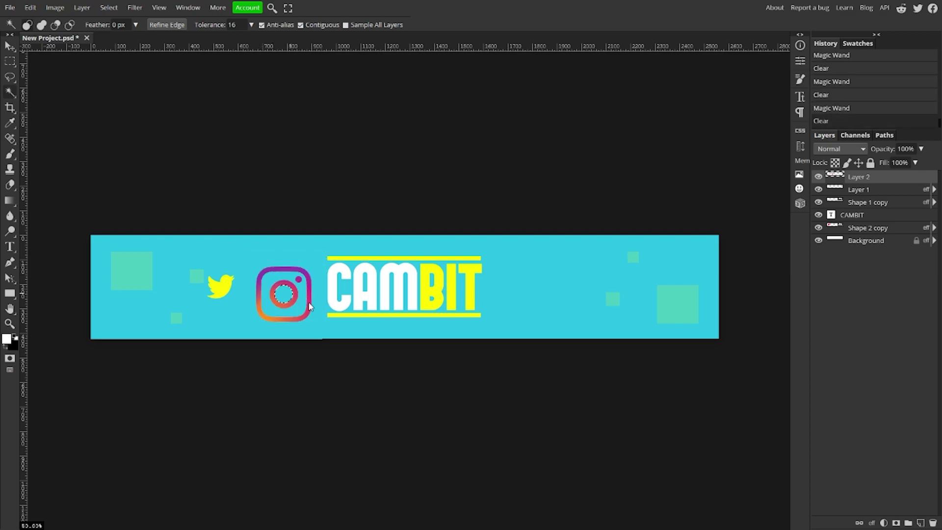
pyautogui.hotkey('ctrl', 'd')
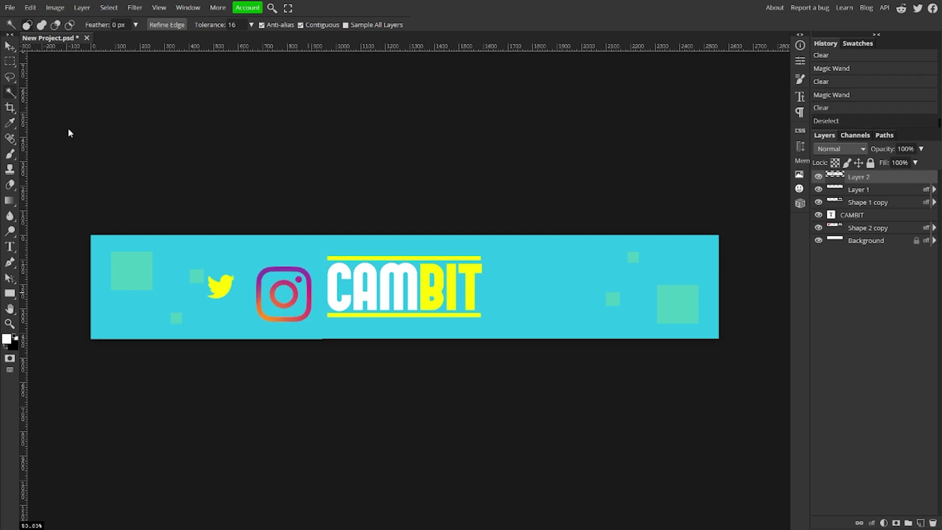
pyautogui.click(10, 46)
# Step: Scale the Instagram icon to about 45% and move it right of the CAMBIT logo
pyautogui.hotkey('ctrl', 'alt', 't')
pyautogui.moveTo(313, 266); pyautogui.dragTo(602, 303)
pyautogui.click(397, 25)
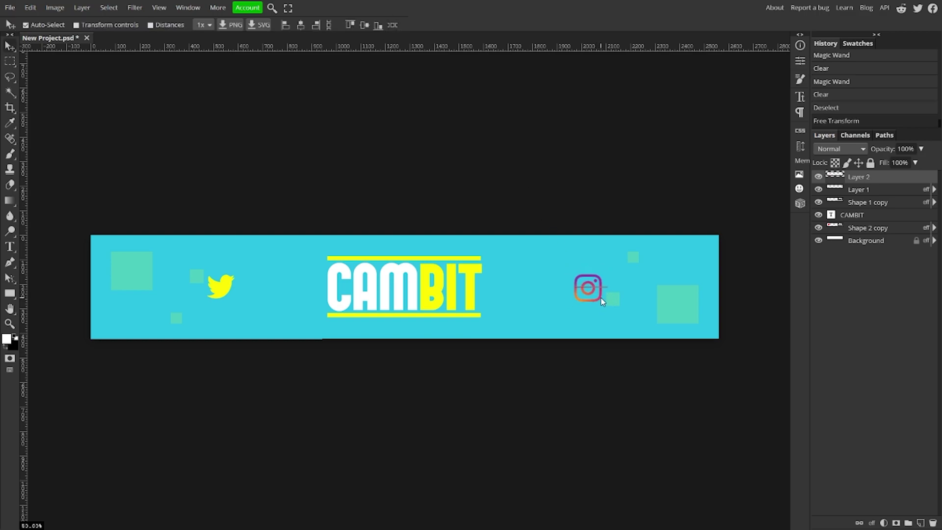
pyautogui.moveTo(602, 302); pyautogui.dragTo(602, 302)
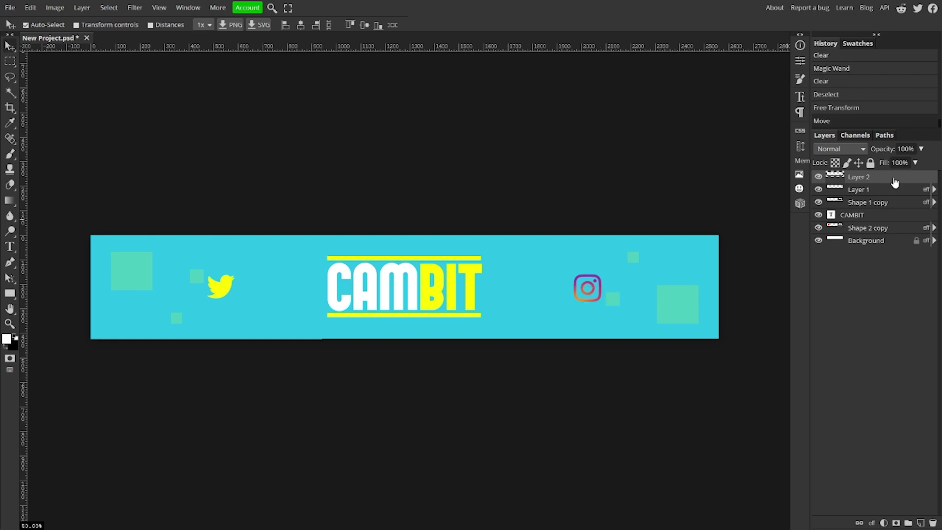
# Step: Apply a yellow Color Overlay to the Instagram icon layer
pyautogui.doubleClick(889, 177)
pyautogui.click(89, 207)
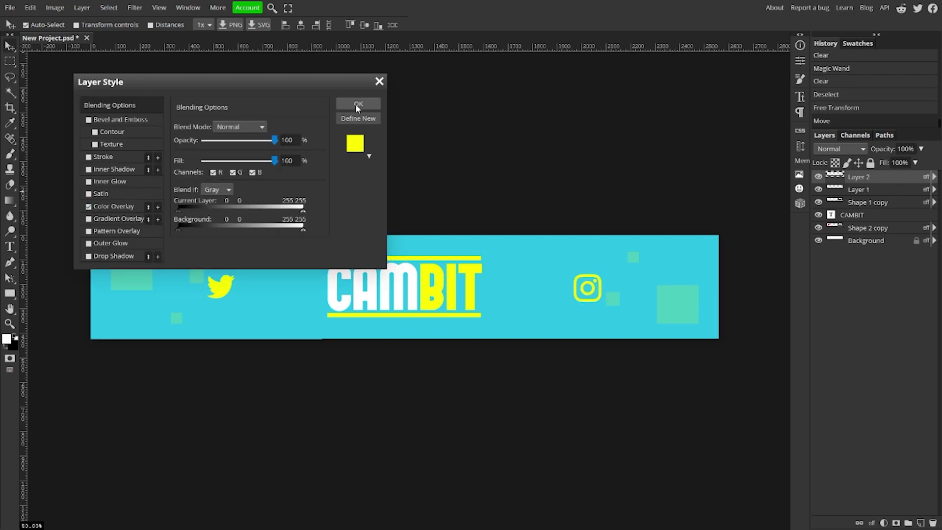
pyautogui.click(358, 104)
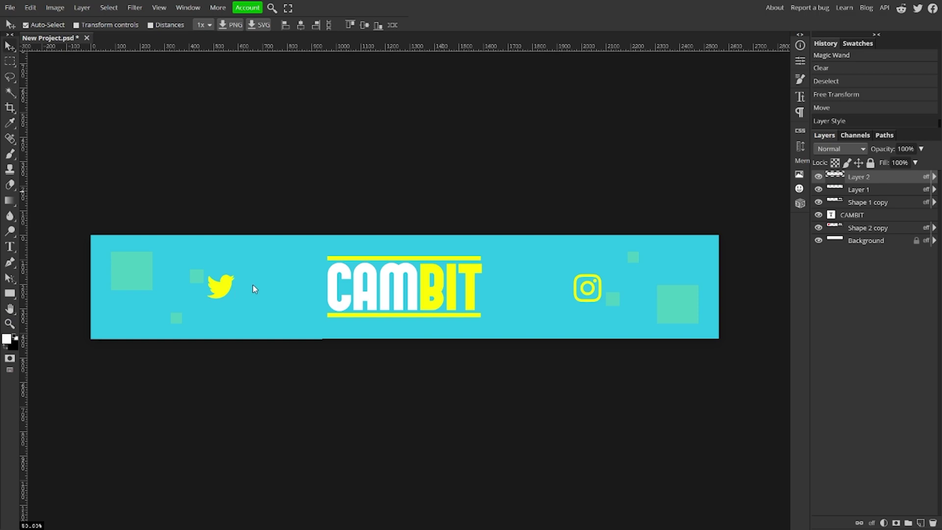
# Step: Type 'CAMBIT' in white beside the Twitter bird
pyautogui.click(10, 247)
pyautogui.click(239, 290)
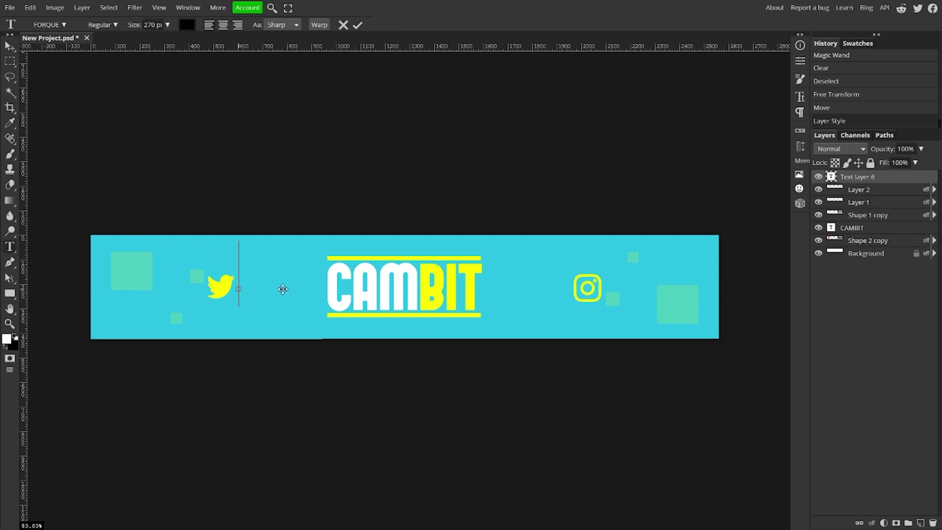
pyautogui.write('CAMBIT')
pyautogui.hotkey('ctrl', 'a')
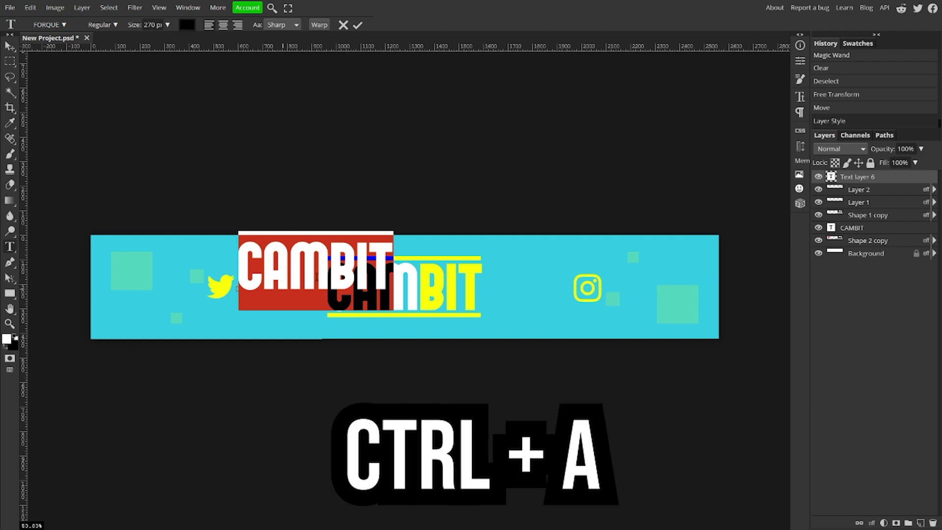
pyautogui.click(187, 25)
pyautogui.click(81, 98)
pyautogui.click(290, 216)
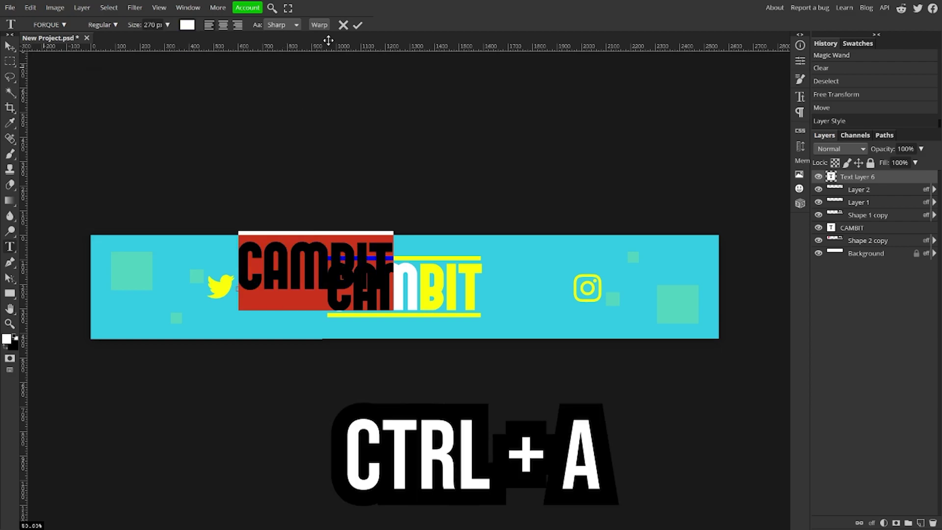
pyautogui.click(357, 26)
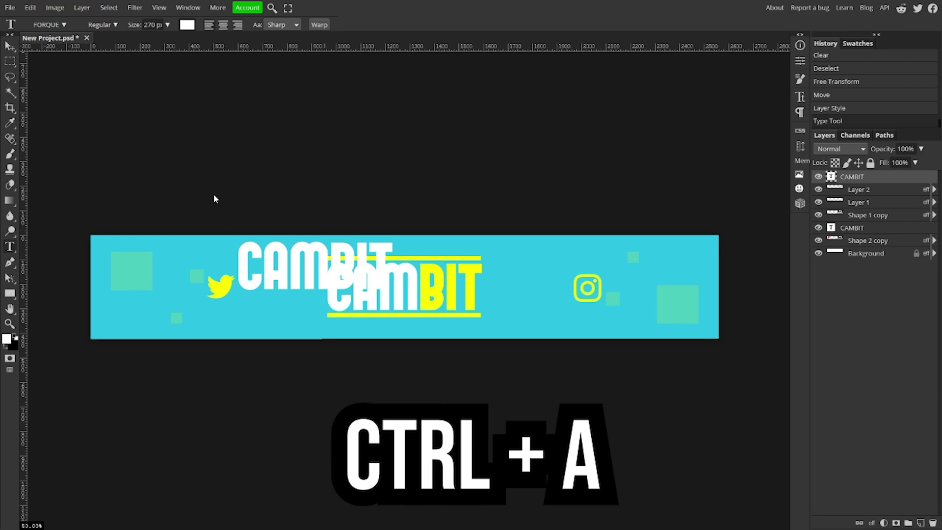
# Step: Shrink the white CAMBIT label with Free Transform and duplicate its layer
pyautogui.click(10, 46)
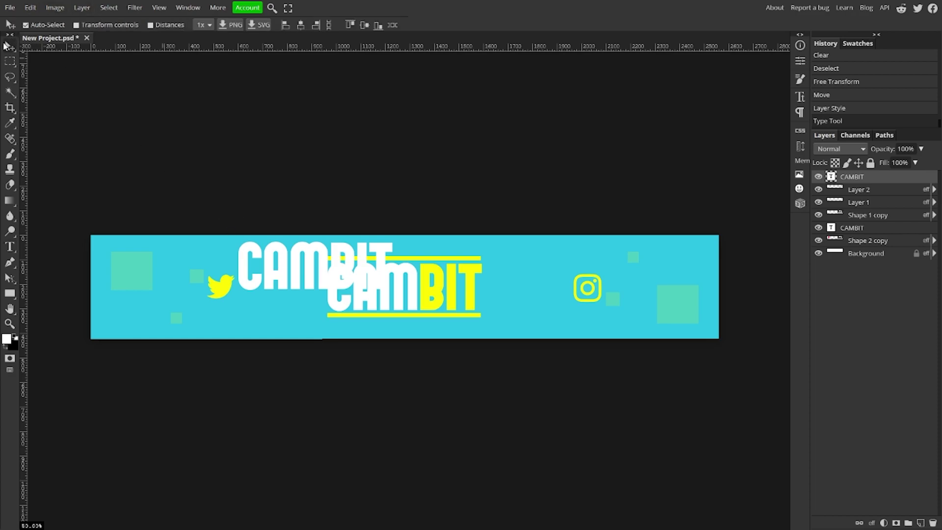
pyautogui.hotkey('ctrl', 't')
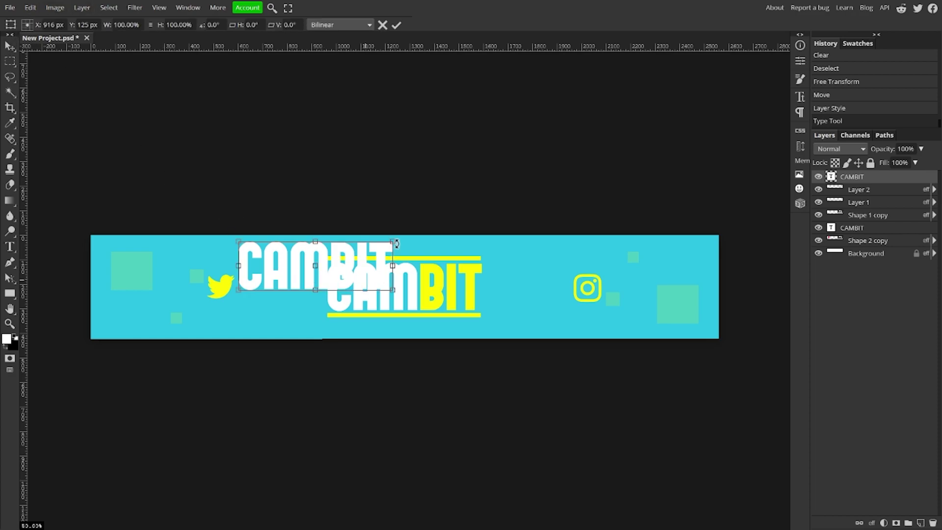
pyautogui.moveTo(393, 240); pyautogui.dragTo(531, 285)
pyautogui.click(399, 25)
pyautogui.hotkey('ctrl', 'j')
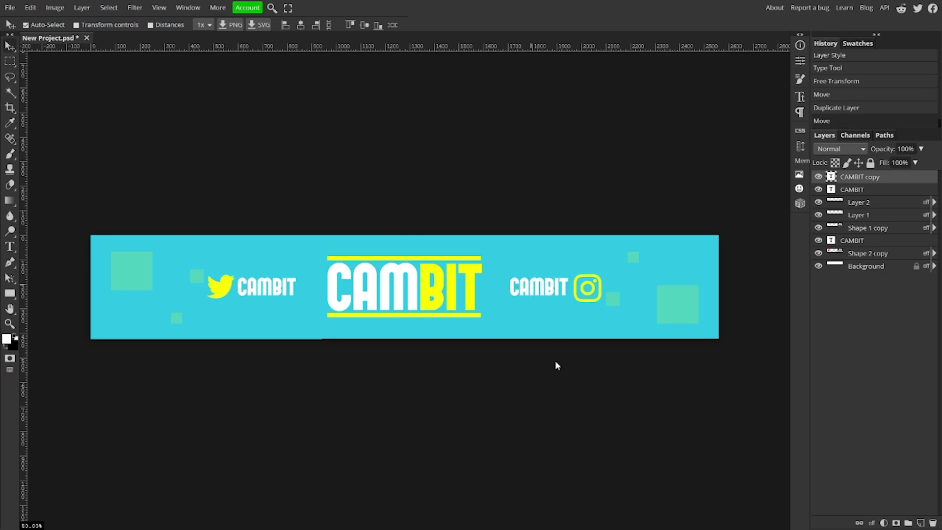
# Step: Deselect the layers once the CAMBIT copy sits beside the Instagram icon
pyautogui.click(569, 349)
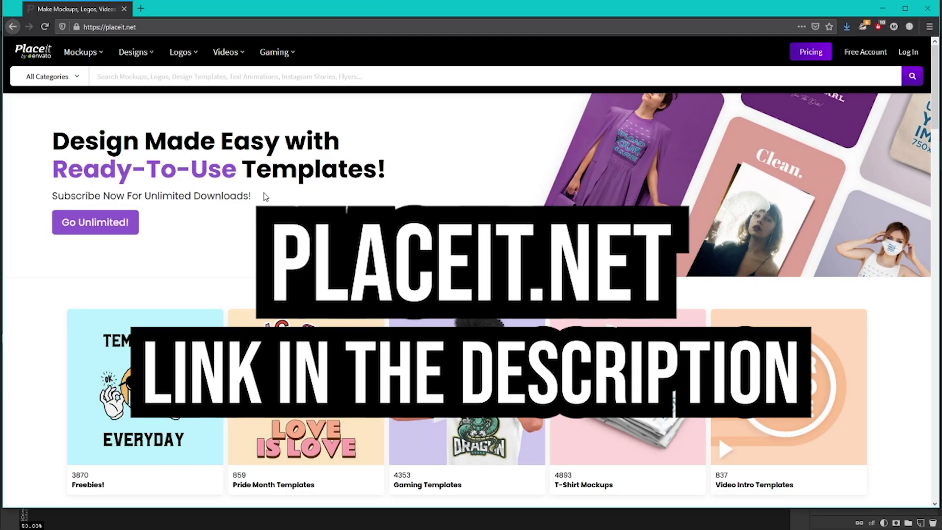
# Step: Open Placeit's gaming YouTube Banner templates from the Gaming menu
pyautogui.scroll(-10, 265, 196)
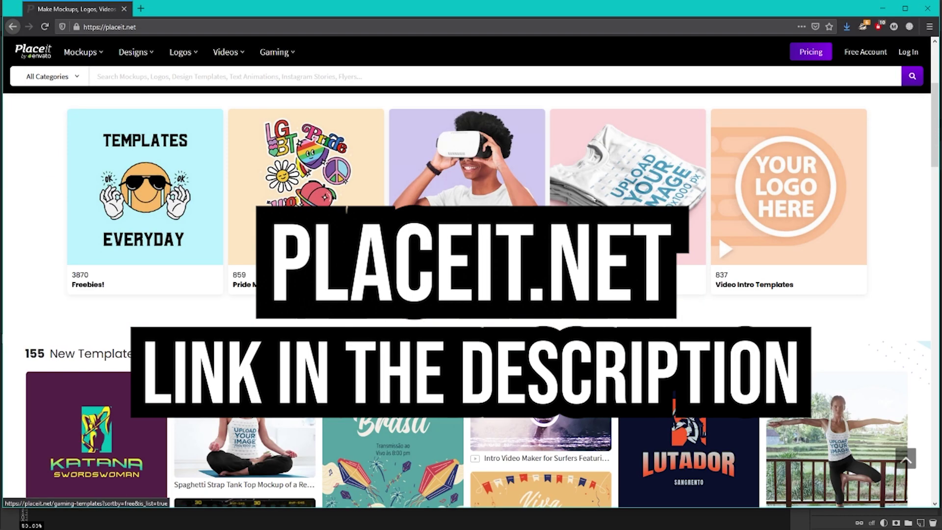
pyautogui.moveTo(152, 63)
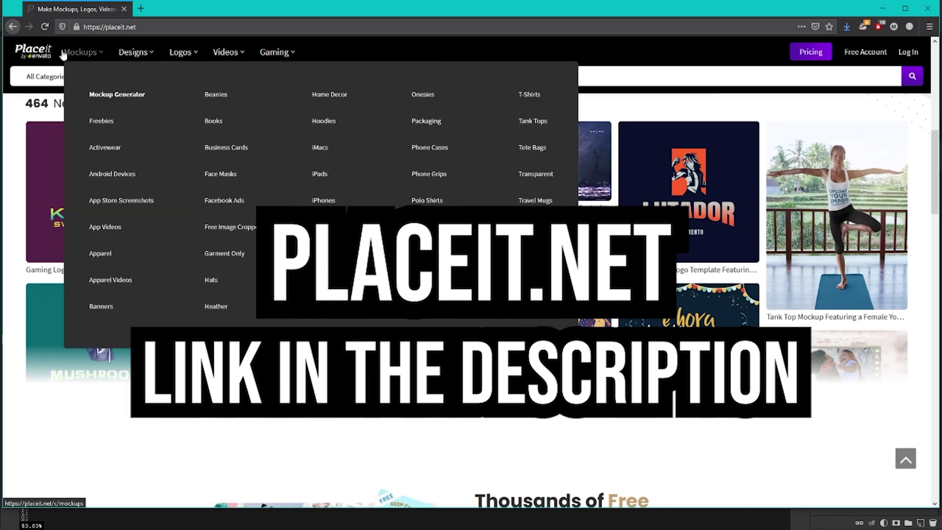
pyautogui.moveTo(278, 55)
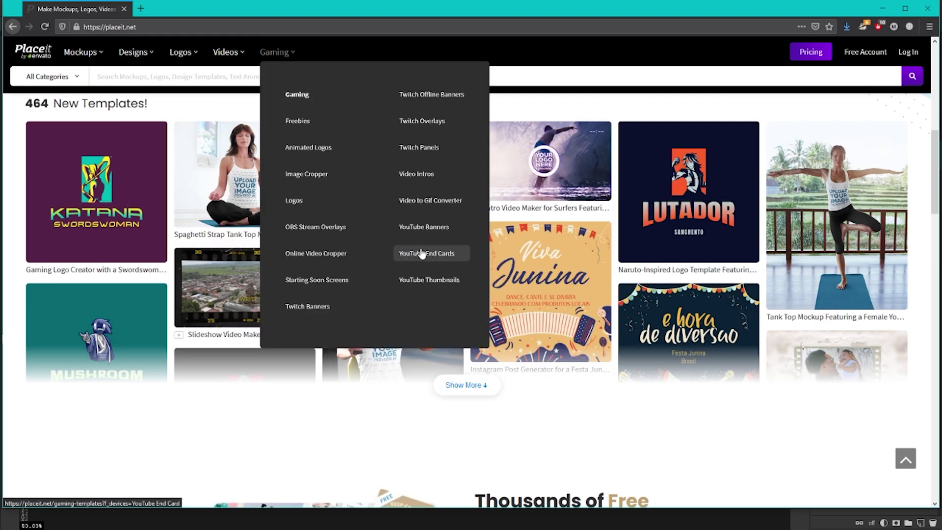
pyautogui.click(447, 227)
# Step: Check the Placeit subscription pricing, then close the pricing popup
pyautogui.scroll(-3, 447, 225)
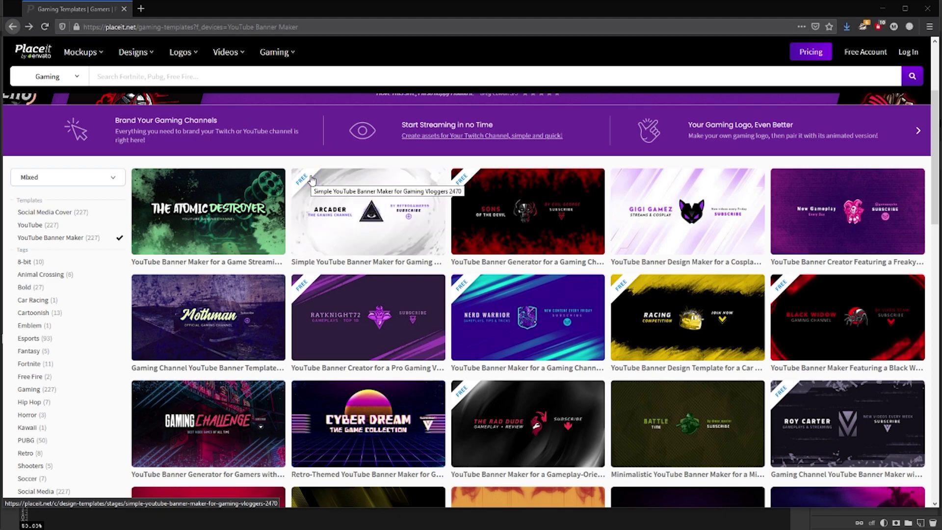
pyautogui.click(807, 61)
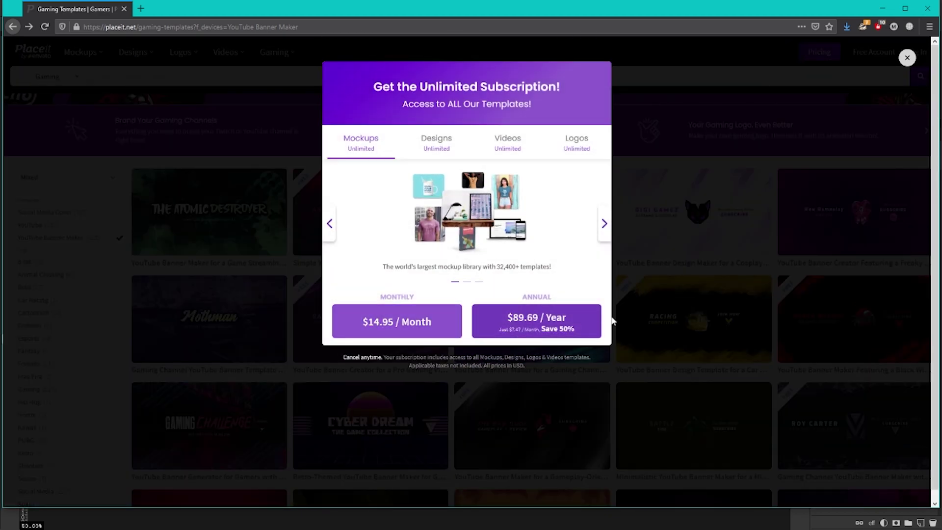
pyautogui.click(665, 153)
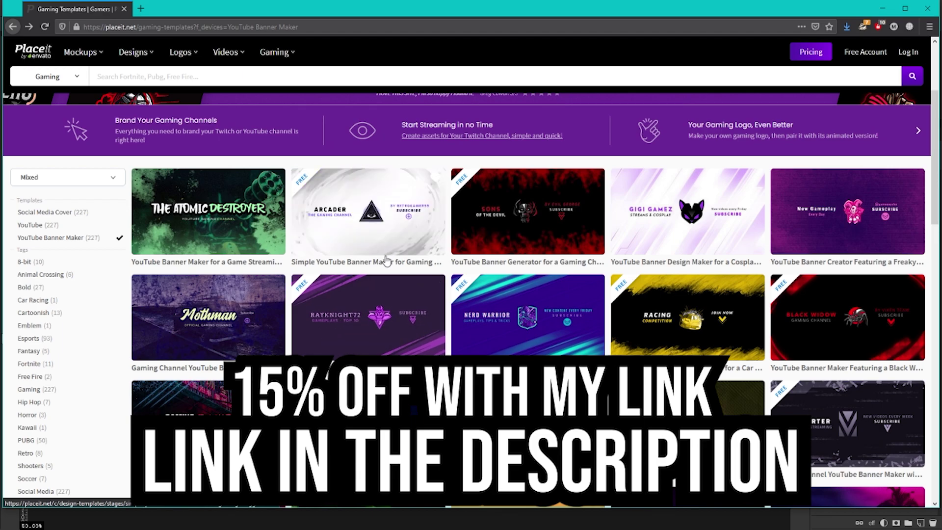
pyautogui.scroll(1, 378, 275)
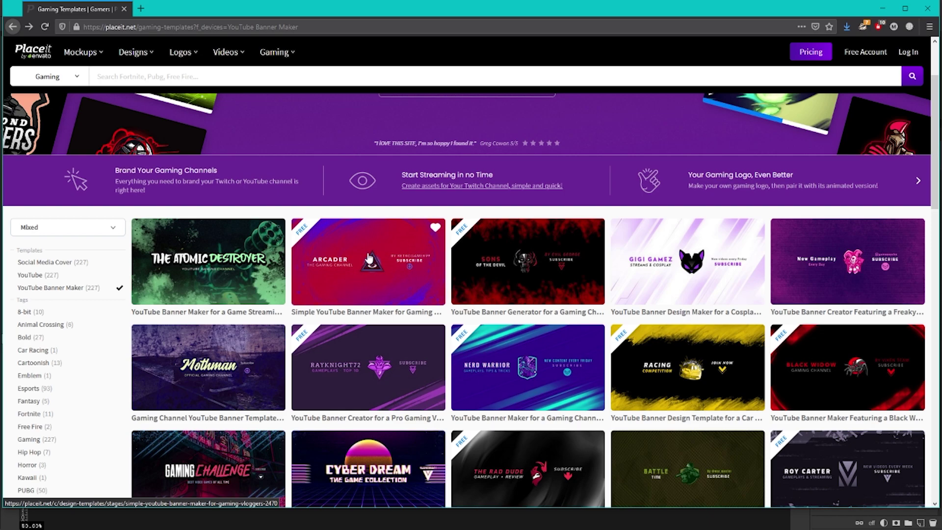
# Step: Open the Sons of the Devil banner template and change the headline to 'CAMBIT Creates'
pyautogui.click(508, 285)
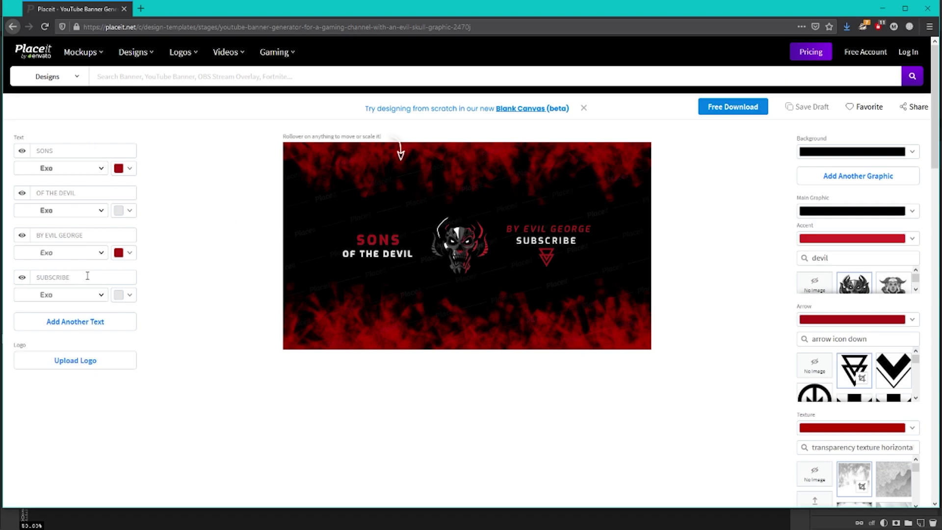
pyautogui.click(77, 150)
pyautogui.press('BackSpace')
pyautogui.press('BackSpace')
pyautogui.press('BackSpace')
pyautogui.press('BackSpace')
pyautogui.write('CA')
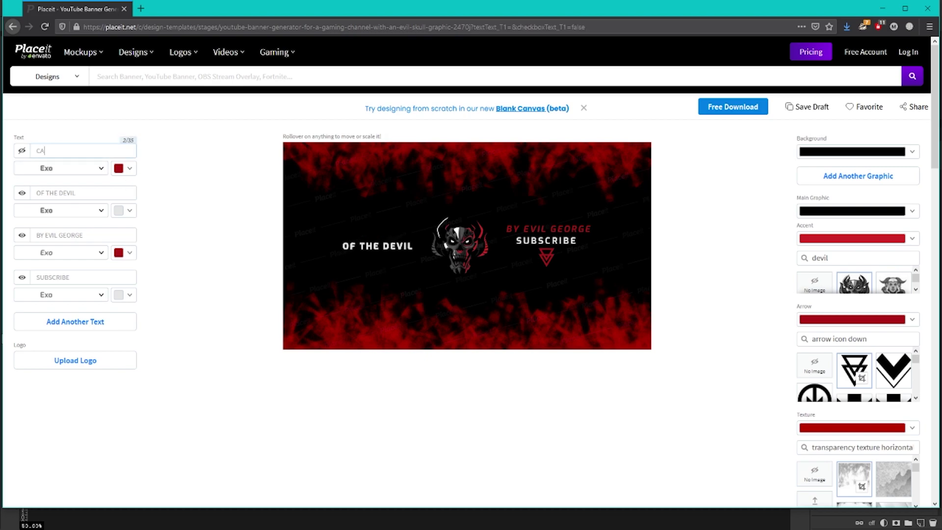
pyautogui.write('MBIT Creates')
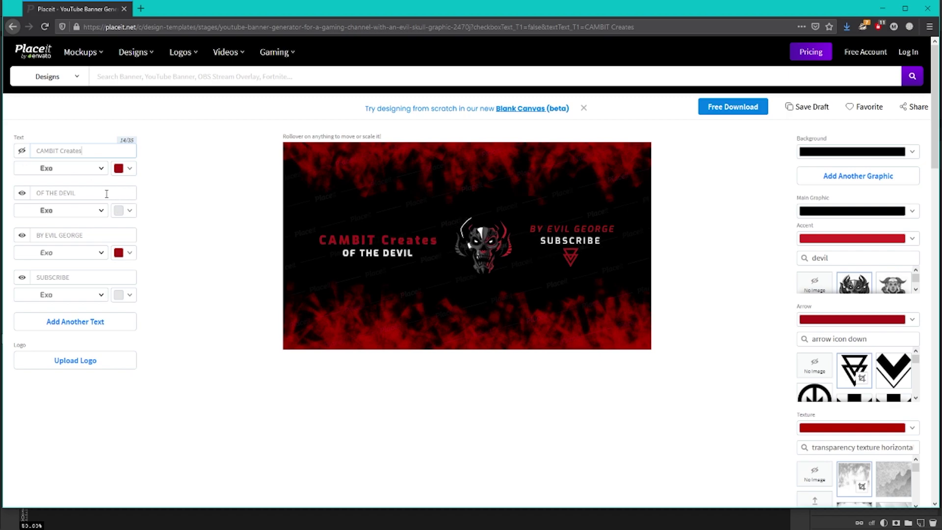
# Step: Replace the subtitle with 'DAILY UPLOADS' and the BY EVIL GEORGE line with 'SUBSCRIBE'
pyautogui.click(84, 191)
pyautogui.press('BackSpace')
pyautogui.press('BackSpace')
pyautogui.press('BackSpace')
pyautogui.press('BackSpace')
pyautogui.press('BackSpace')
pyautogui.press('BackSpace')
pyautogui.press('BackSpace')
pyautogui.press('BackSpace')
pyautogui.press('BackSpace')
pyautogui.press('BackSpace')
pyautogui.press('BackSpace')
pyautogui.write('DAI')
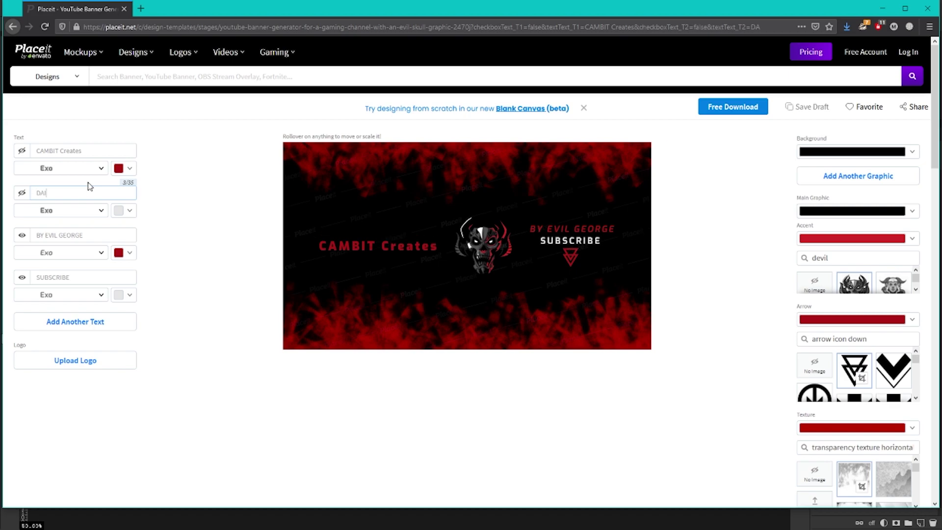
pyautogui.write('LY UPLOADS')
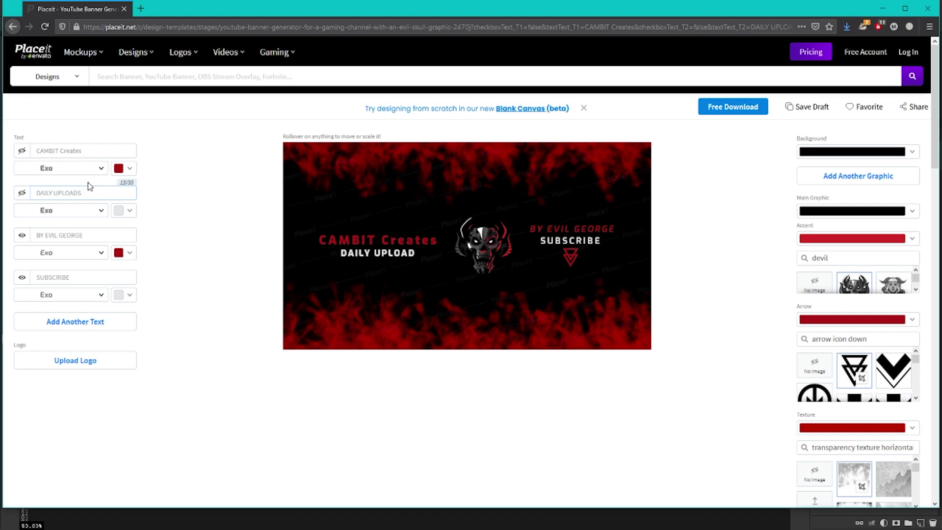
pyautogui.click(110, 233)
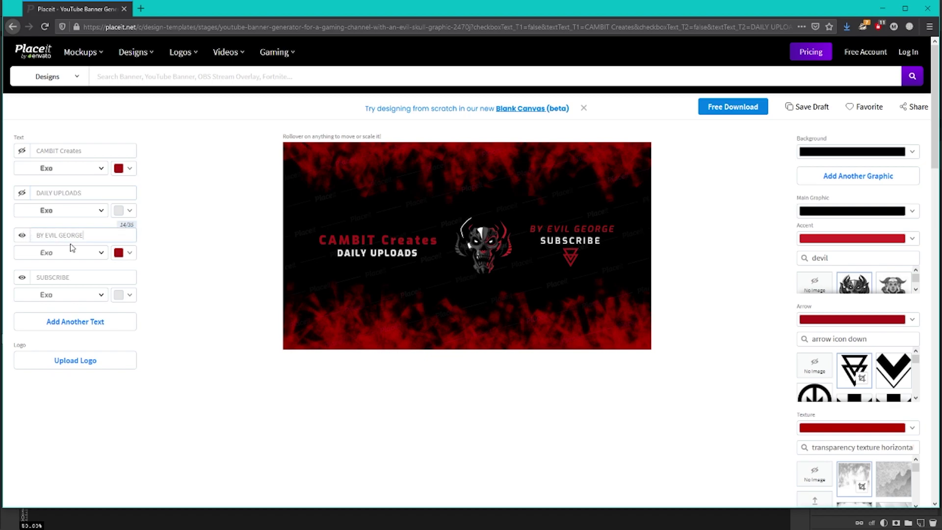
pyautogui.moveTo(89, 235); pyautogui.dragTo(40, 233)
pyautogui.write('SUBSCRIBE')
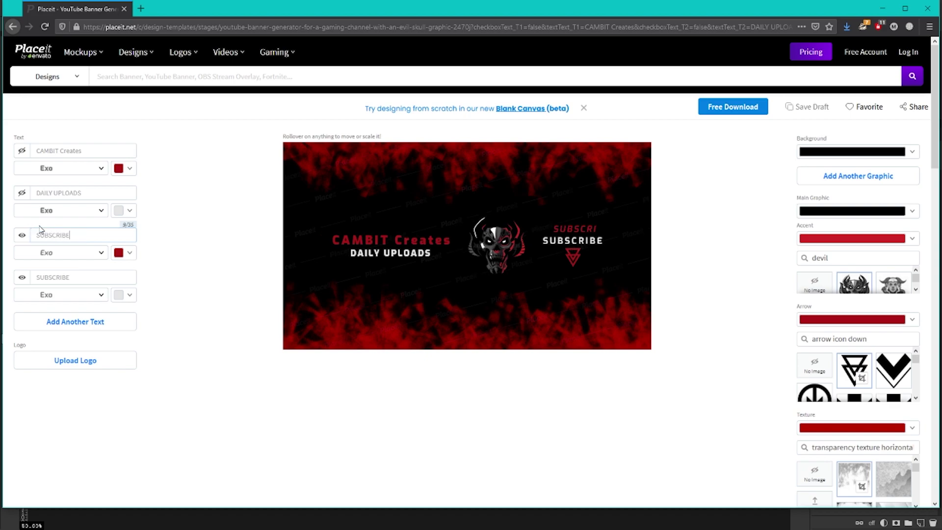
# Step: Change the fourth text line to 'FOR MORE'
pyautogui.click(36, 278)
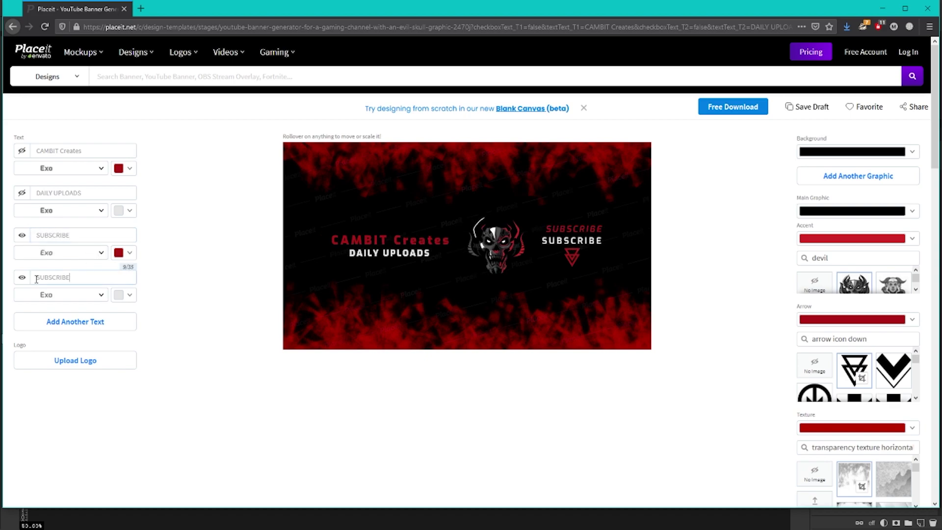
pyautogui.press('BackSpace')
pyautogui.press('BackSpace')
pyautogui.press('BackSpace')
pyautogui.press('BackSpace')
pyautogui.press('BackSpace')
pyautogui.press('BackSpace')
pyautogui.press('BackSpace')
pyautogui.press('BackSpace')
pyautogui.press('BackSpace')
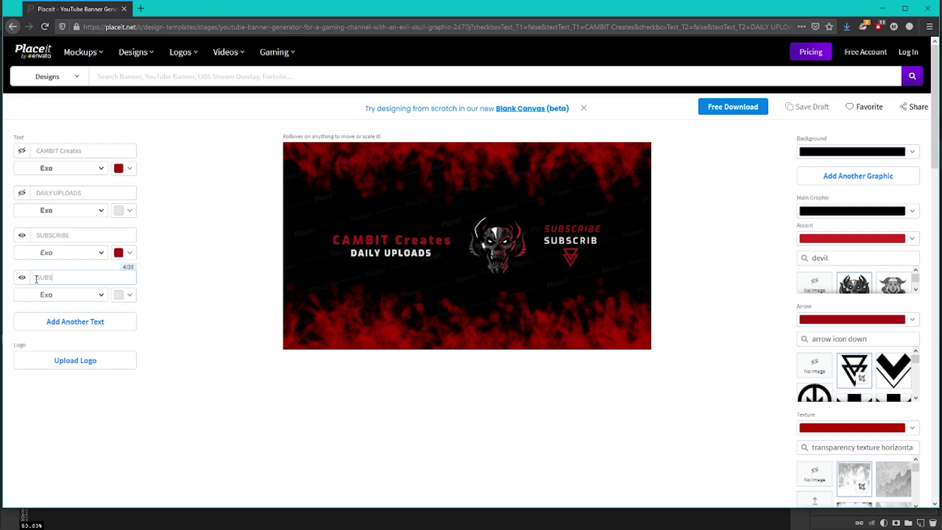
pyautogui.write('FOR MORE')
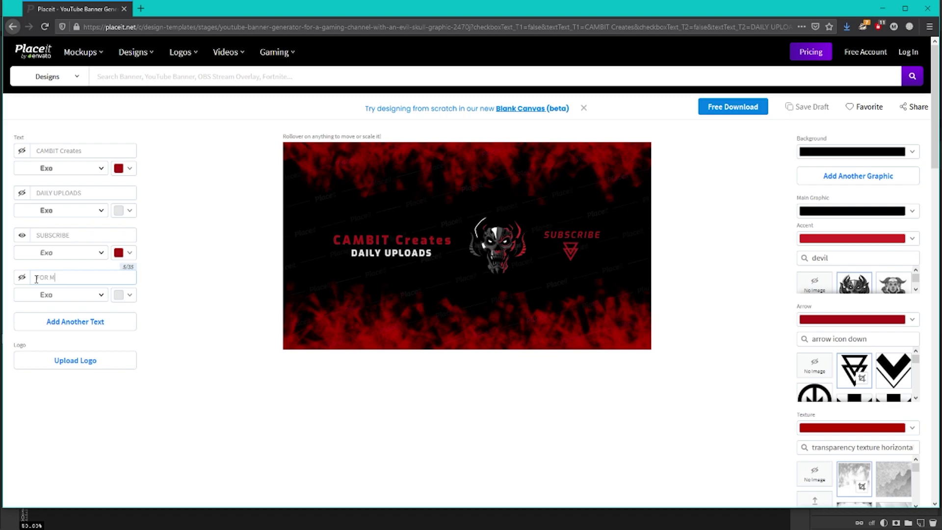
pyautogui.click(158, 276)
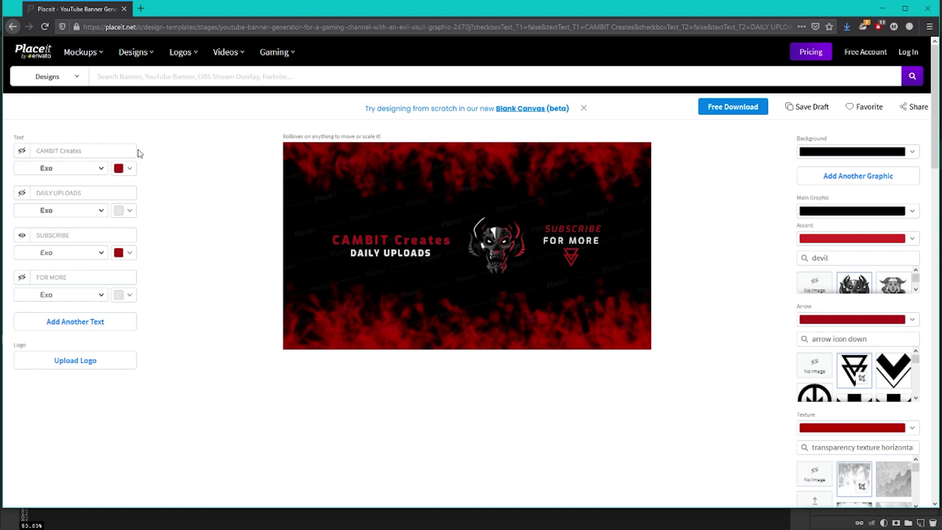
pyautogui.click(131, 170)
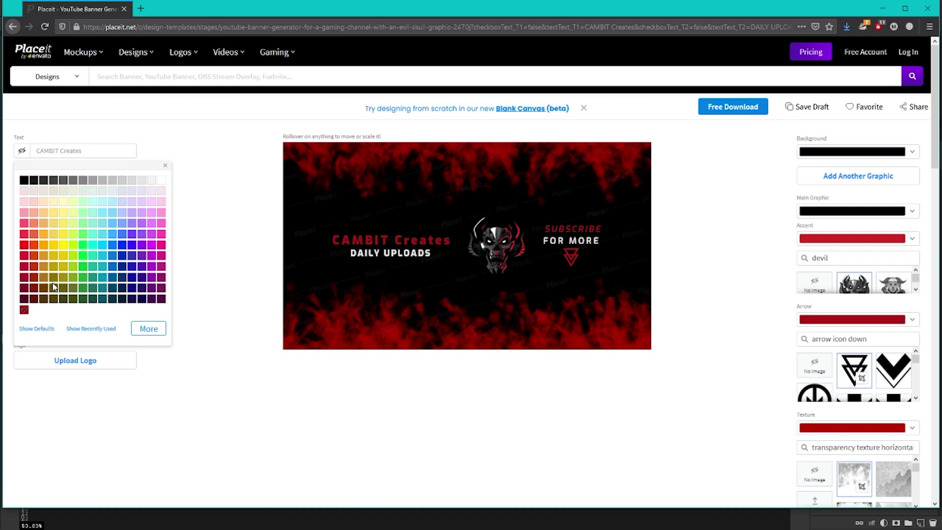
# Step: Colour the CAMBIT Creates and SUBSCRIBE text bright green
pyautogui.click(84, 248)
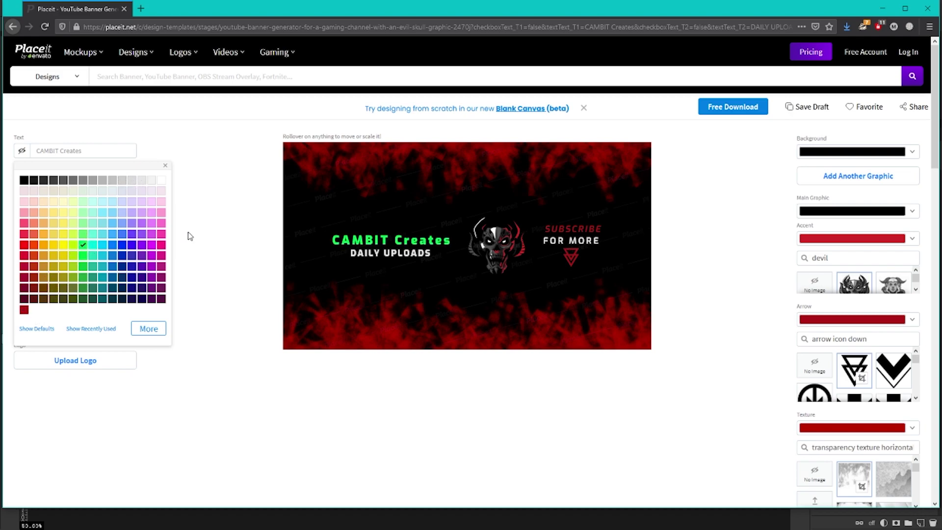
pyautogui.click(182, 236)
pyautogui.click(125, 252)
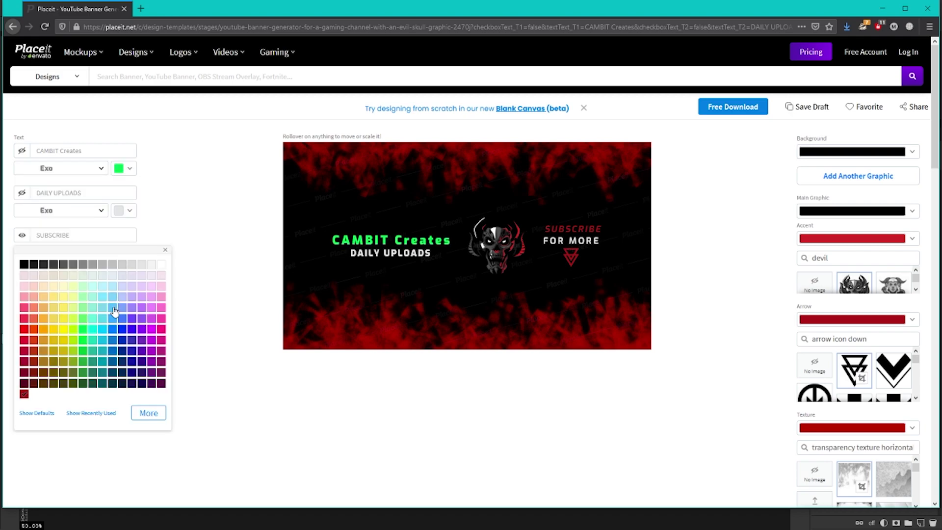
pyautogui.click(84, 329)
pyautogui.click(185, 259)
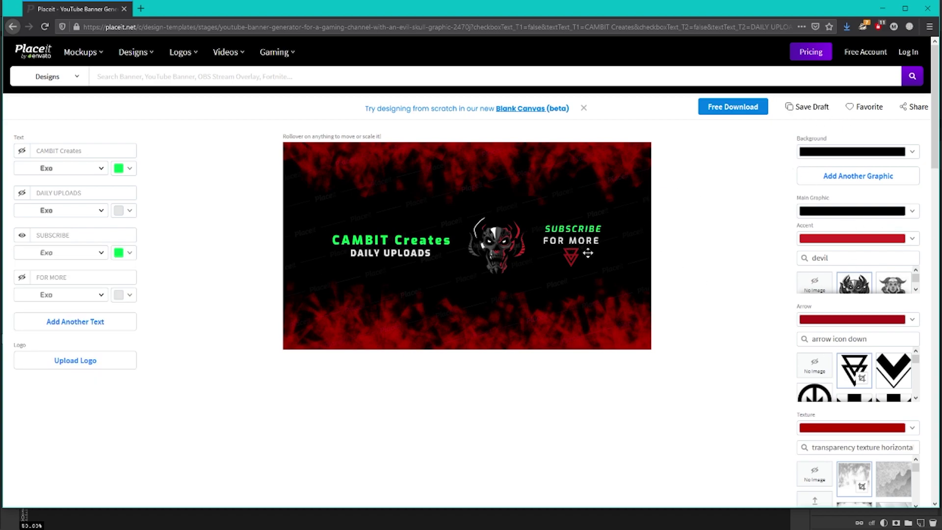
# Step: Set the Accent, Arrow and Texture colours to green
pyautogui.click(851, 239)
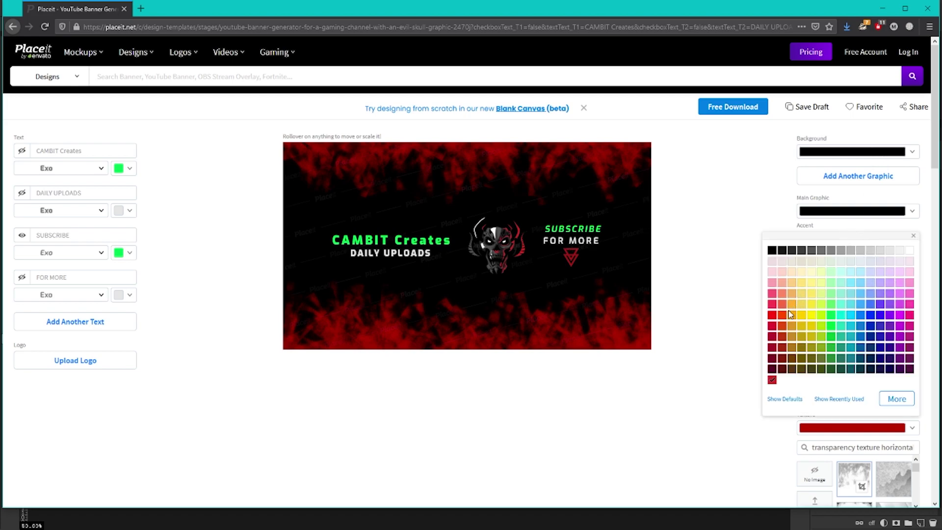
pyautogui.click(830, 315)
pyautogui.click(866, 322)
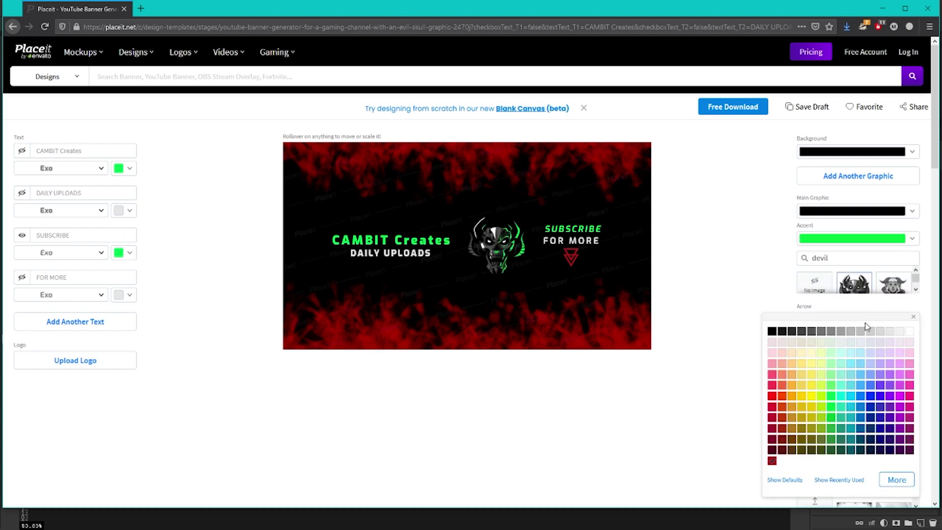
pyautogui.click(831, 396)
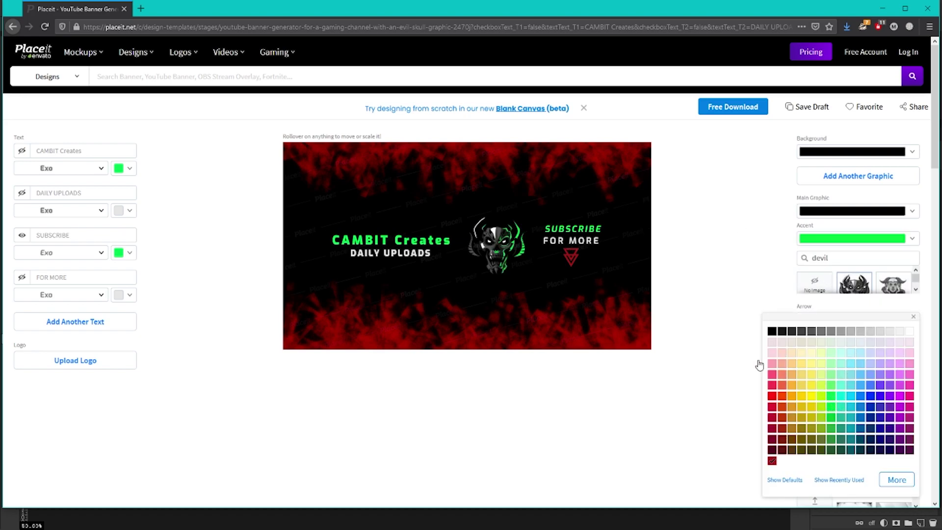
pyautogui.click(732, 352)
pyautogui.click(853, 318)
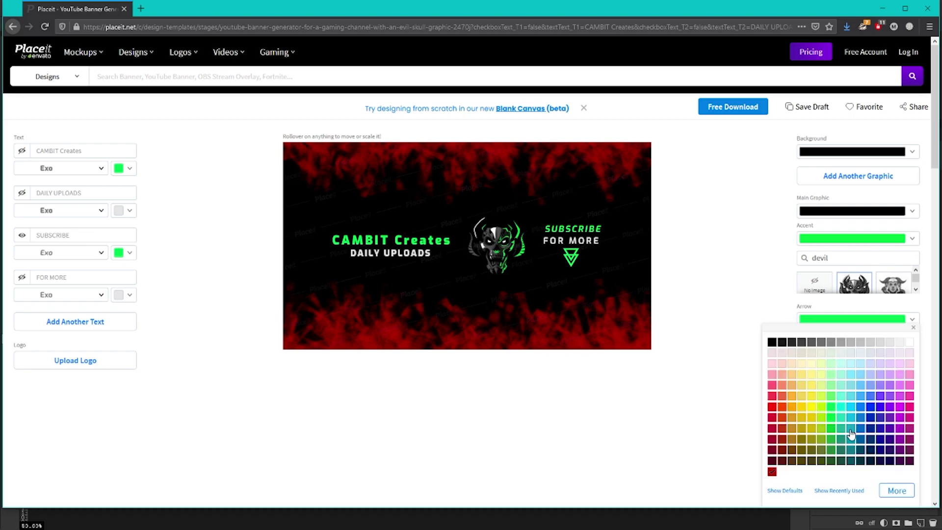
pyautogui.click(830, 413)
pyautogui.click(722, 399)
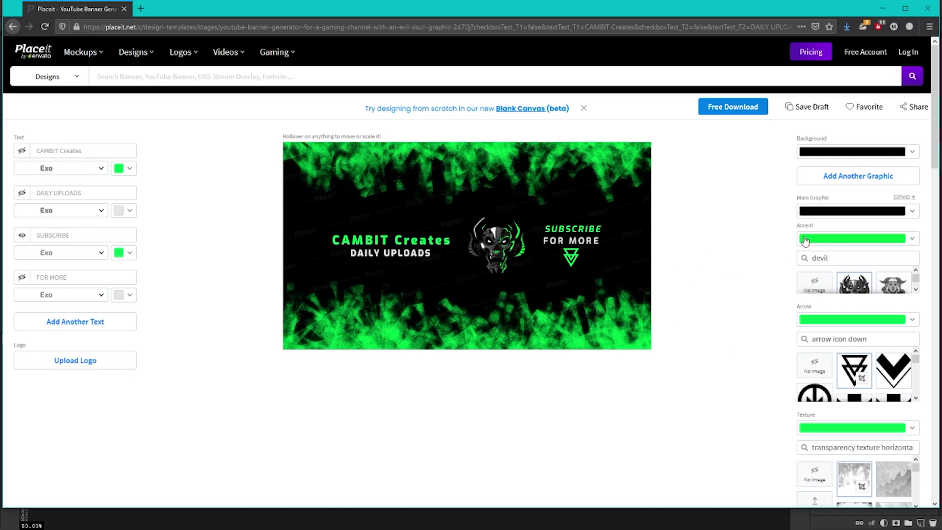
# Step: Expand the Main Graphic options grid and scroll through it
pyautogui.click(909, 202)
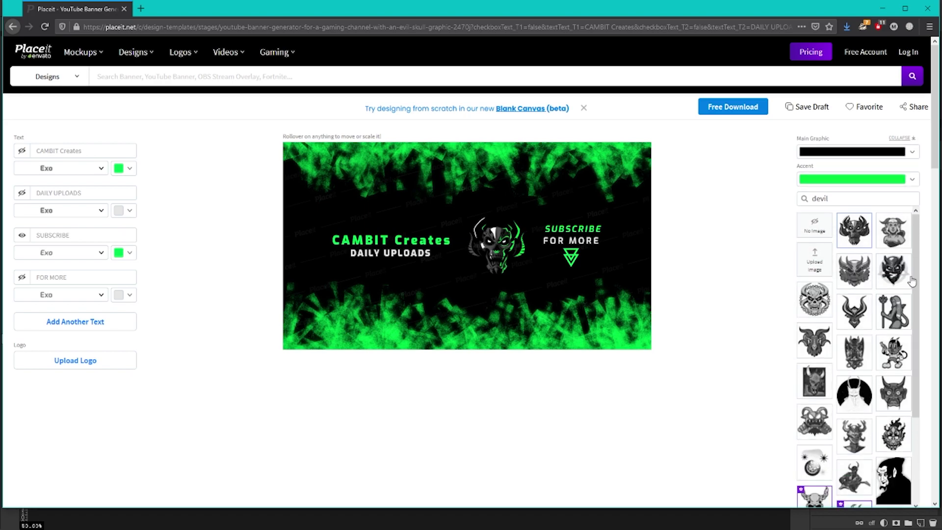
pyautogui.scroll(-5, 919, 361)
pyautogui.scroll(-5, 919, 361)
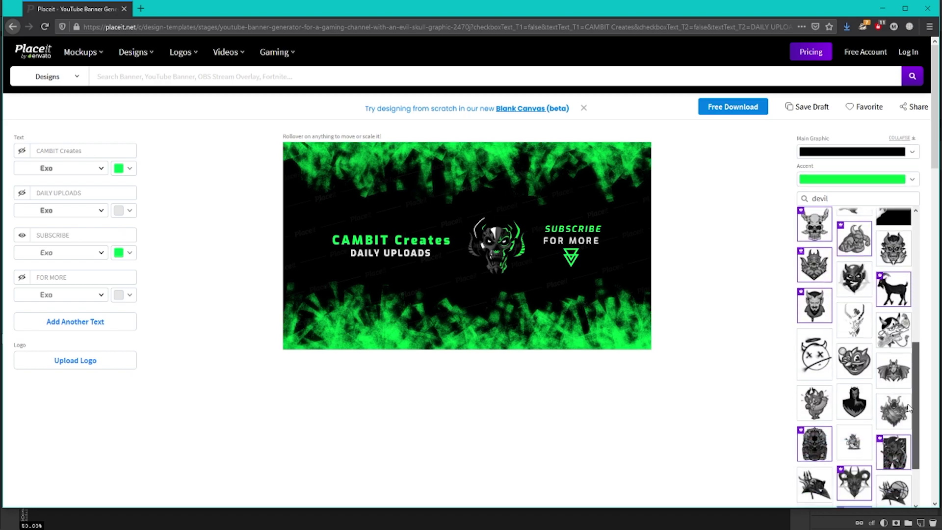
# Step: Swap the horned skull for a free cartoon devil-head graphic, skipping the premium one
pyautogui.scroll(-5, 856, 417)
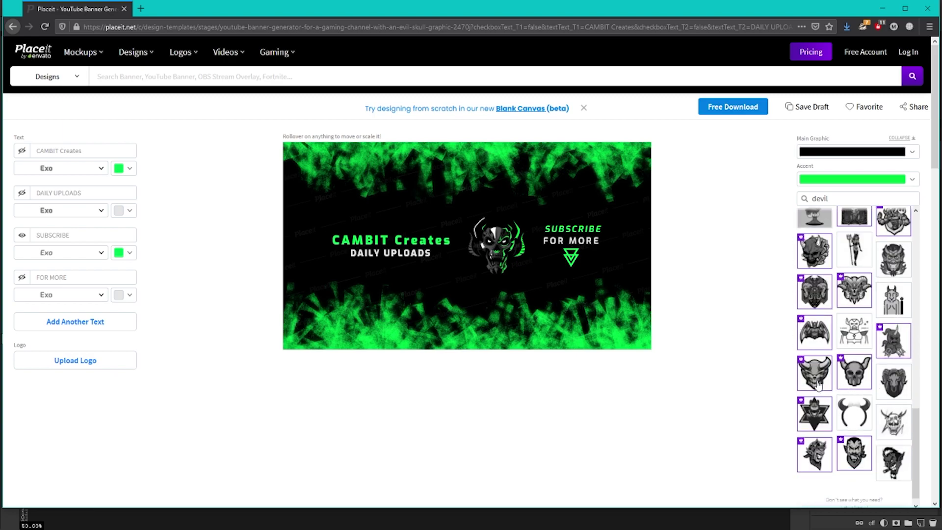
pyautogui.click(815, 373)
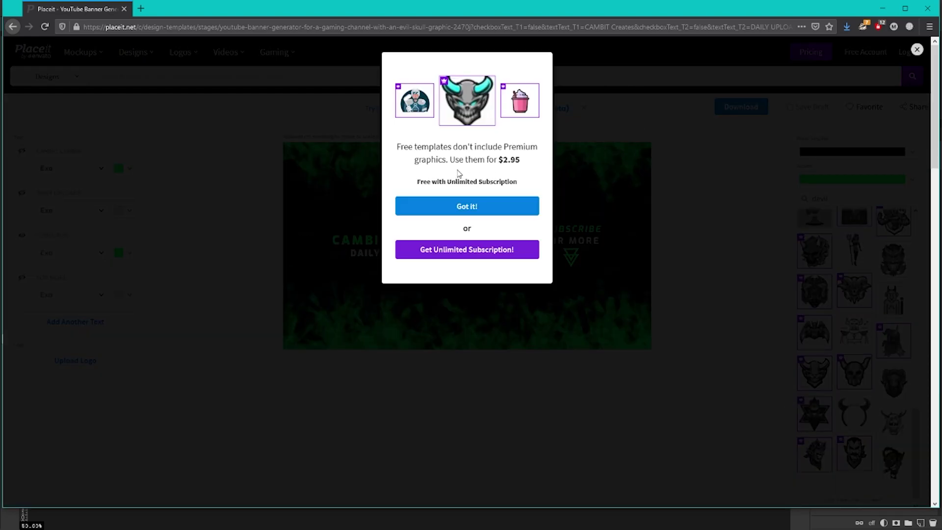
pyautogui.click(720, 175)
pyautogui.scroll(5, 873, 405)
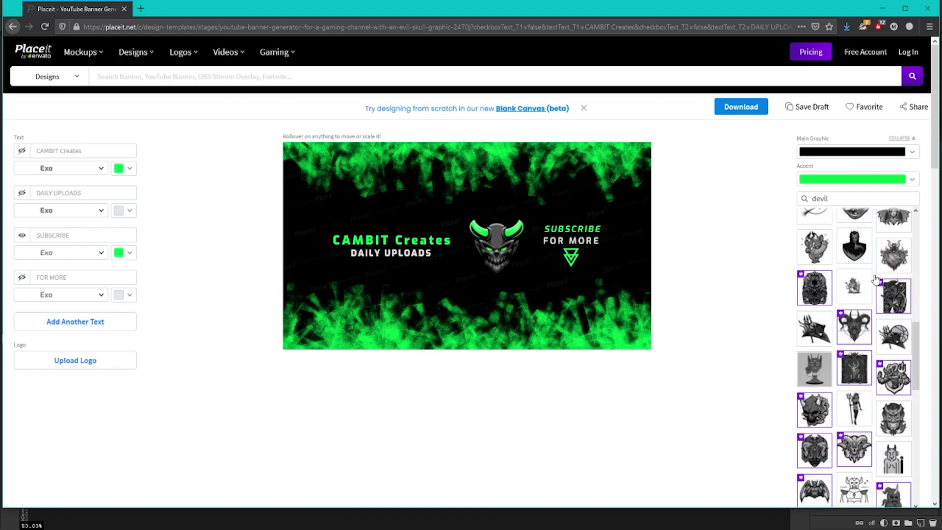
pyautogui.scroll(5, 871, 327)
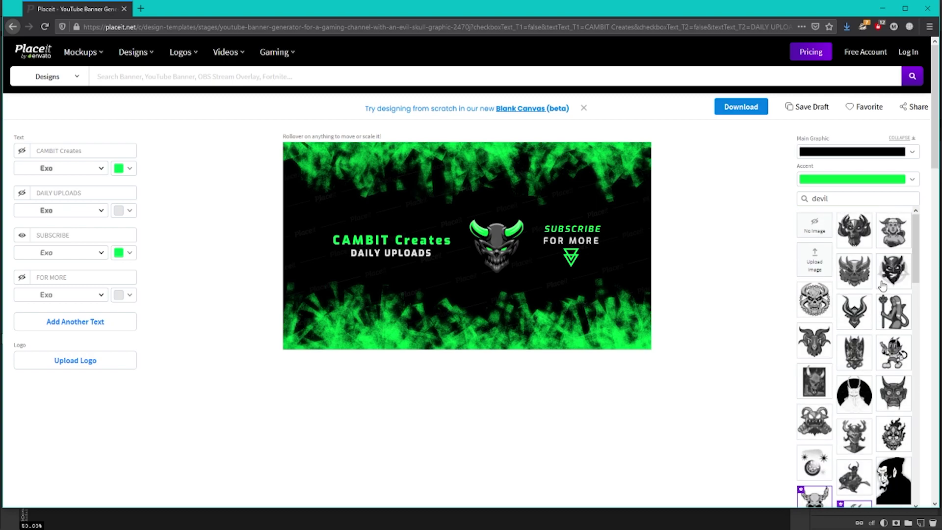
pyautogui.scroll(-5, 888, 304)
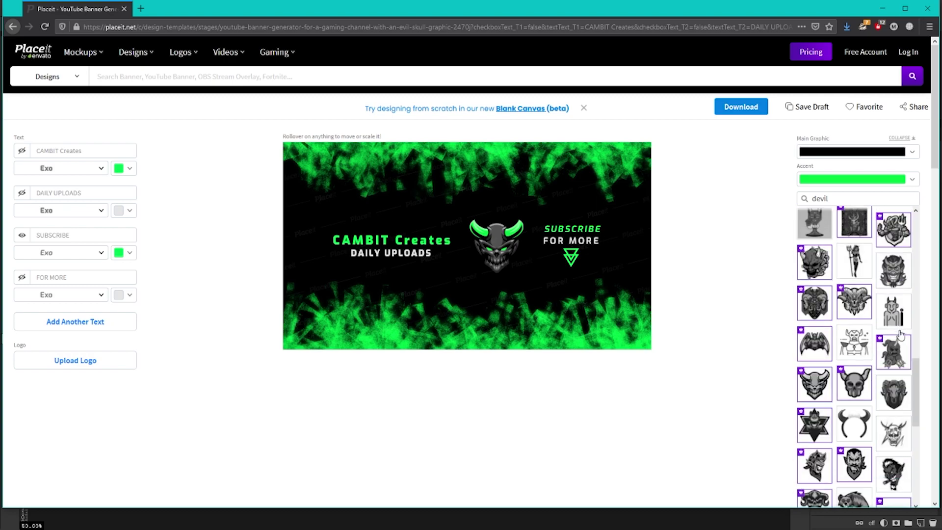
pyautogui.scroll(-3, 897, 344)
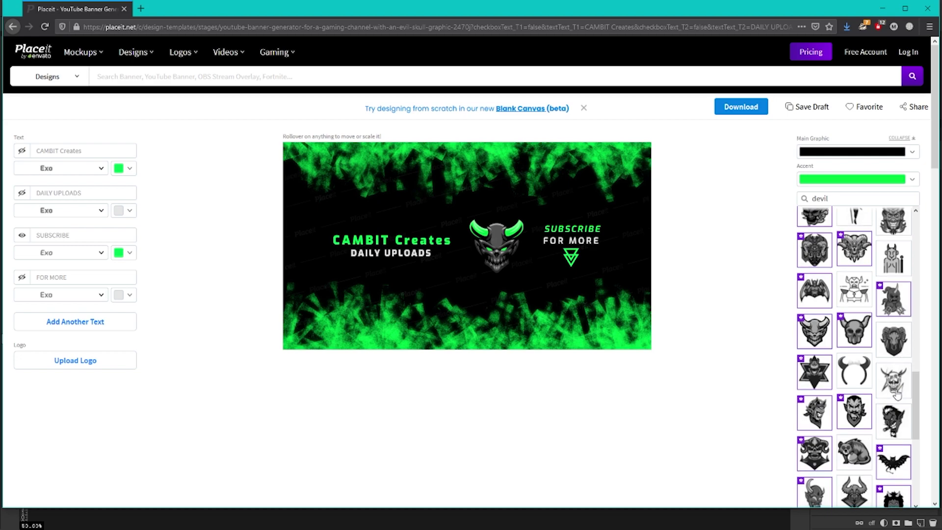
pyautogui.click(903, 379)
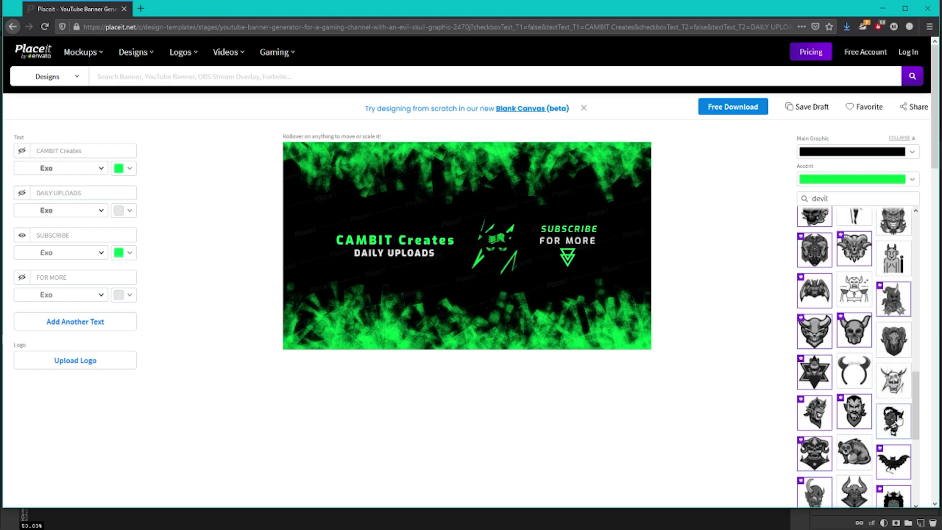
pyautogui.click(906, 463)
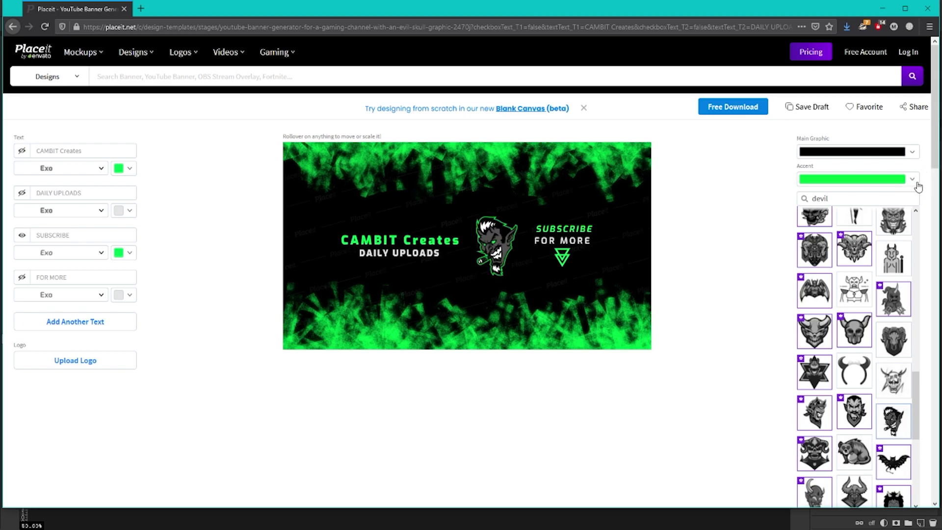
pyautogui.click(905, 138)
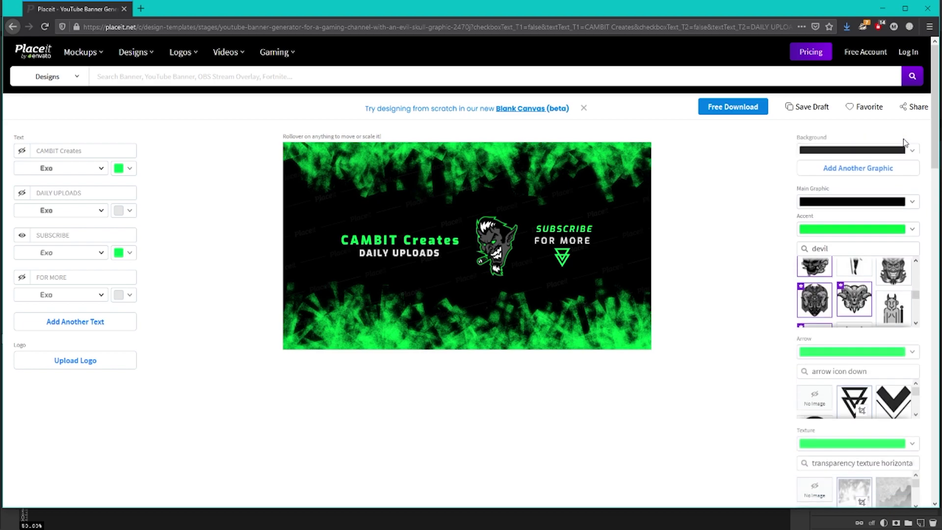
# Step: Move the devil graphic and CAMBIT Creates left, and set the arrow and FOR MORE diagonally below SUBSCRIBE
pyautogui.scroll(-1, 917, 339)
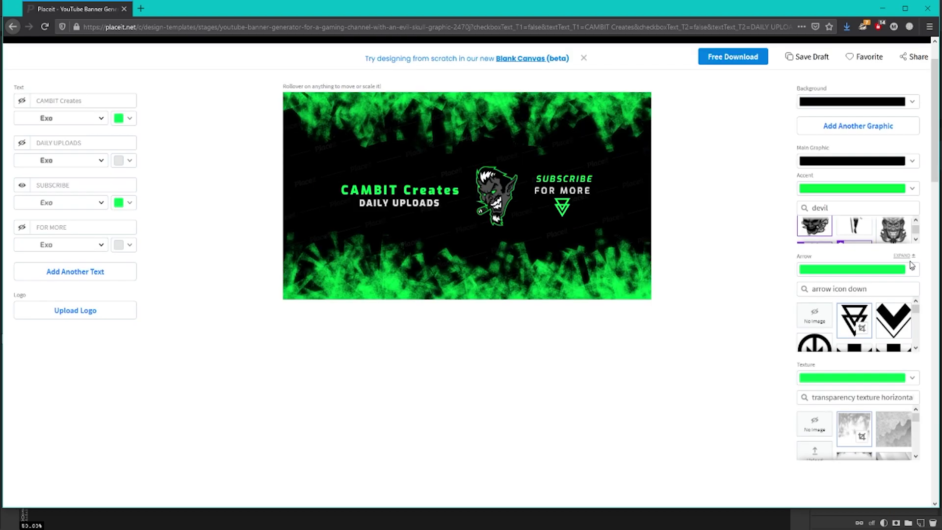
pyautogui.click(906, 257)
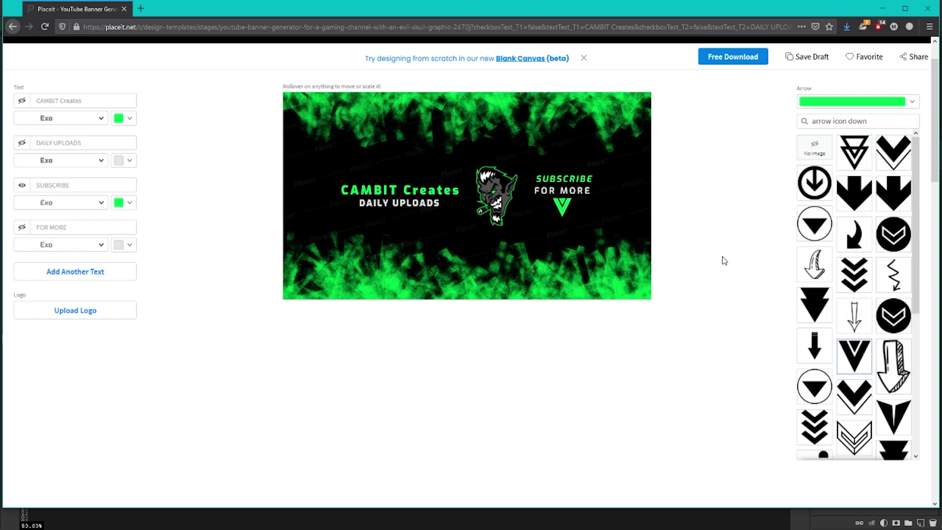
pyautogui.scroll(1, 908, 91)
pyautogui.click(911, 142)
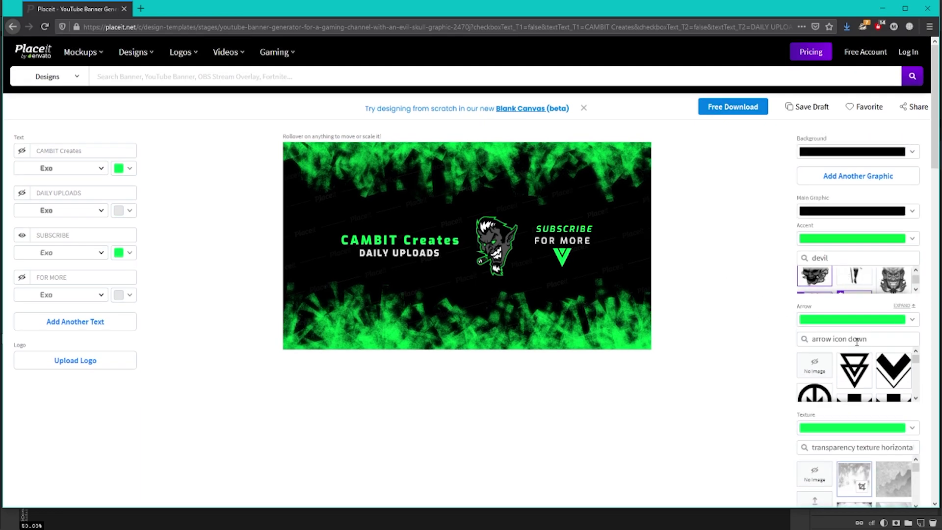
pyautogui.scroll(-1, 858, 307)
pyautogui.moveTo(492, 195); pyautogui.dragTo(383, 193)
pyautogui.moveTo(563, 177); pyautogui.dragTo(545, 184)
pyautogui.moveTo(562, 206); pyautogui.dragTo(543, 225)
pyautogui.moveTo(542, 193); pyautogui.dragTo(572, 248)
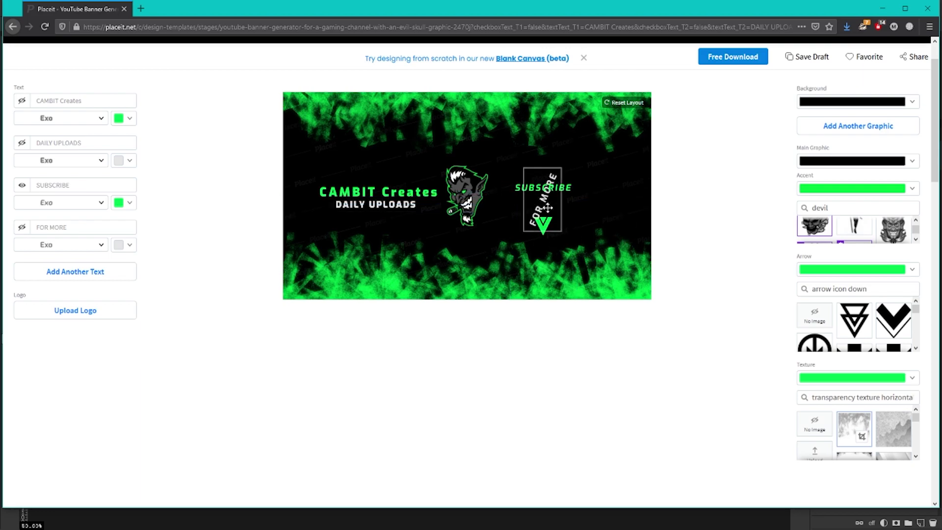
# Step: Change the background texture to the third option, a dark green grunge
pyautogui.scroll(-5, 881, 375)
pyautogui.scroll(6, 783, 337)
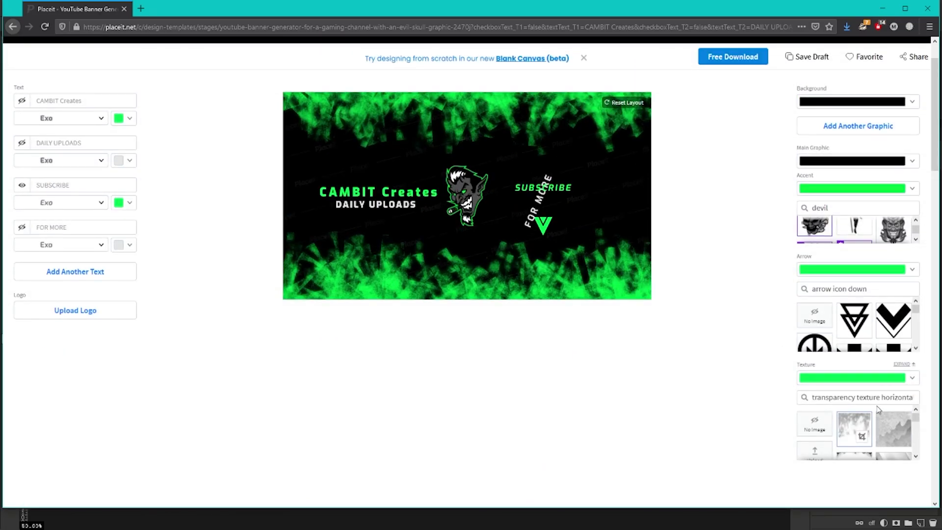
pyautogui.click(906, 438)
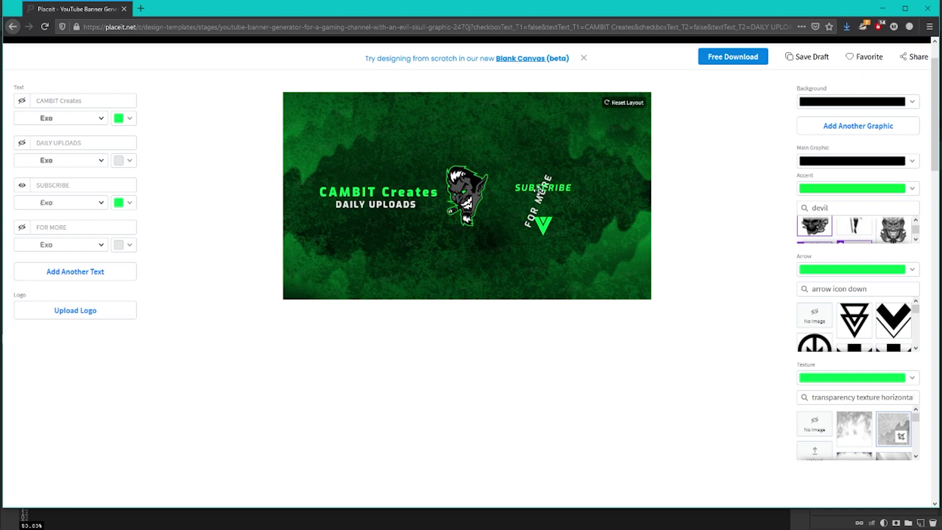
pyautogui.scroll(1, 705, 149)
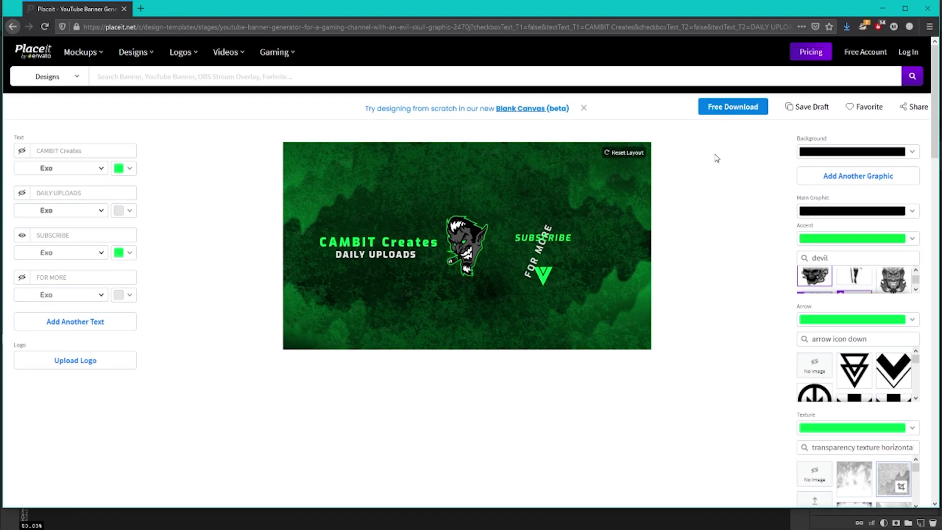
# Step: Start the free download of the finished green banner and dismiss the sign-up prompt
pyautogui.click(709, 107)
pyautogui.click(329, 374)
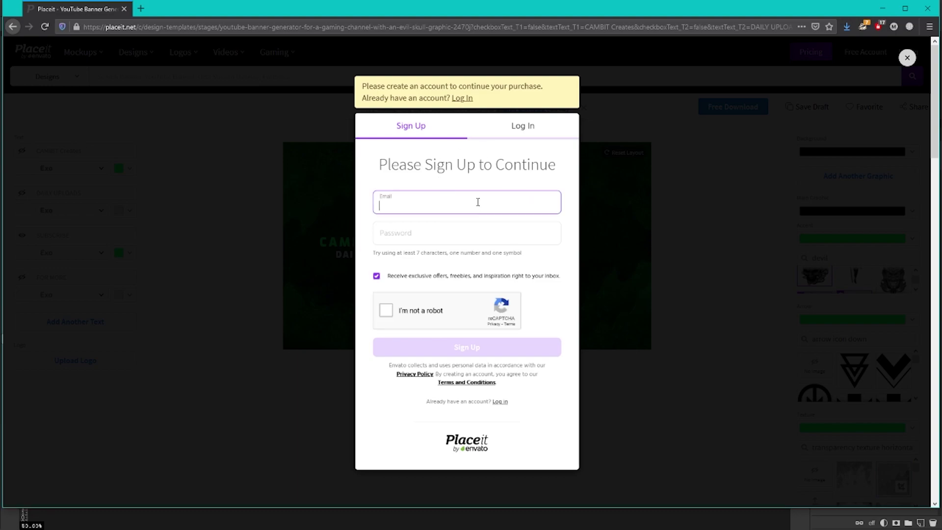
pyautogui.click(323, 222)
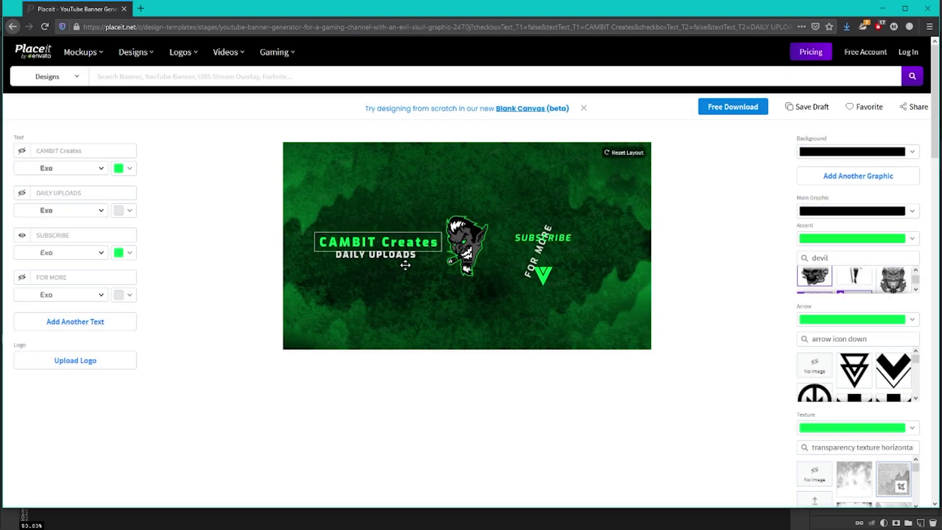
pyautogui.moveTo(130, 53)
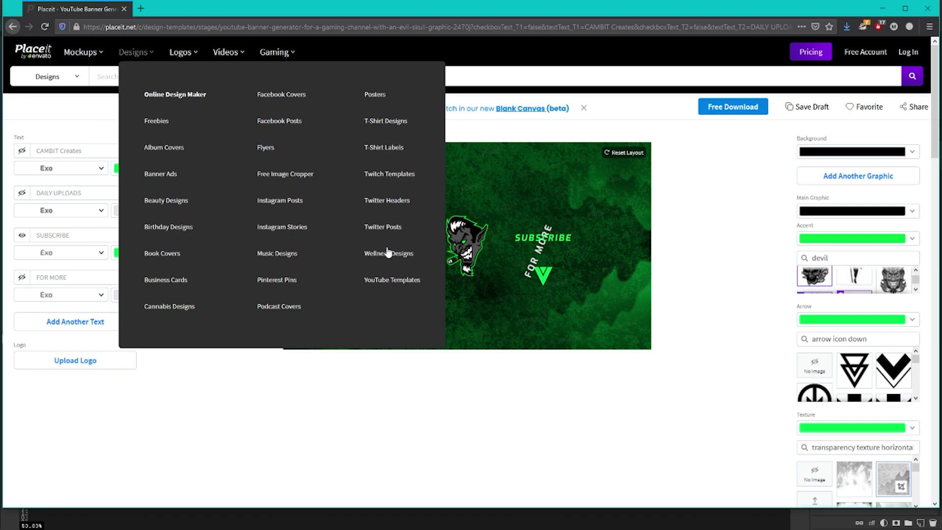
pyautogui.moveTo(185, 55)
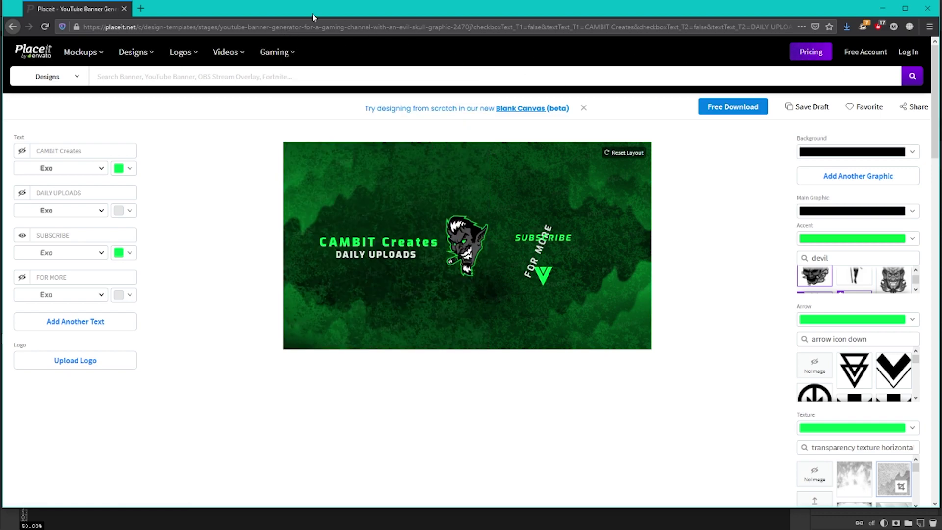
# Step: Back in Photopea, raise the canvas height from 423 to 1440 px for a 2560×1440 canvas
pyautogui.moveTo(274, 61)
pyautogui.click(928, 8)
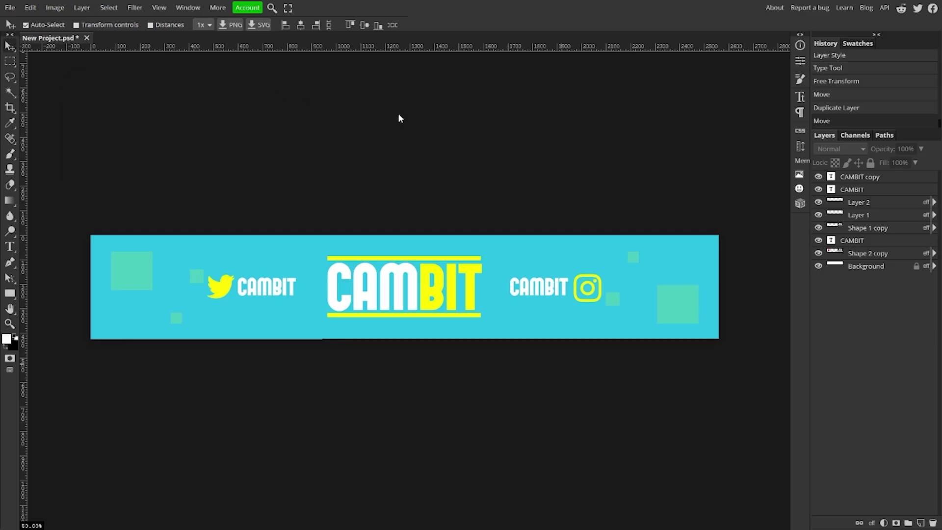
pyautogui.click(56, 8)
pyautogui.click(79, 120)
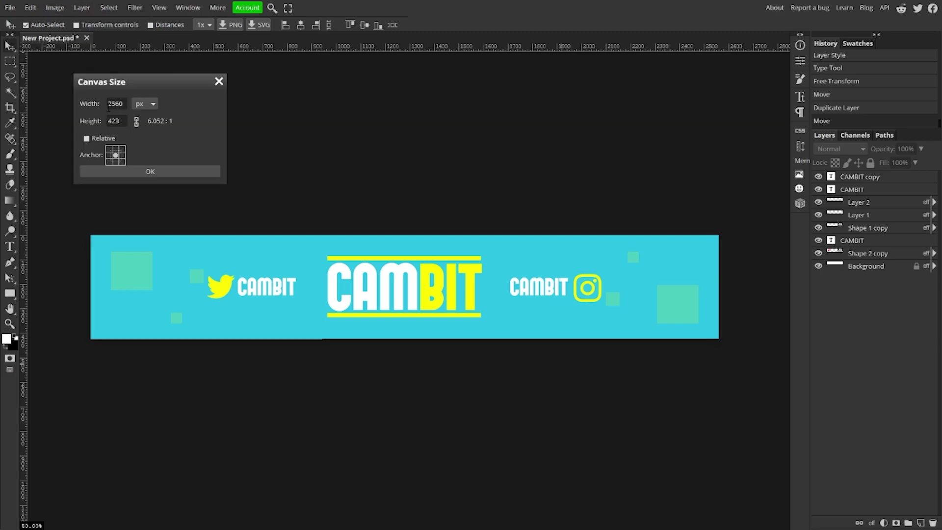
pyautogui.click(84, 122)
pyautogui.write('1440')
pyautogui.click(151, 167)
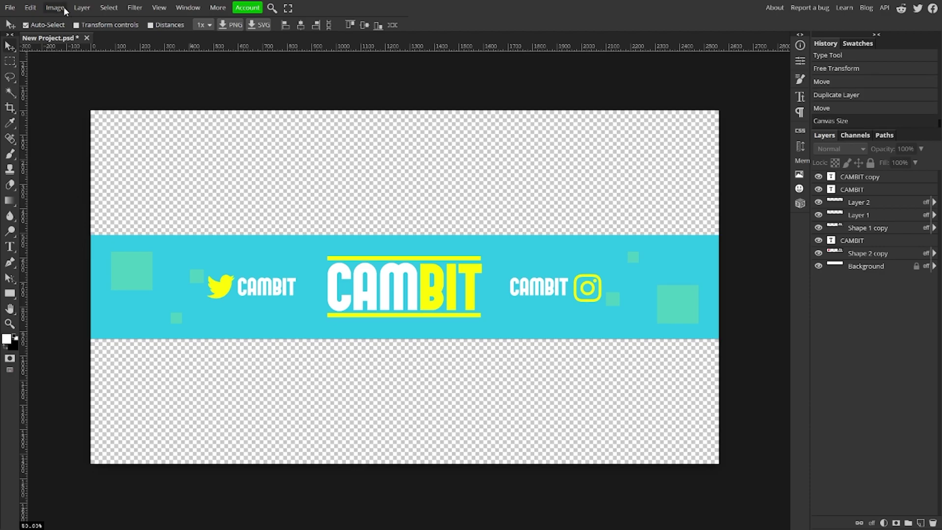
pyautogui.click(10, 8)
pyautogui.moveTo(41, 155)
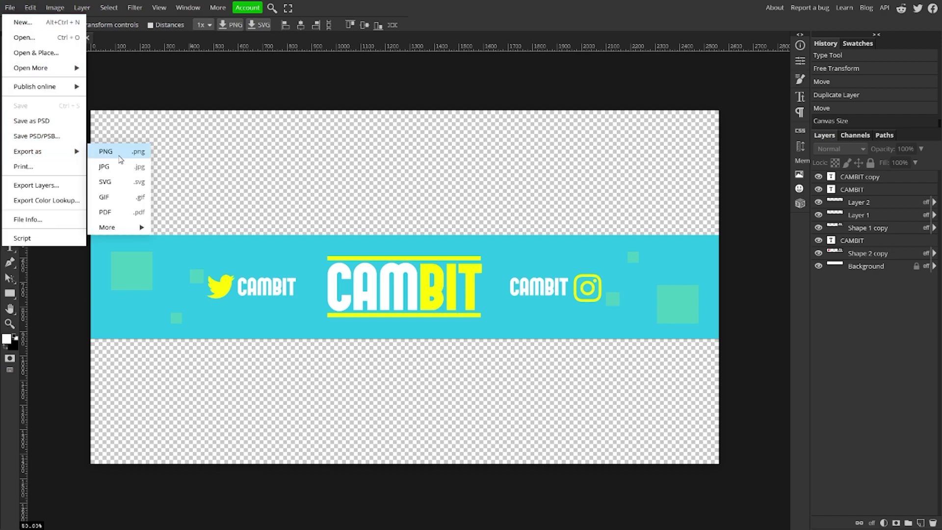
# Step: Draw a full-canvas rectangle, Shape 1, and move it beneath the Background layer
pyautogui.click(858, 271)
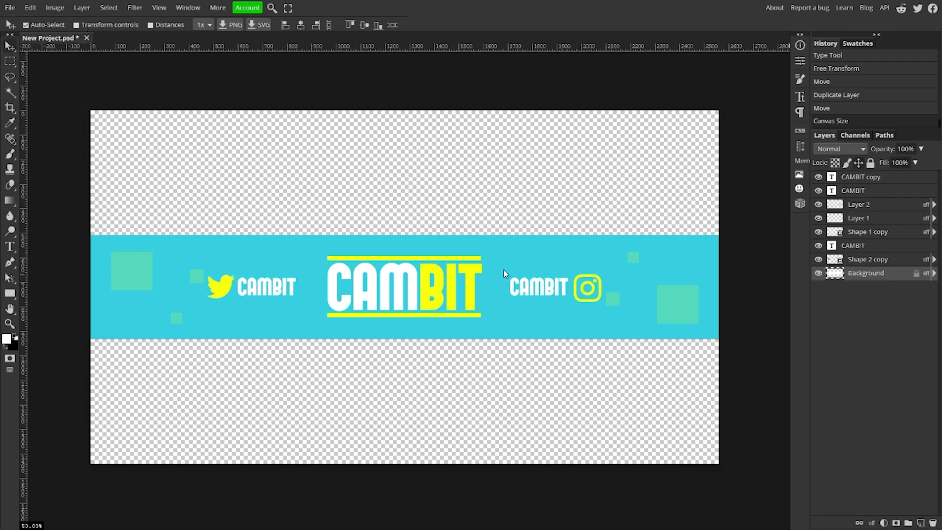
pyautogui.moveTo(503, 269); pyautogui.dragTo(424, 239)
pyautogui.click(498, 252)
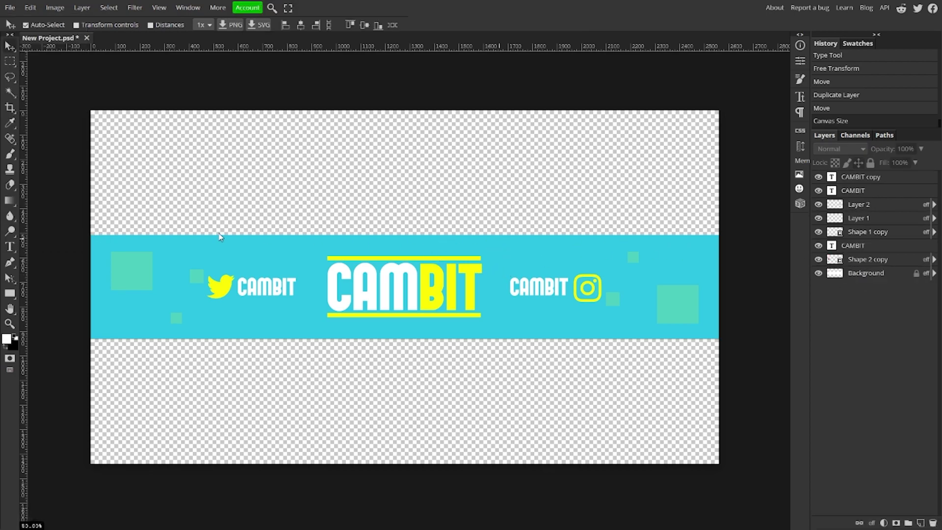
pyautogui.click(10, 294)
pyautogui.moveTo(80, 99); pyautogui.dragTo(721, 463)
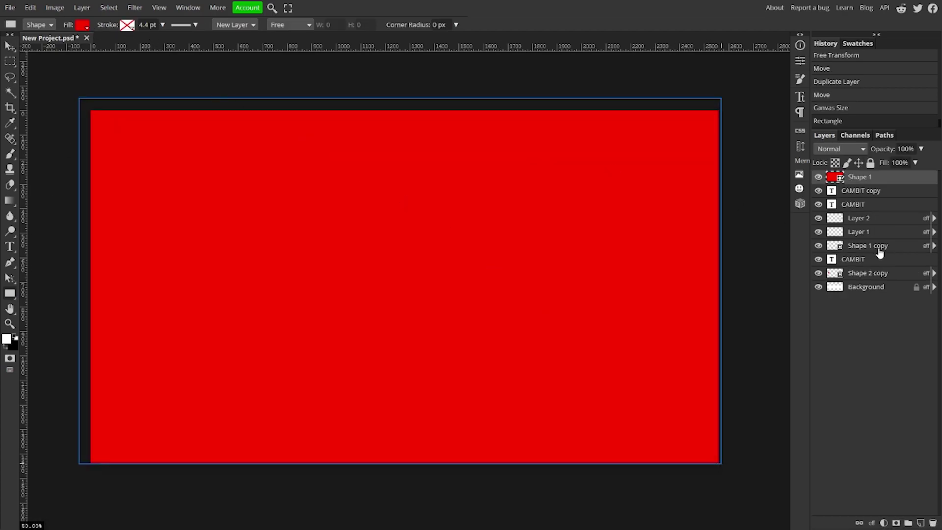
pyautogui.moveTo(865, 183); pyautogui.dragTo(838, 295)
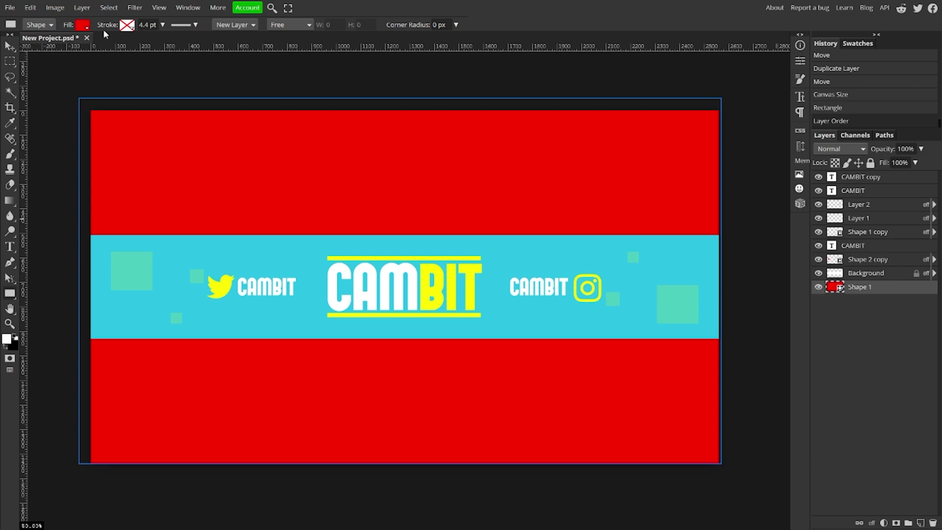
pyautogui.click(220, 249)
pyautogui.click(206, 82)
# Step: Fill Shape 1 with the cyan sampled from the banner band, then hide the layer
pyautogui.click(10, 46)
pyautogui.click(90, 81)
pyautogui.click(342, 194)
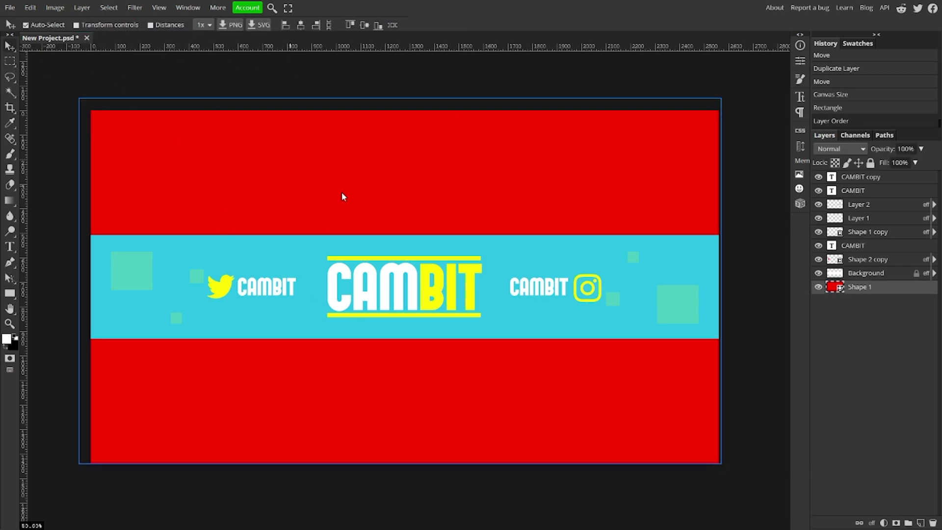
pyautogui.click(9, 293)
pyautogui.click(83, 25)
pyautogui.click(91, 70)
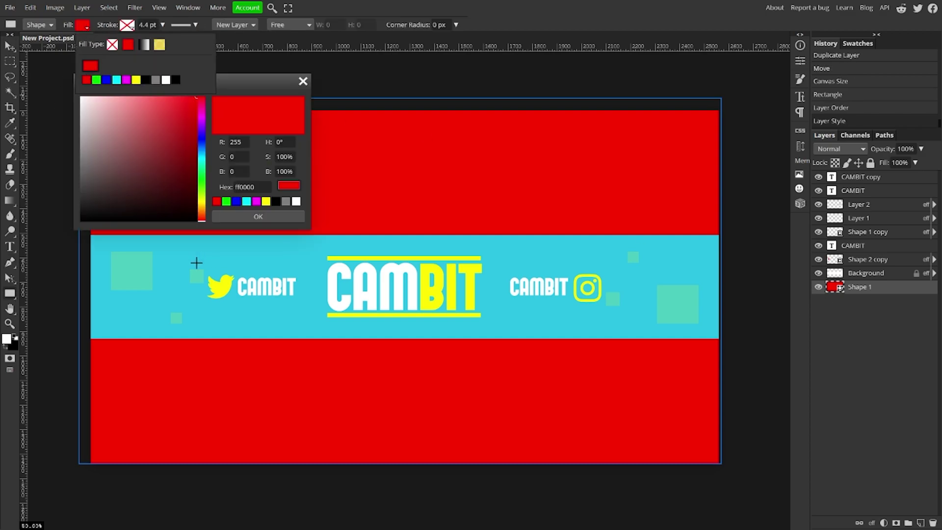
pyautogui.click(197, 263)
pyautogui.click(236, 217)
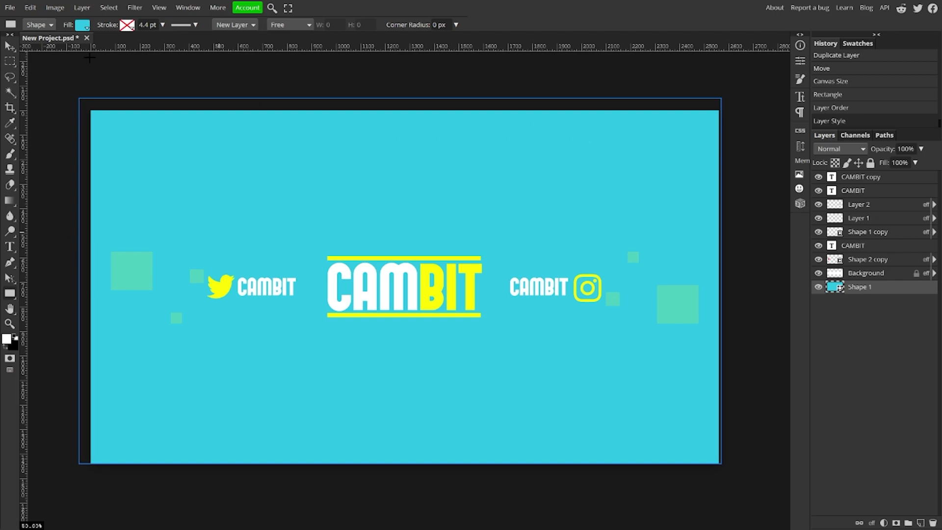
pyautogui.press('v')
pyautogui.click(72, 75)
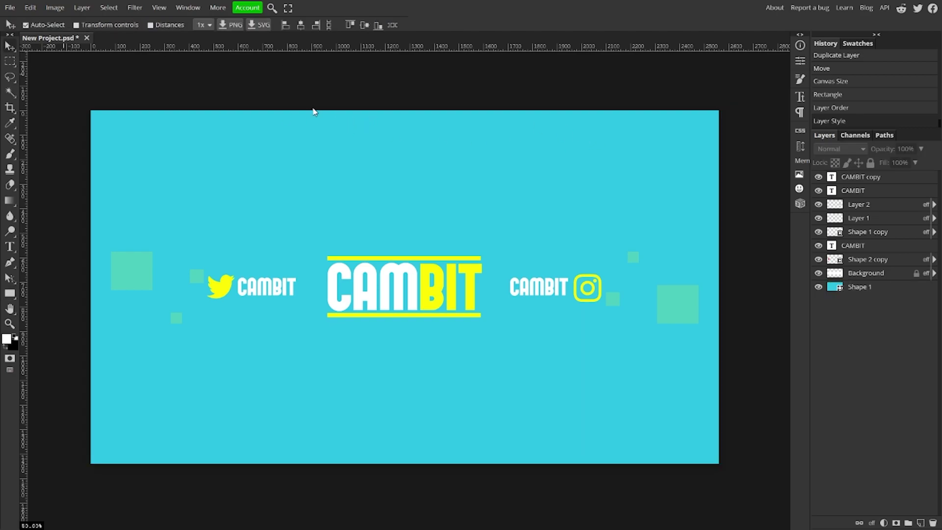
pyautogui.click(819, 287)
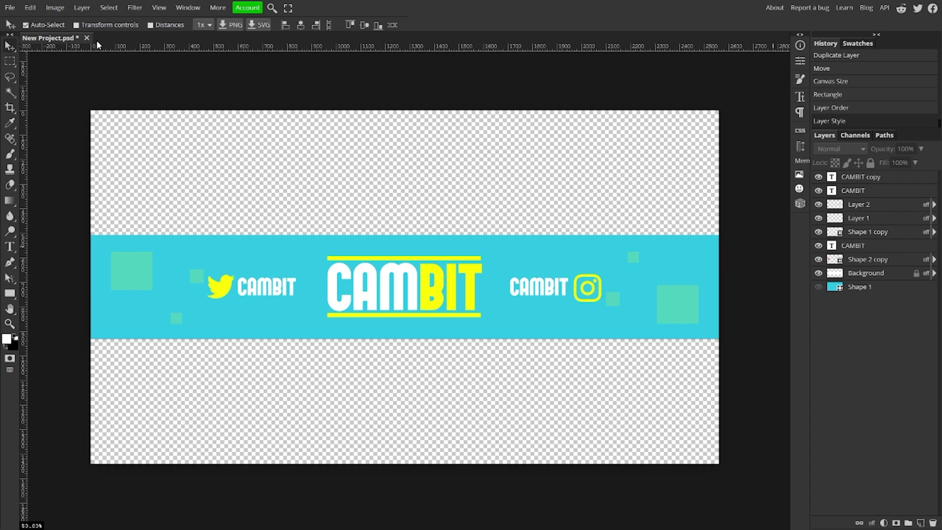
# Step: Resize the canvas to an 800×800 px square
pyautogui.click(54, 7)
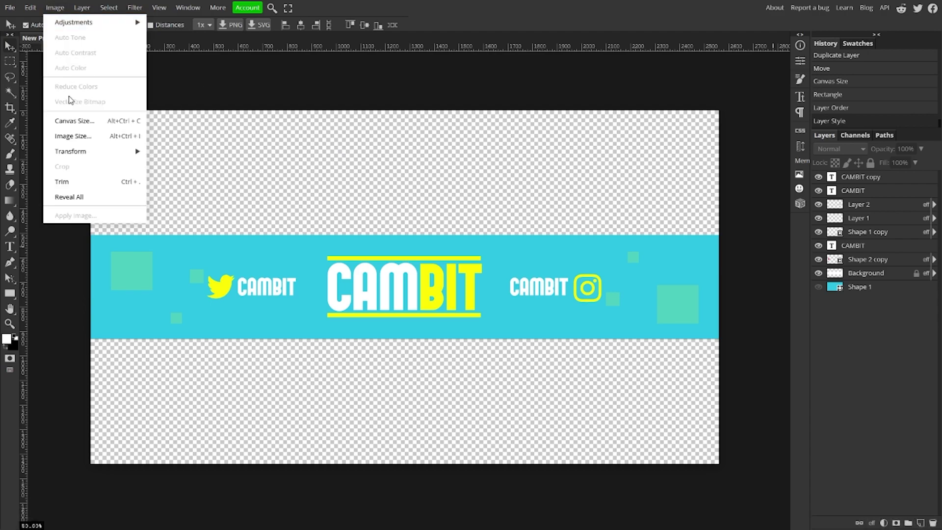
pyautogui.click(78, 122)
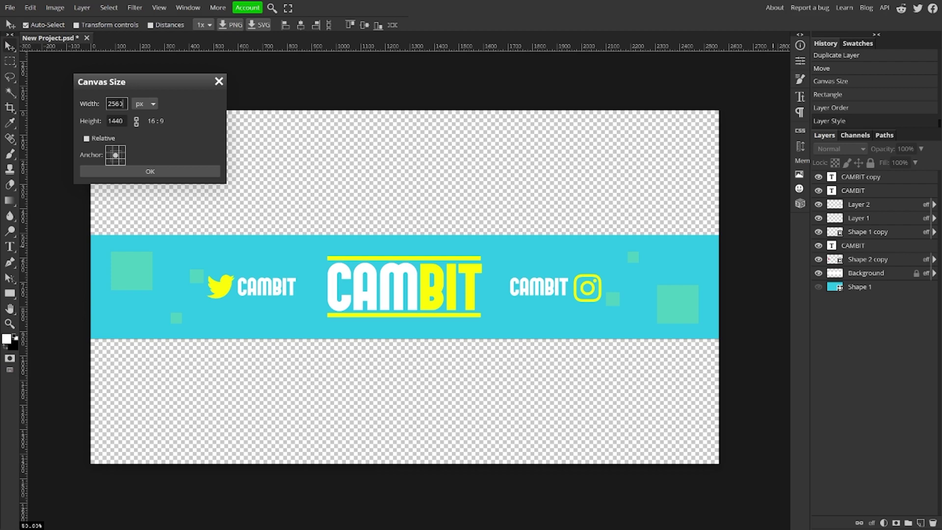
pyautogui.doubleClick(116, 103)
pyautogui.write('800')
pyautogui.press('Tab')
pyautogui.write('800')
pyautogui.click(169, 173)
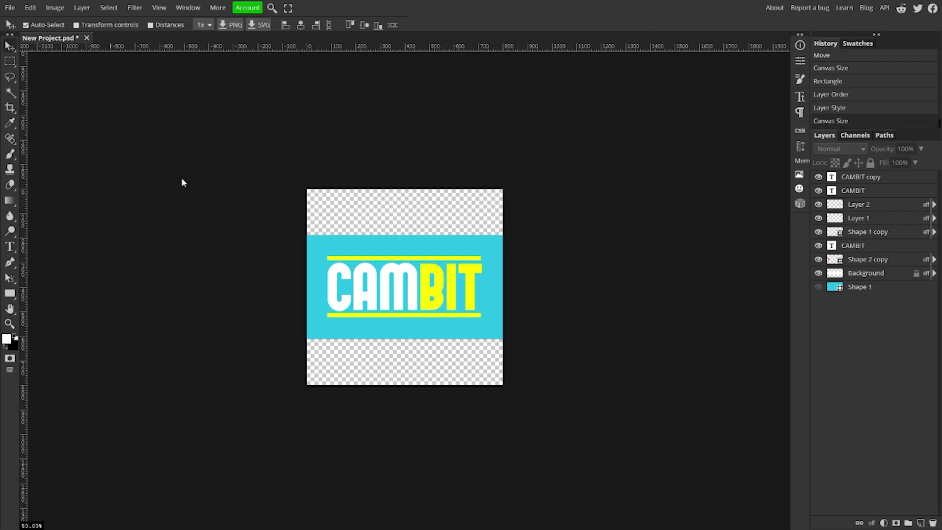
# Step: Delete the hidden Shape 1 rectangle and the old Background layer
pyautogui.click(819, 288)
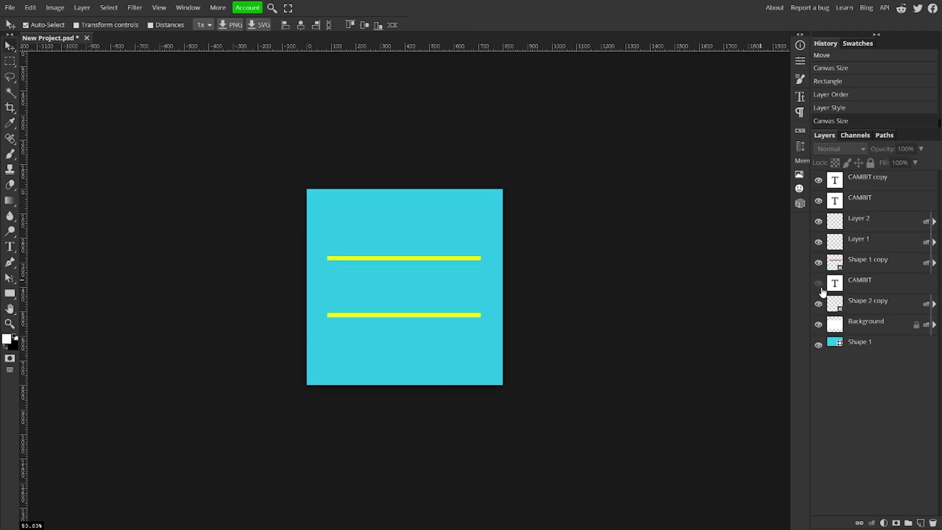
pyautogui.click(818, 324)
pyautogui.click(819, 345)
pyautogui.click(864, 343)
pyautogui.press('Delete')
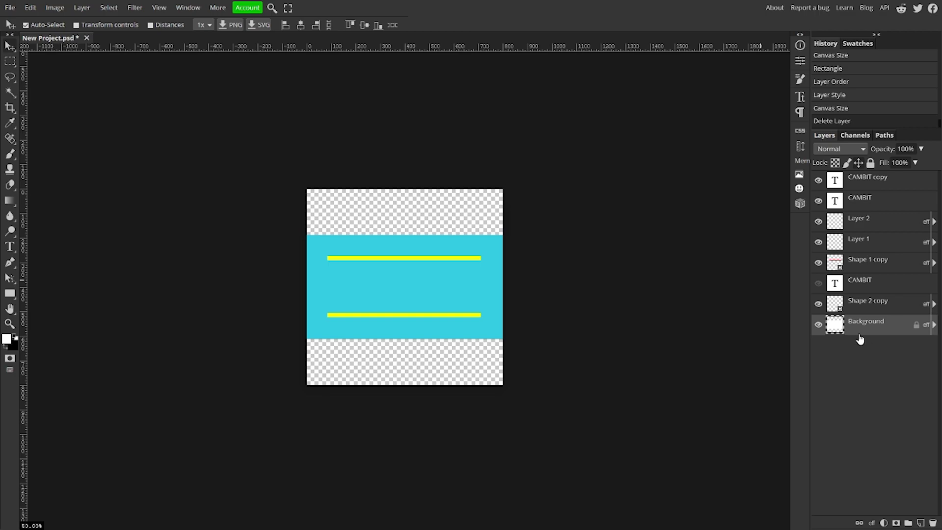
pyautogui.click(819, 283)
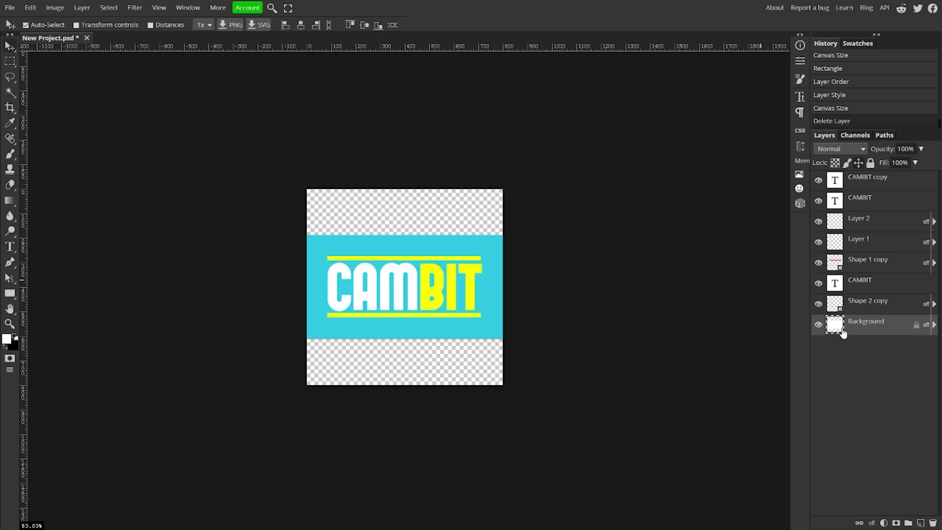
pyautogui.press('Delete')
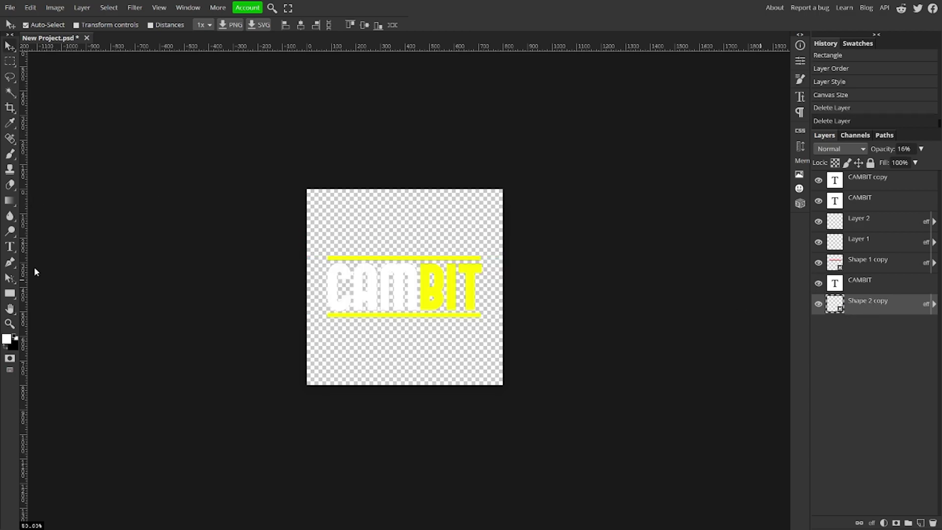
# Step: Draw a new cyan rectangle filling the square canvas behind the CAMBIT logo
pyautogui.click(10, 294)
pyautogui.moveTo(294, 179); pyautogui.dragTo(515, 398)
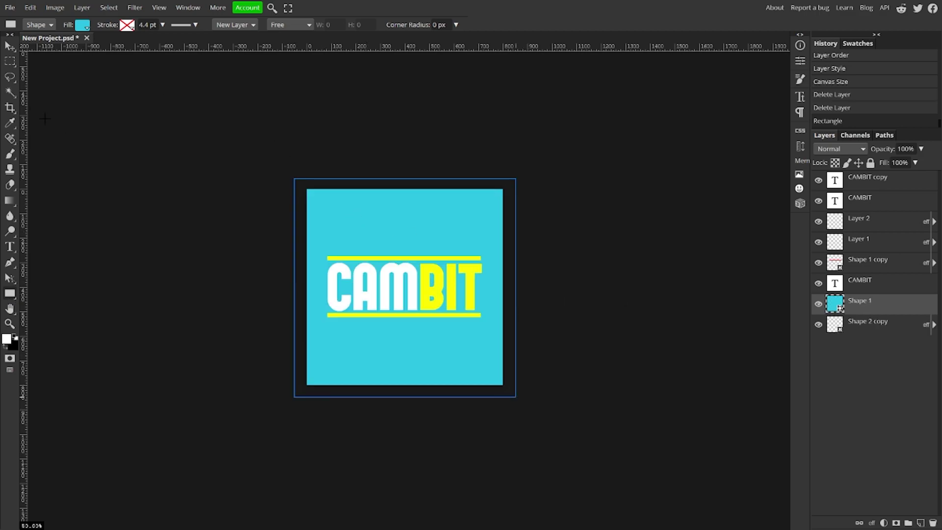
pyautogui.click(9, 46)
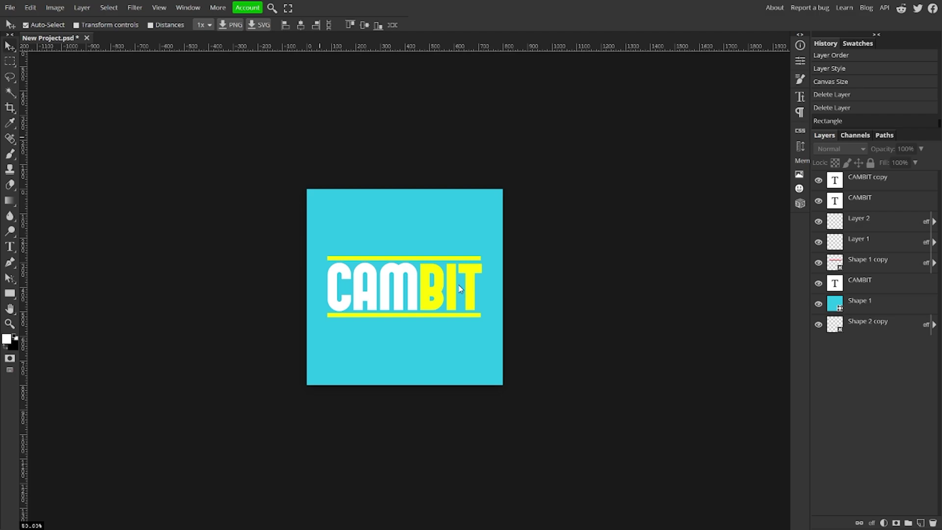
# Step: Convert the two CAMBIT layers into one smart object and nudge it centred on the cyan square
pyautogui.click(875, 179)
pyautogui.keyDown('shift'); pyautogui.click(863, 285); pyautogui.keyUp('shift')
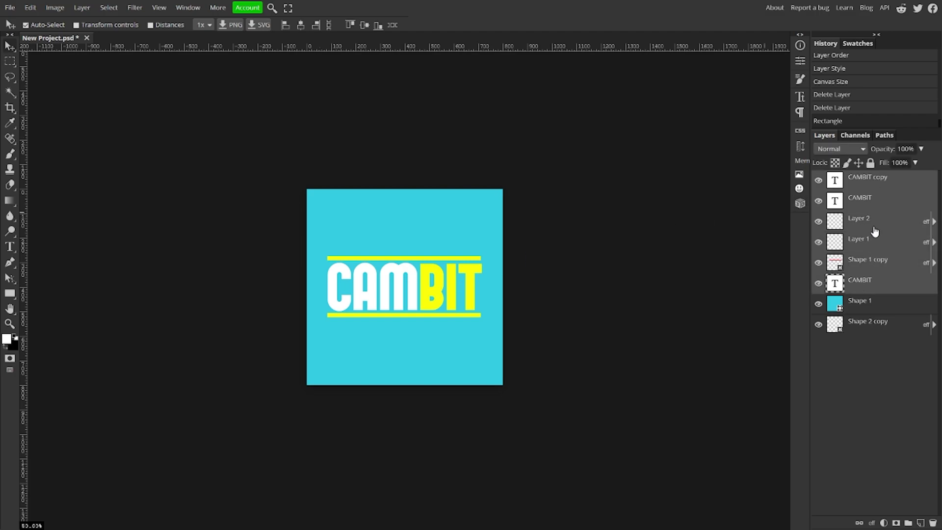
pyautogui.rightClick(873, 228)
pyautogui.click(894, 318)
pyautogui.moveTo(404, 273); pyautogui.dragTo(405, 275)
pyautogui.click(575, 284)
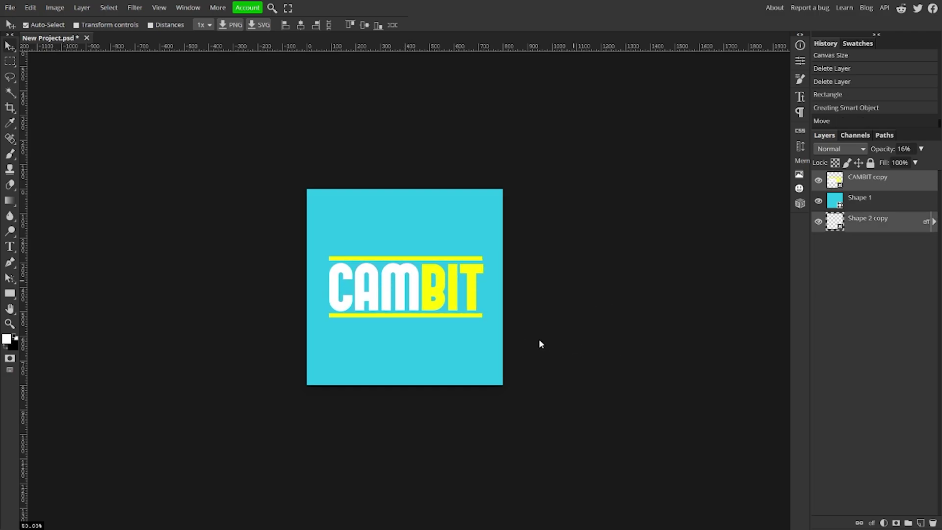
pyautogui.click(10, 7)
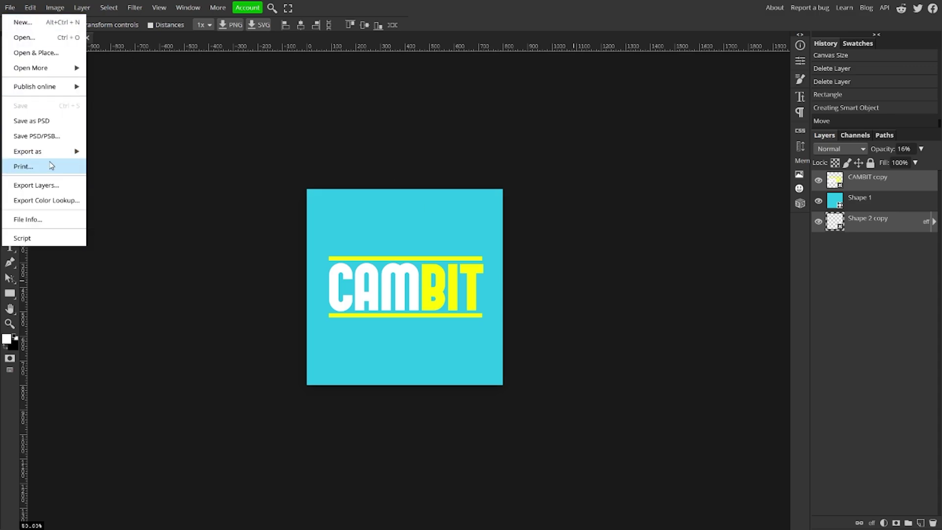
pyautogui.moveTo(59, 151)
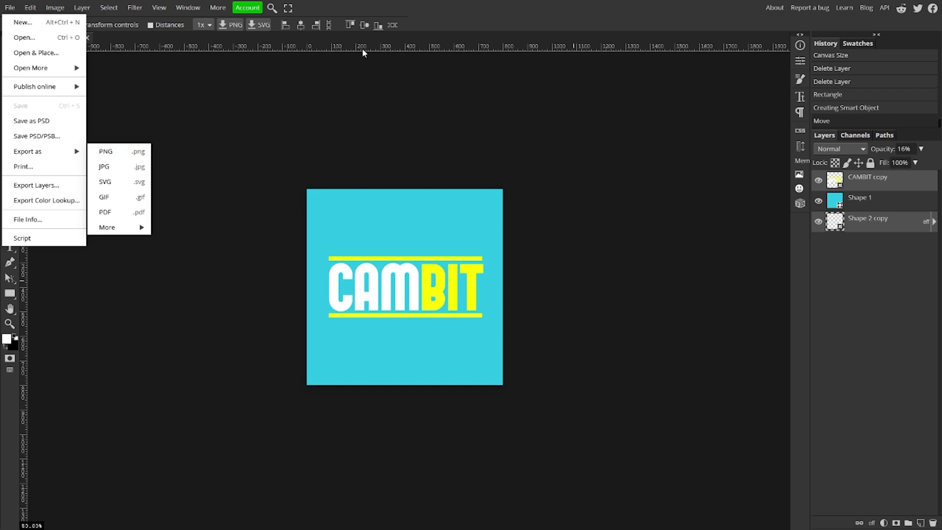
pyautogui.click(897, 205)
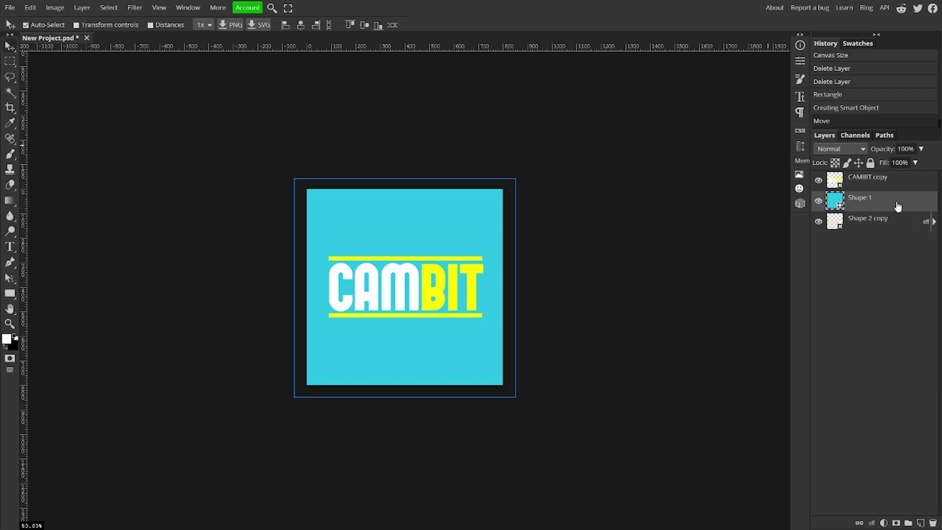